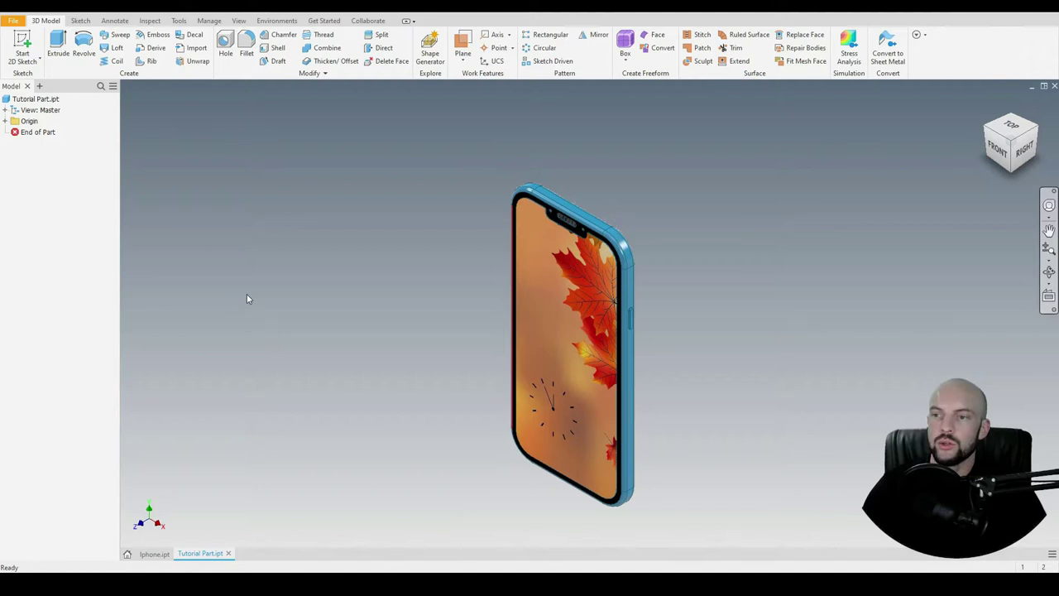
Step: Sketch a centre-point rectangle 78 mm wide and 160 mm high on the XY plane, centred on the origin
click(31, 39)
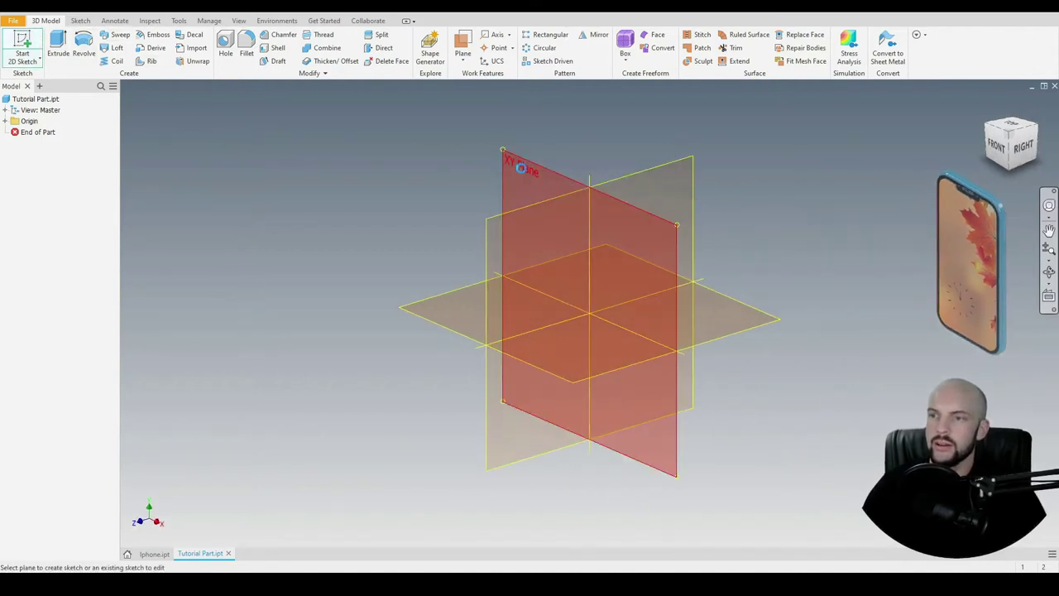
click(528, 172)
click(143, 63)
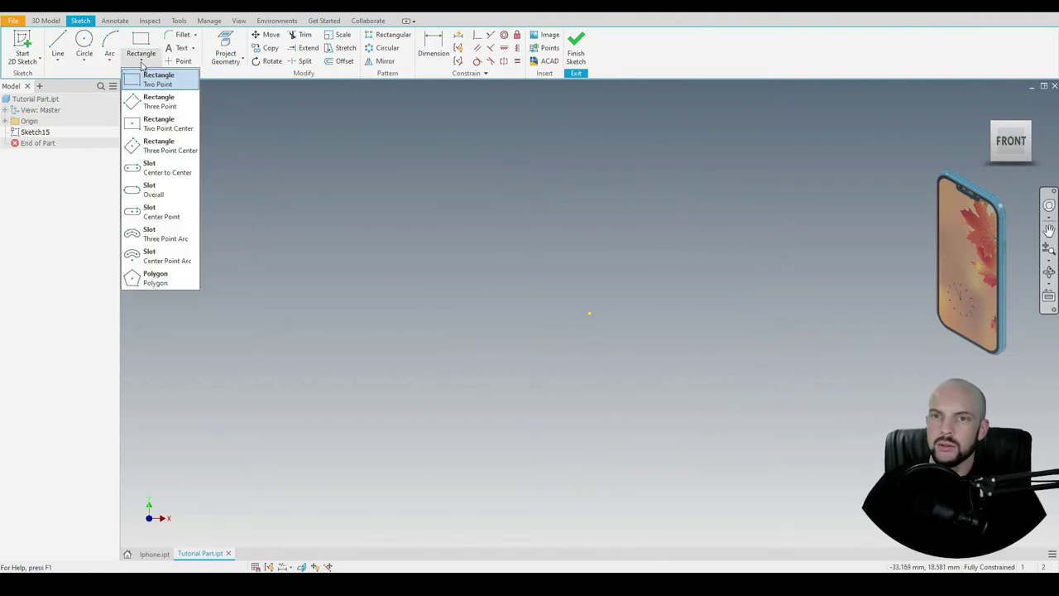
click(162, 124)
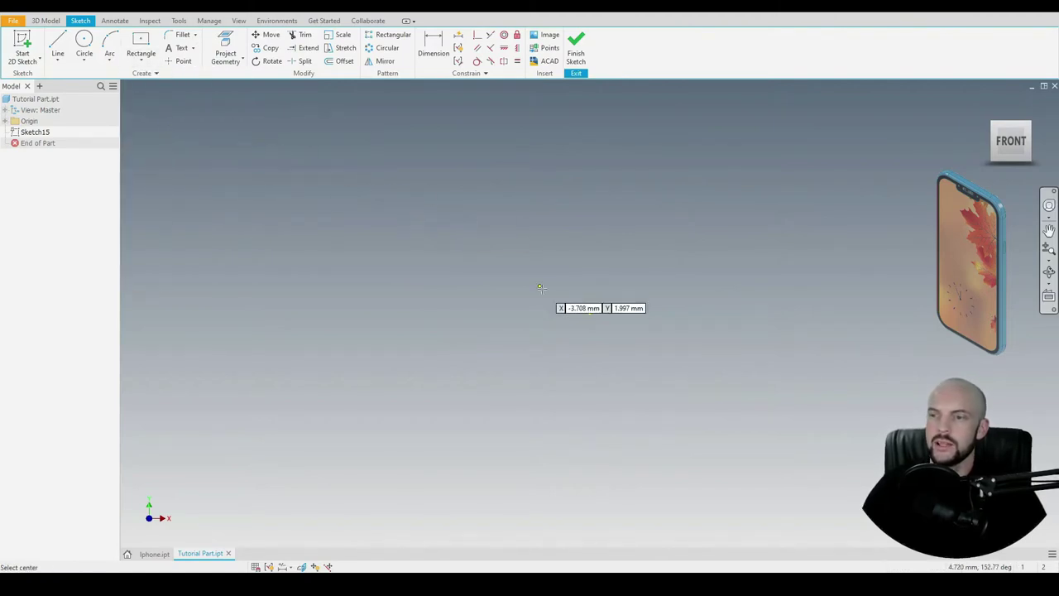
click(589, 313)
scroll(669, 191, down, 6)
middle_drag(669, 191, 413, 260)
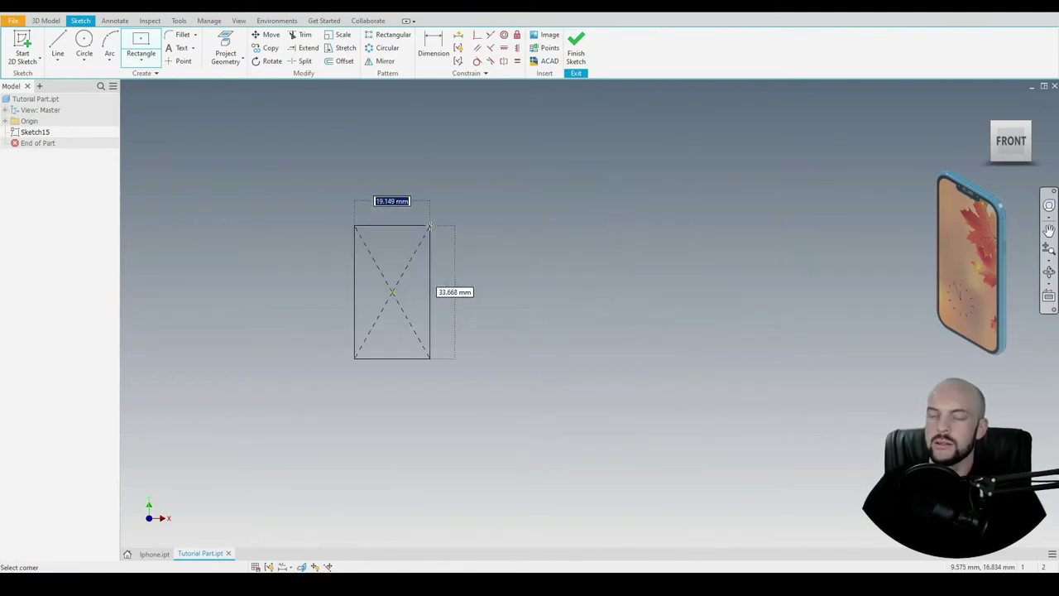
text(78)
key(Tab)
text(160)
key(Return)
scroll(483, 288, down, 3)
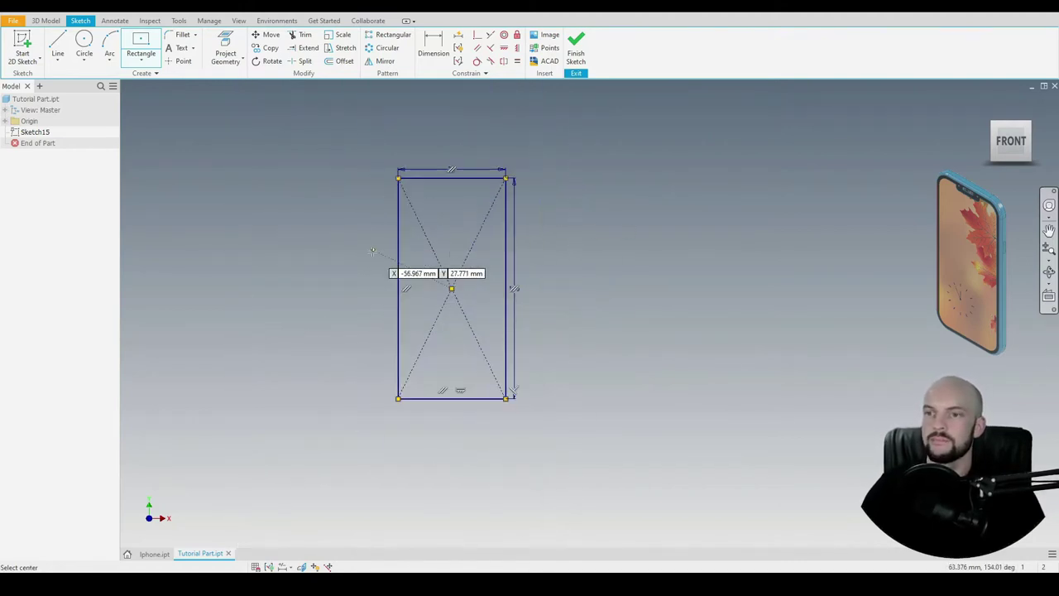
Step: Round all four corners of the rectangle with 15 mm sketch fillets
click(182, 35)
drag(194, 90, 267, 181)
text(15)
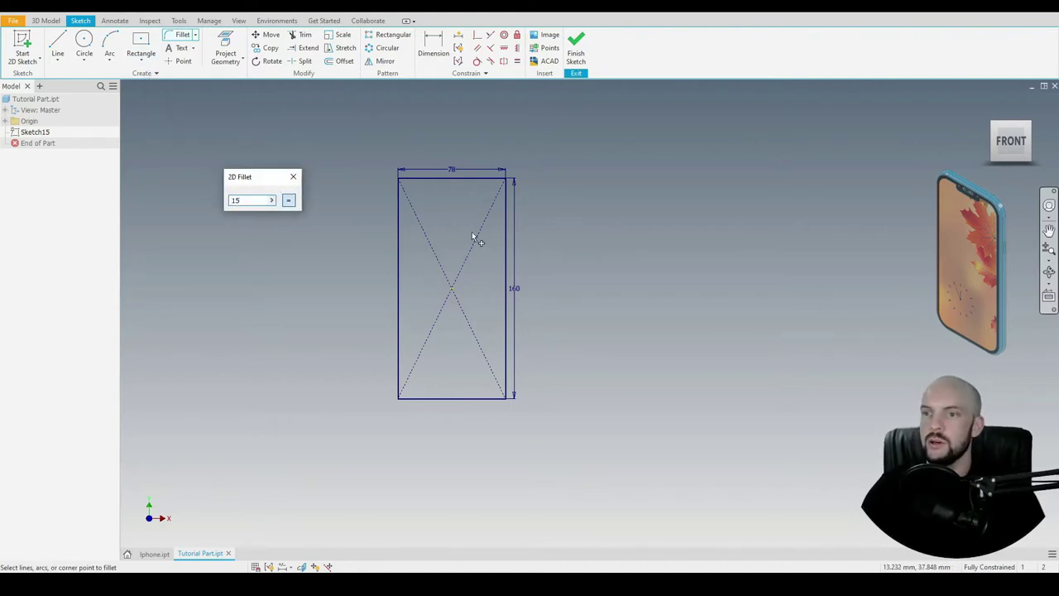
click(421, 179)
click(481, 179)
click(505, 203)
click(506, 374)
click(486, 399)
click(424, 398)
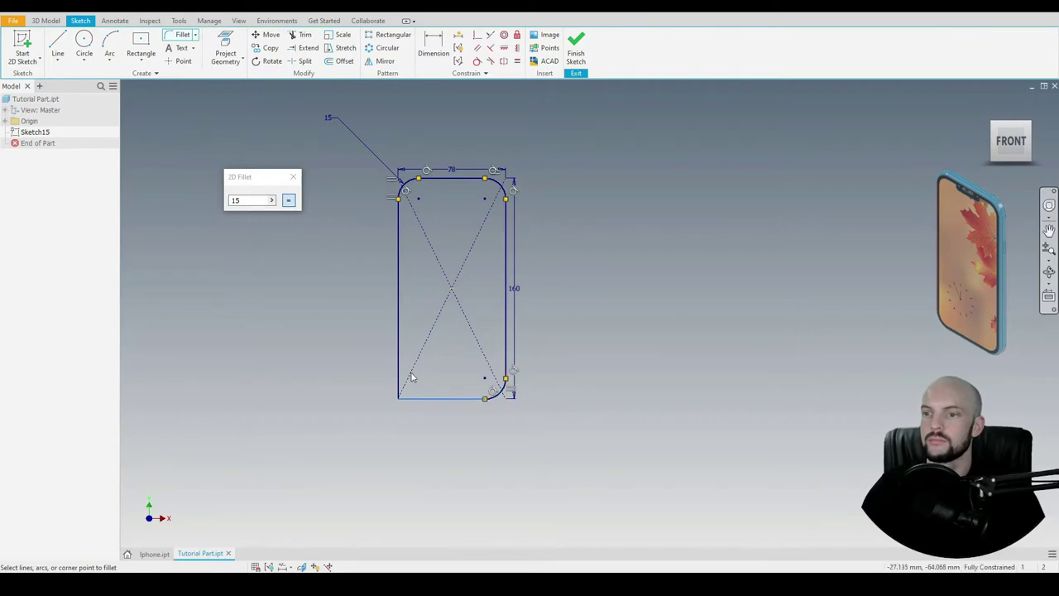
click(400, 364)
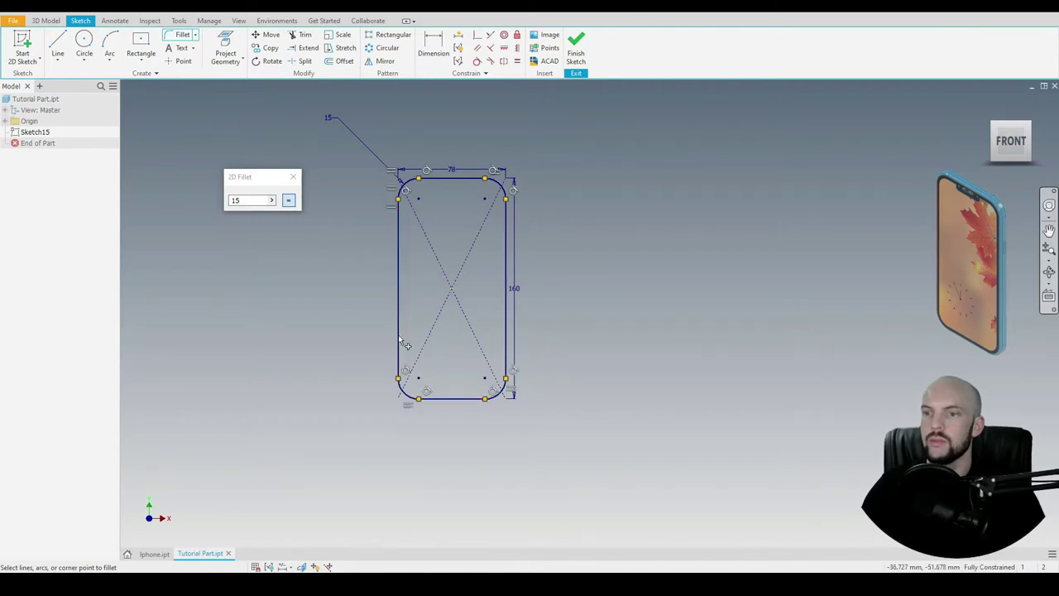
Step: Extrude the rounded rectangle profile 8 mm to form the phone body
click(45, 21)
click(58, 43)
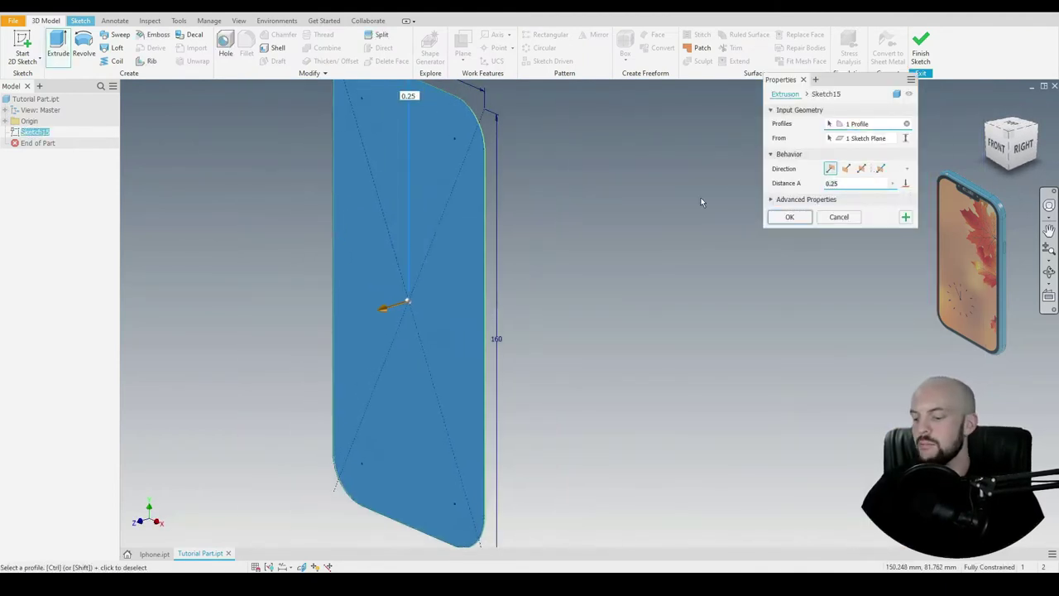
text(8)
key(Return)
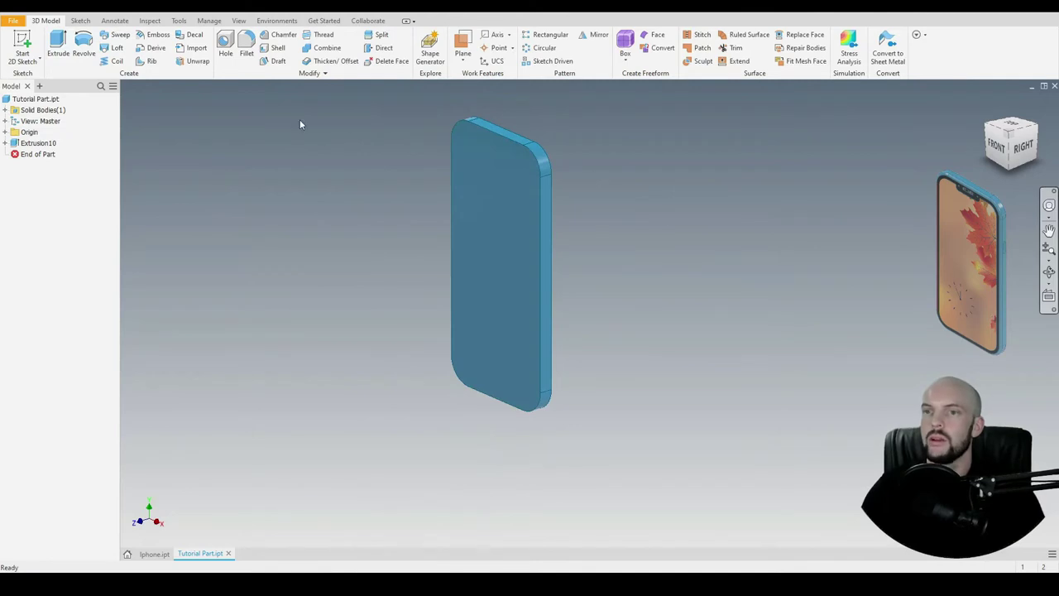
Step: Fillet the front and back edge loops of the phone body with a 2 mm radius, using loop selection
click(247, 43)
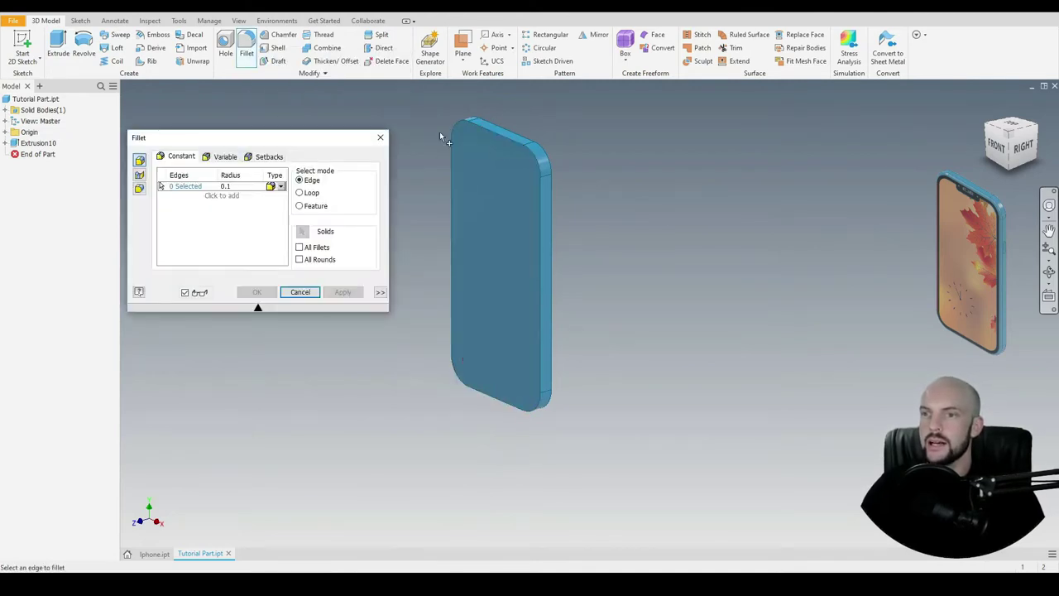
click(308, 193)
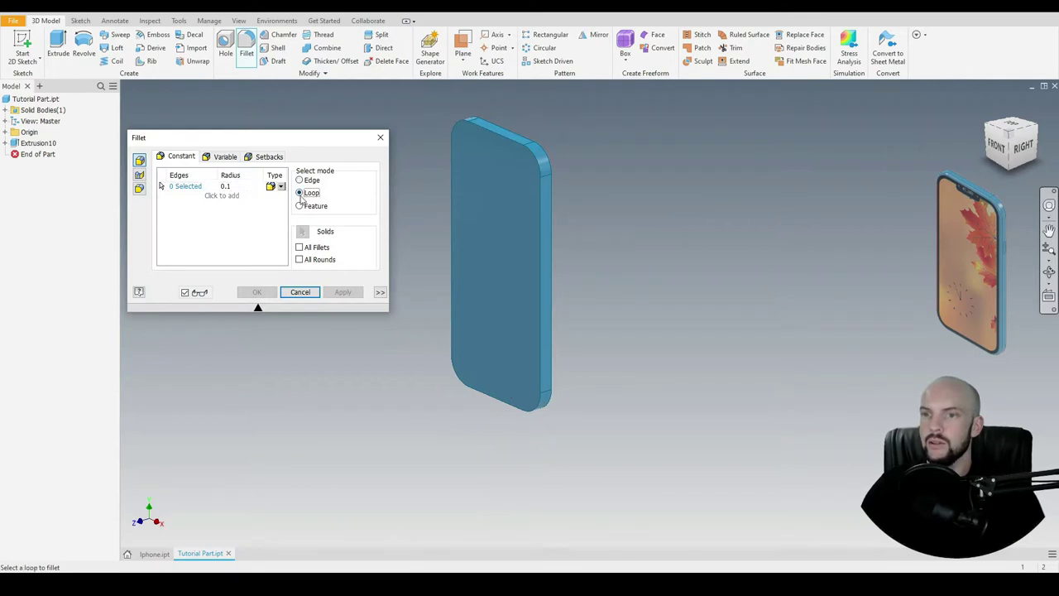
click(226, 187)
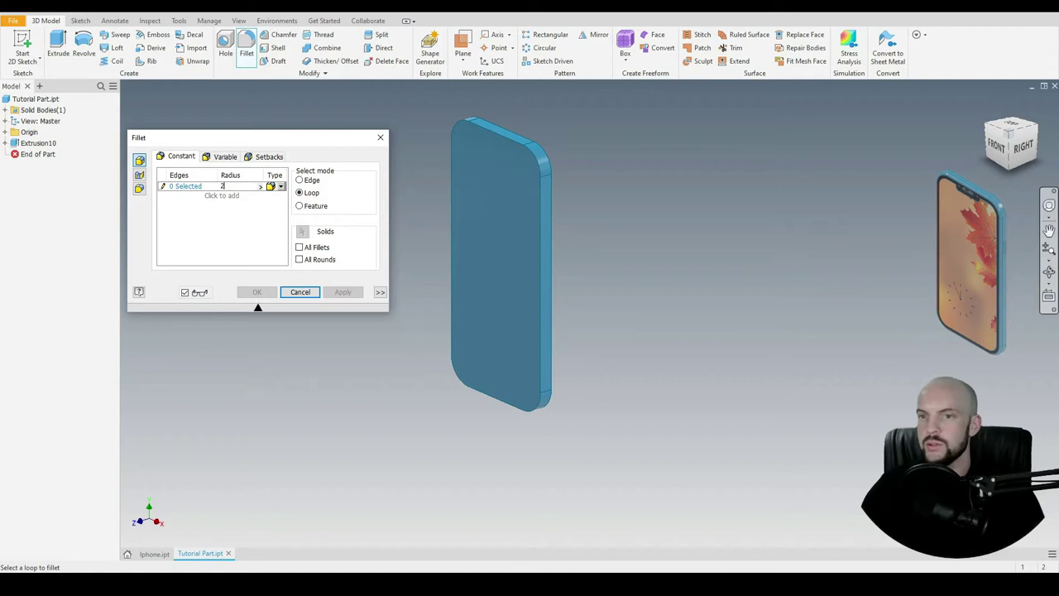
text(2)
click(519, 165)
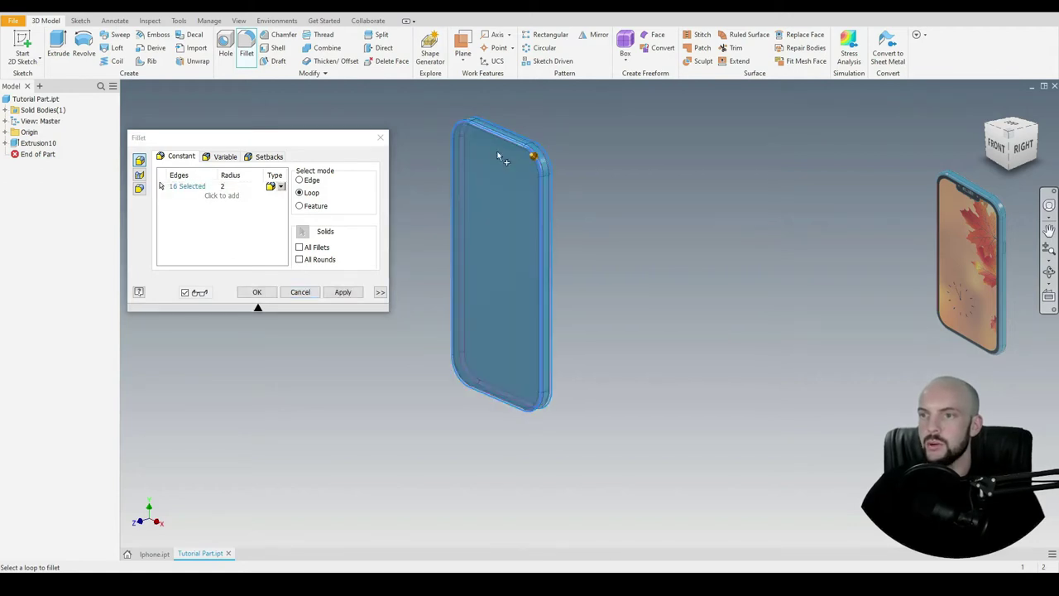
click(252, 291)
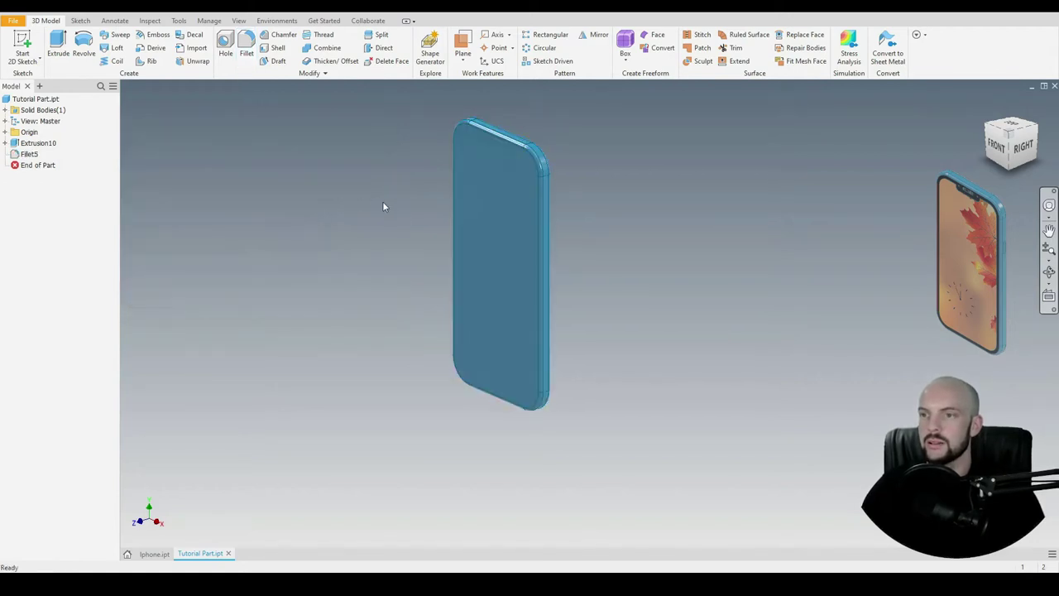
Step: Start a new sketch on the front face of the phone body and project the face's outline into it
shift+middle_drag(391, 209, 464, 215)
click(987, 106)
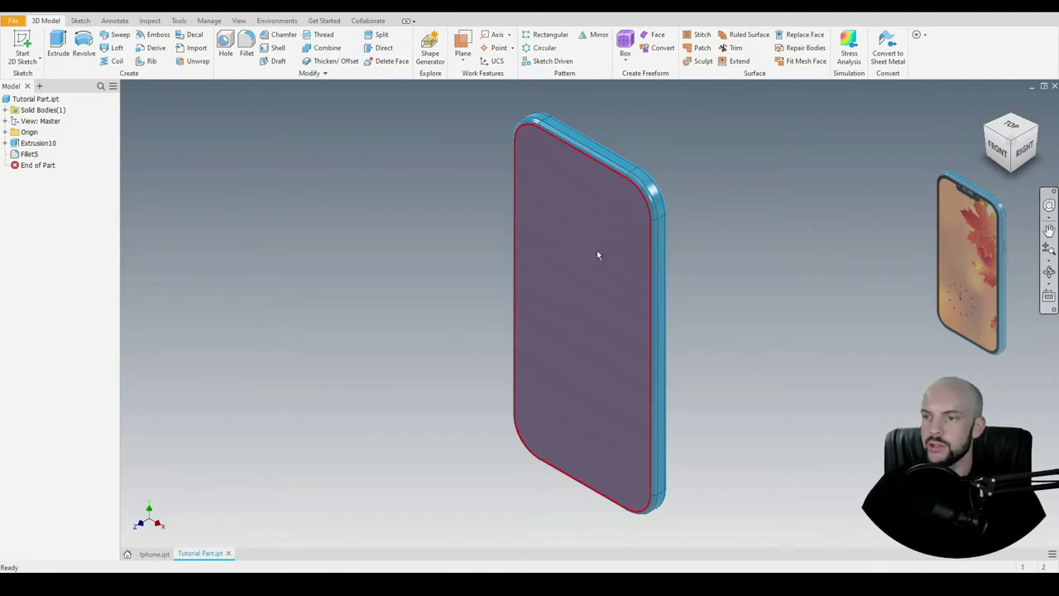
click(582, 233)
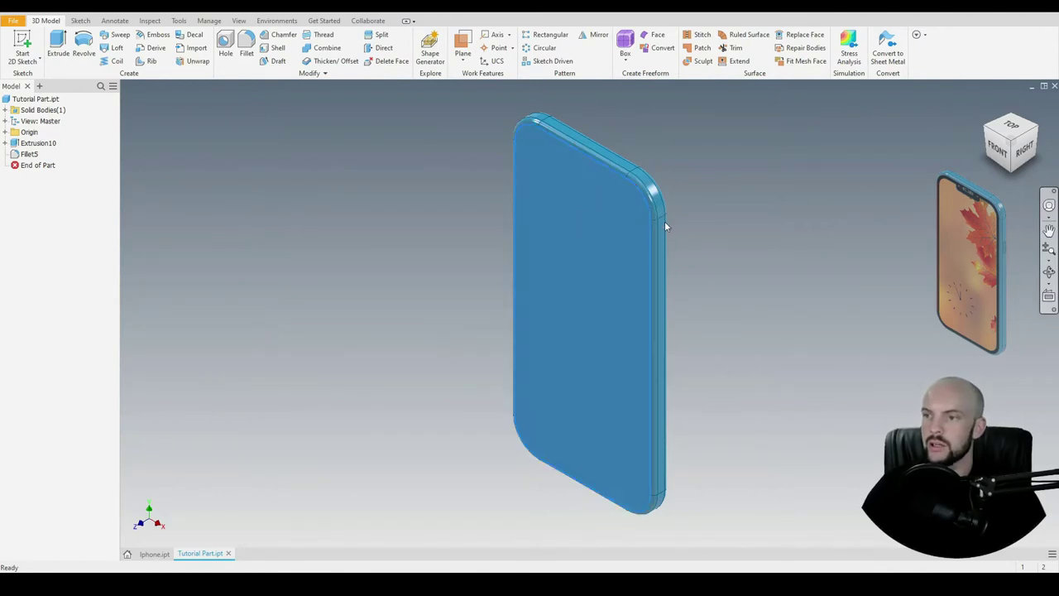
click(662, 225)
click(225, 53)
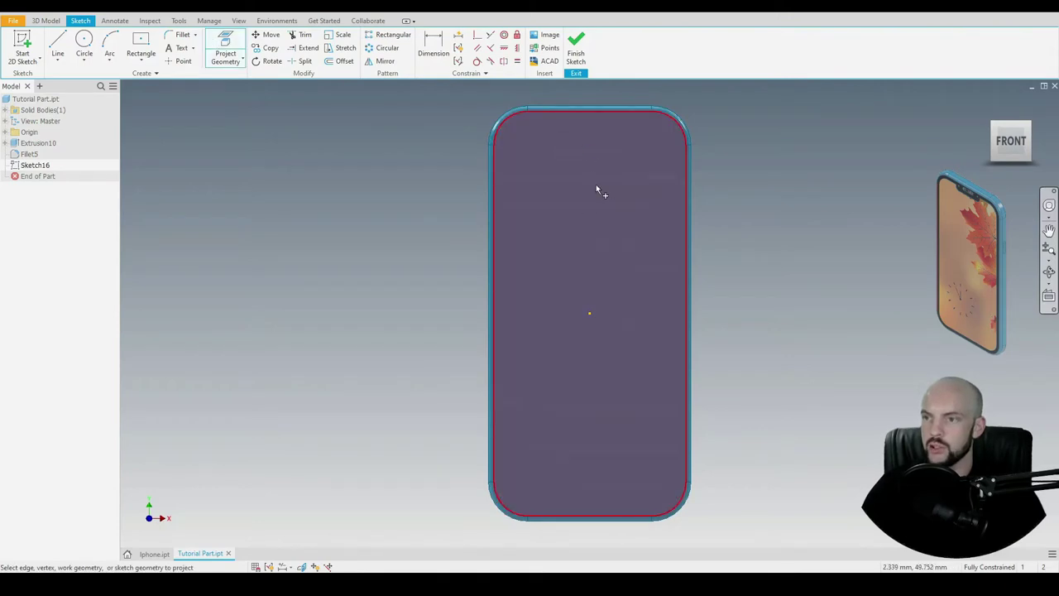
click(577, 190)
right_click(386, 166)
click(426, 165)
Step: Offset the projected outline 3 mm inward to form the screen border
click(345, 60)
click(506, 124)
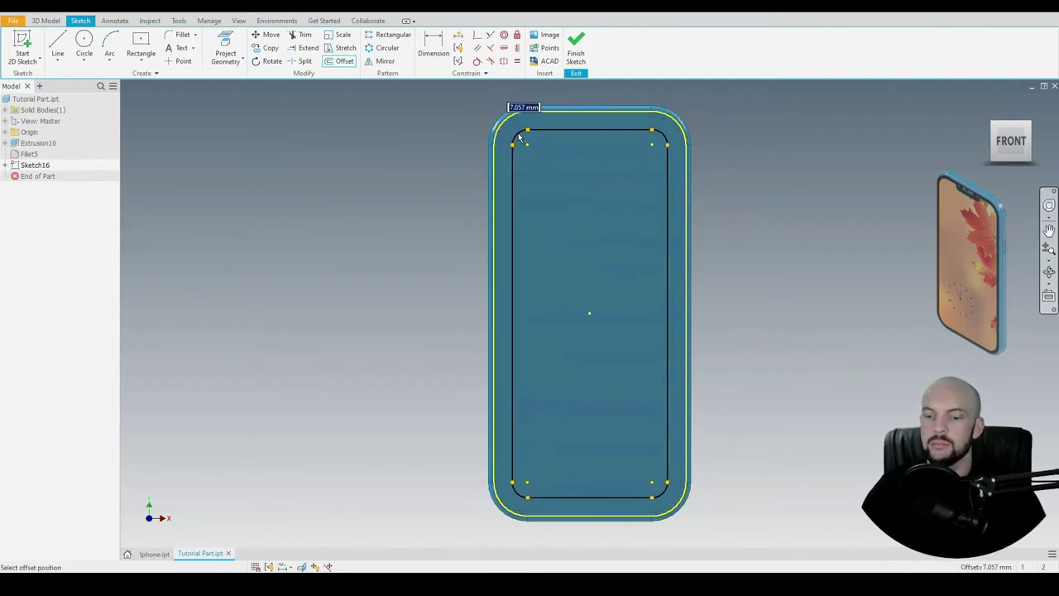
click(518, 134)
scroll(538, 215, up, 3)
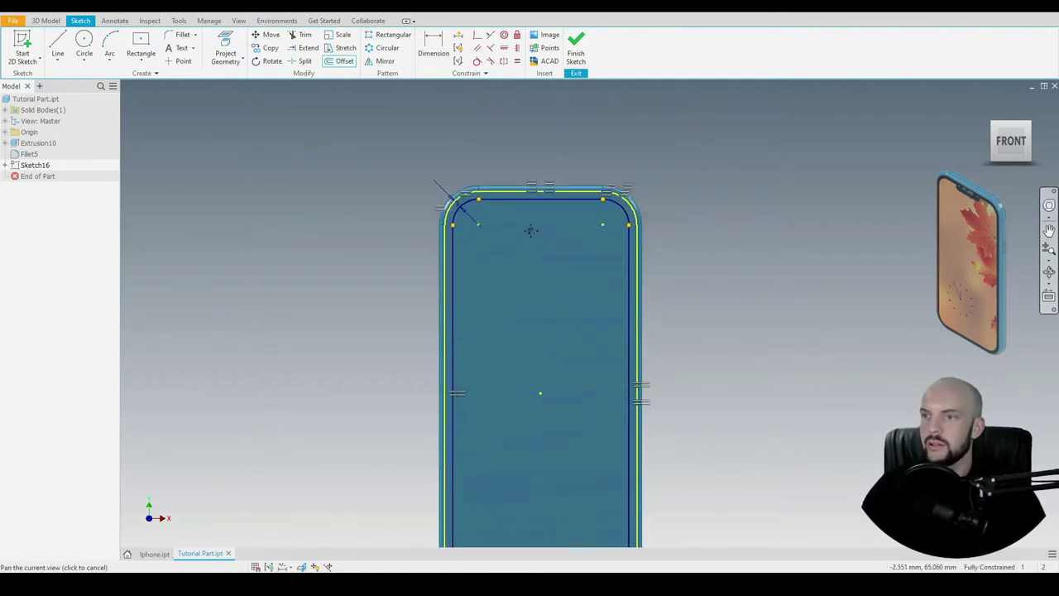
right_click(529, 195)
click(531, 205)
Step: Draw a three-line rectangular notch about 6.5 mm deep, hanging from the top line of the offset outline
scroll(530, 205, up, 3)
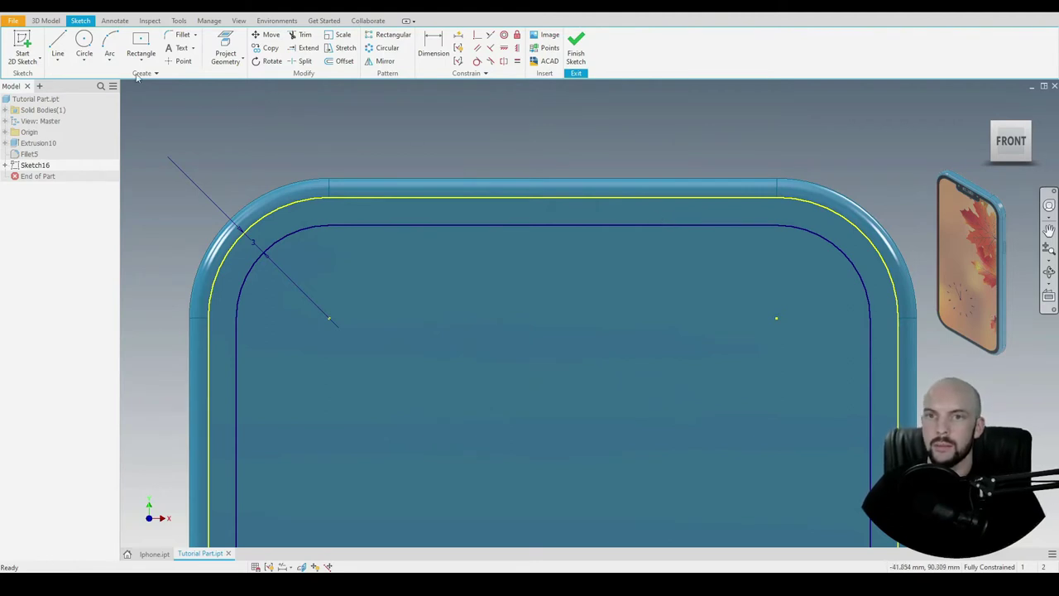
click(58, 45)
click(439, 225)
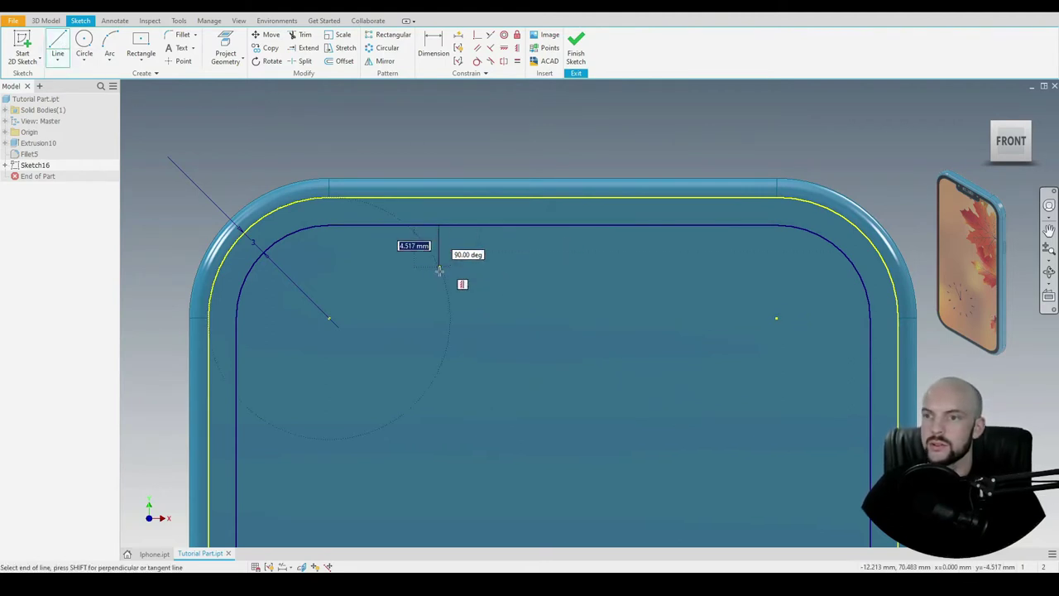
click(438, 286)
click(670, 285)
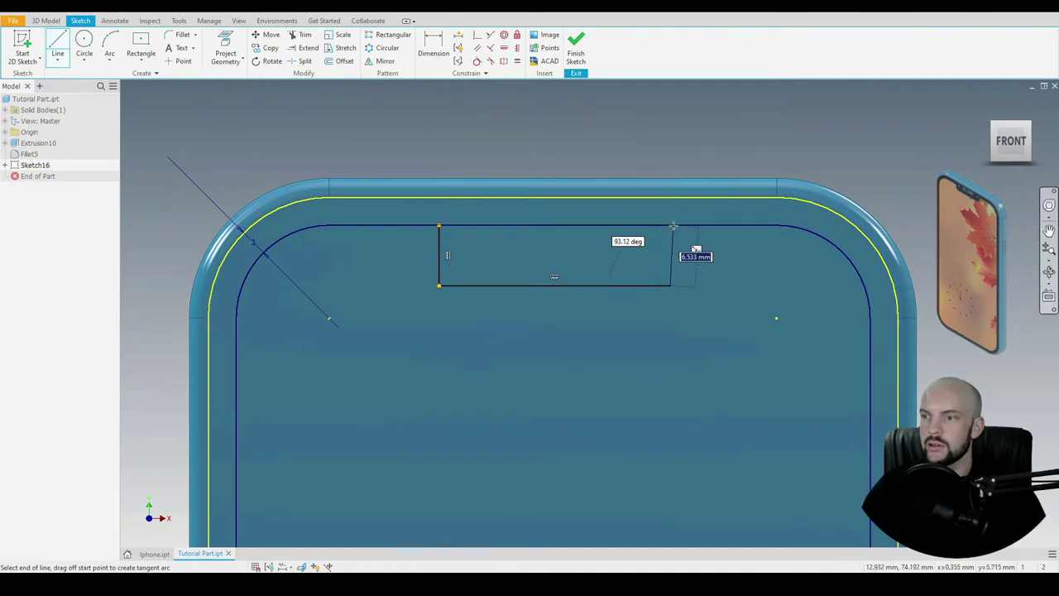
click(670, 225)
right_click(634, 120)
click(675, 120)
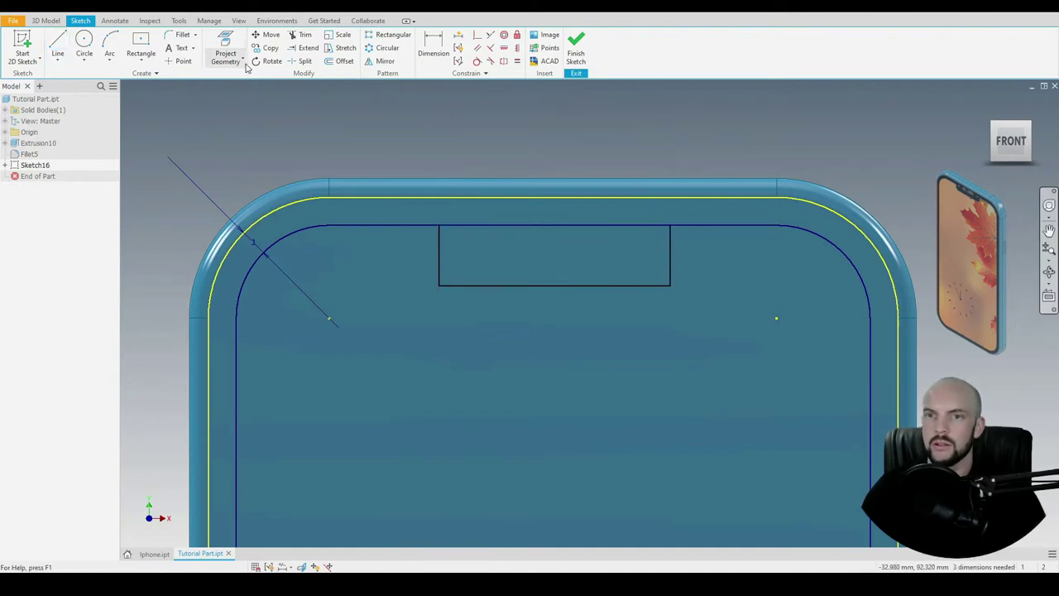
Step: Dimension the notch's left side and set its depth to 5 mm
click(433, 45)
click(438, 252)
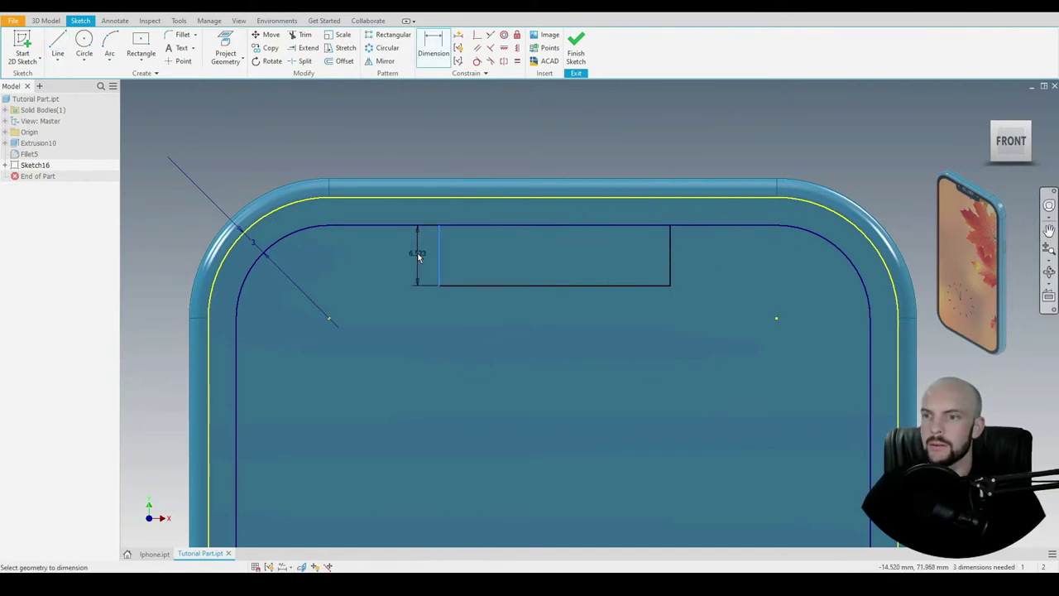
click(413, 254)
text(5)
key(Return)
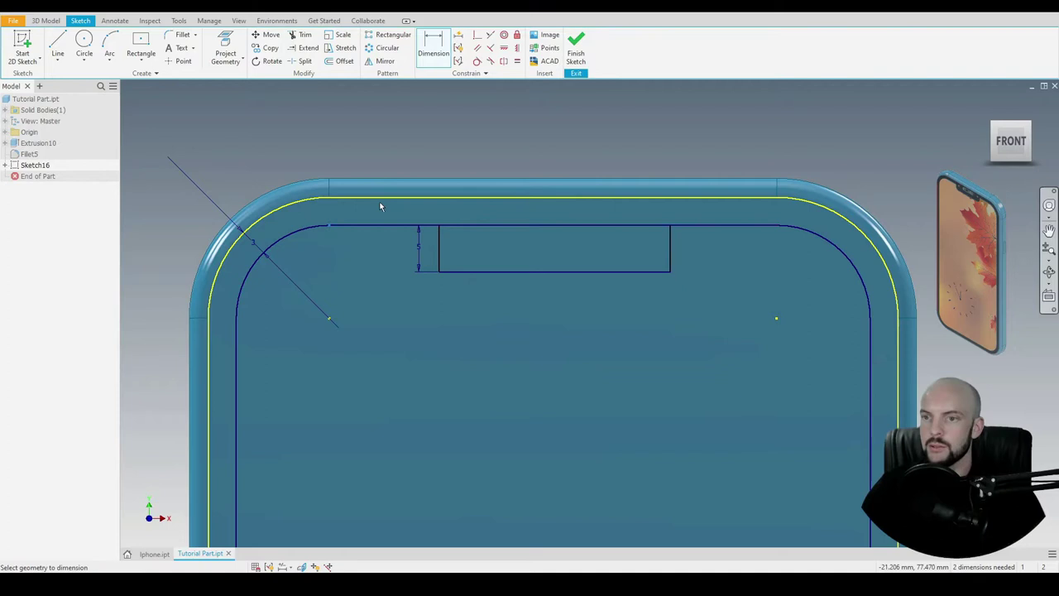
Step: Set the horizontal distance between the upper-left corner arc's end and the notch's left edge to 10 mm
click(438, 230)
click(397, 155)
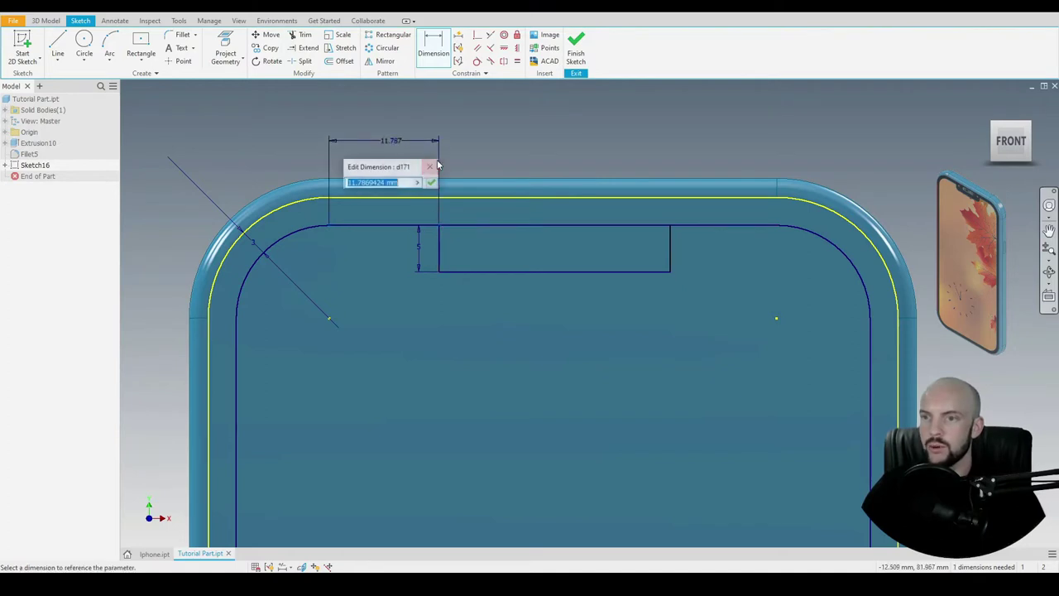
text(10)
key(Return)
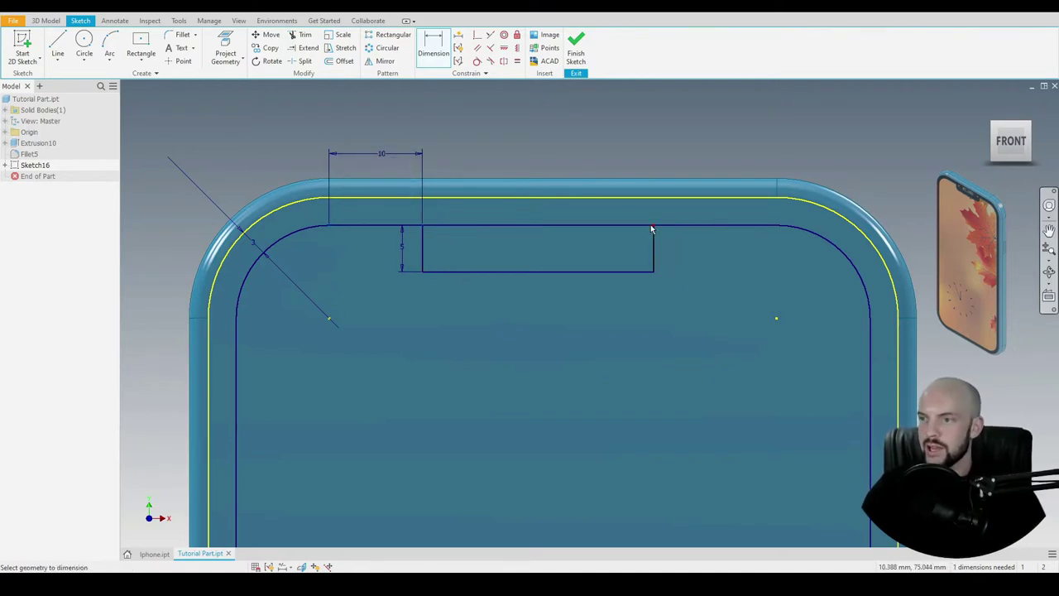
Step: Dimension the notch's right edge to the upper-right corner arc's end, linking the value to the 10 mm left-hand dimension
click(778, 227)
click(709, 153)
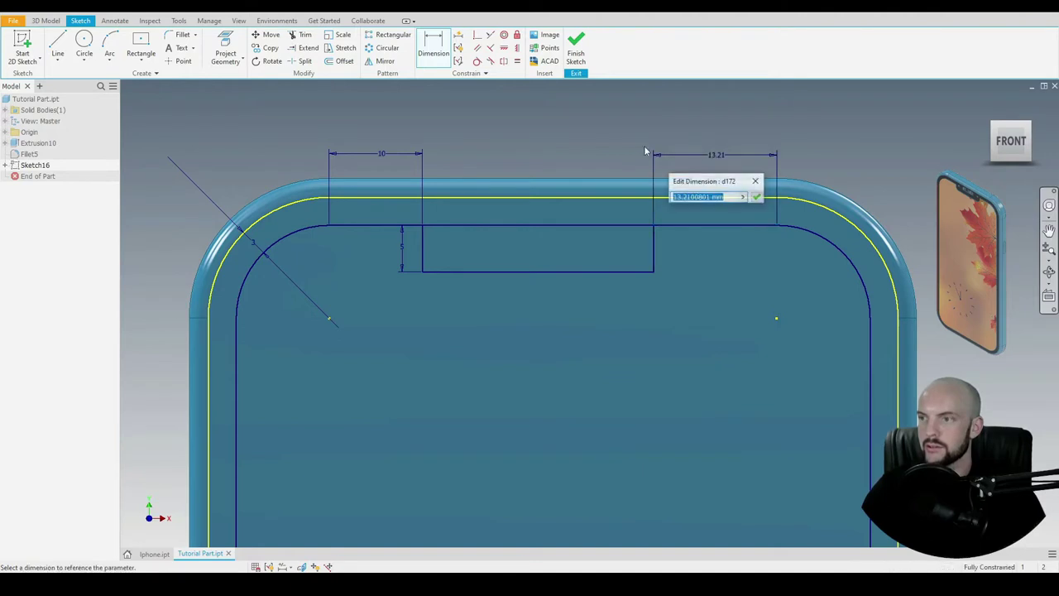
click(386, 155)
click(756, 197)
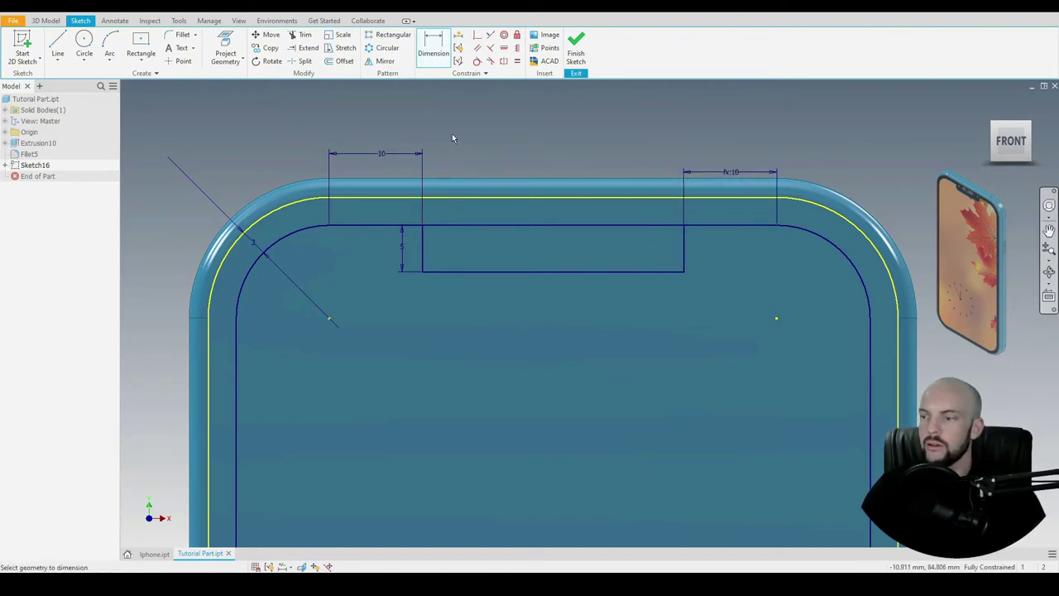
Step: Round the two lower corners of the notch with 3 mm sketch fillets
click(180, 38)
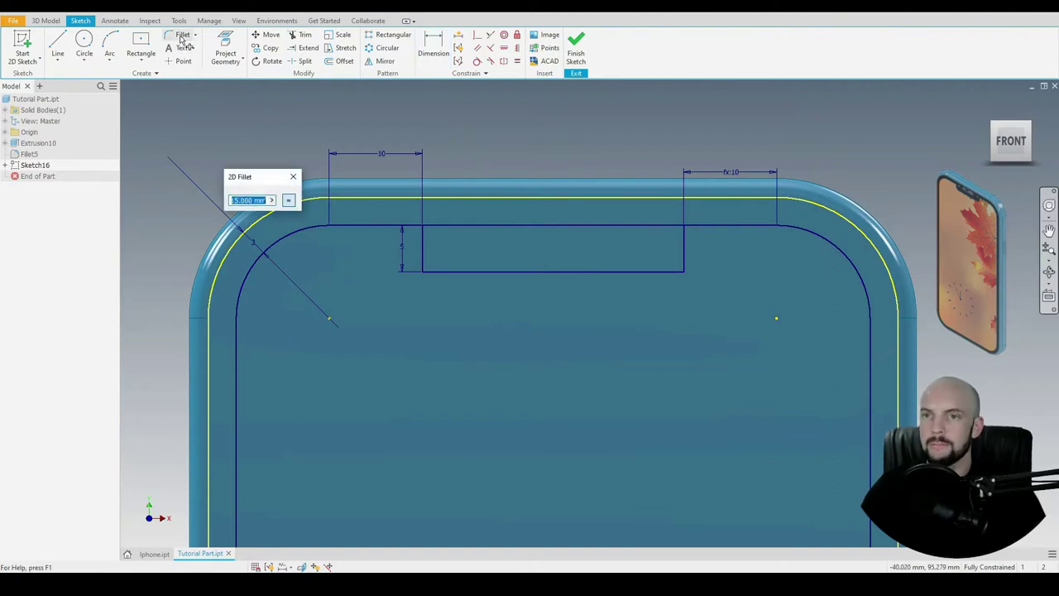
text(3)
scroll(513, 294, up, 3)
click(341, 241)
click(364, 250)
click(807, 251)
click(835, 238)
scroll(662, 265, down, 2)
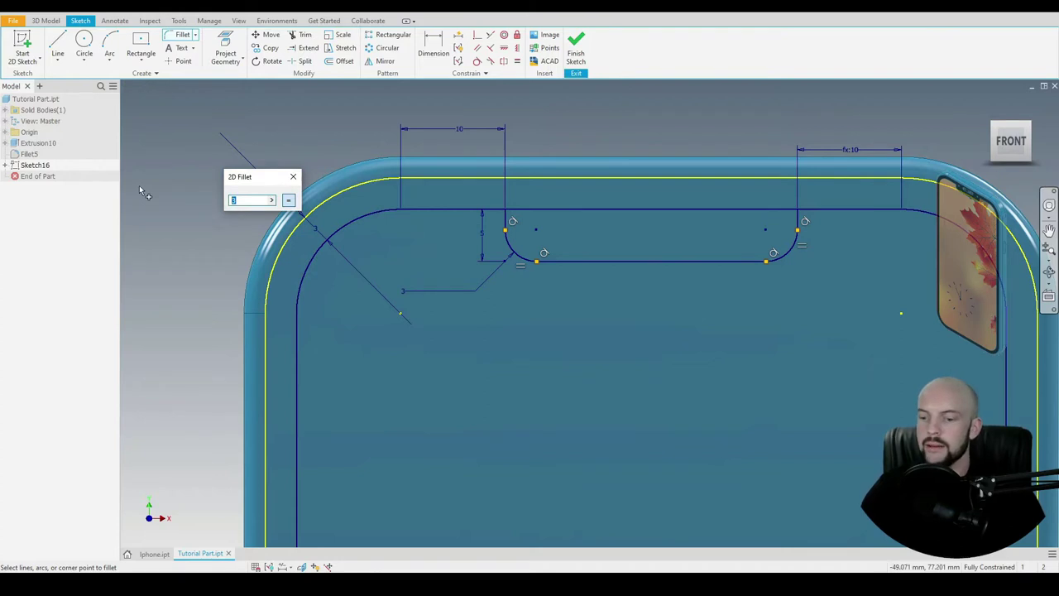
Step: Add a 0.5 mm sketch fillet where the notch's left side meets the top line of the offset outline
text(0.5)
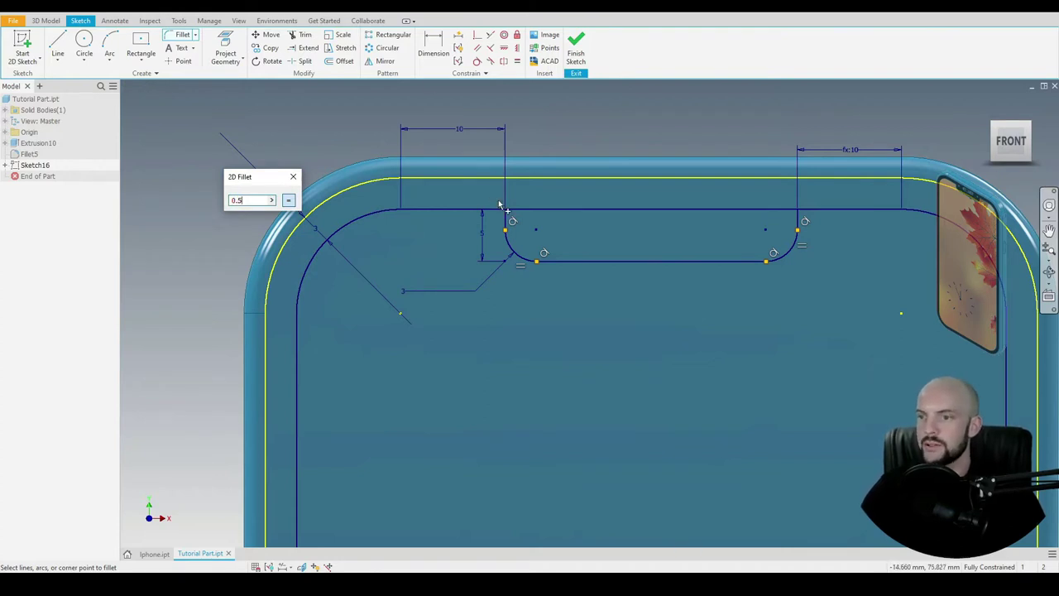
scroll(522, 193, up, 2)
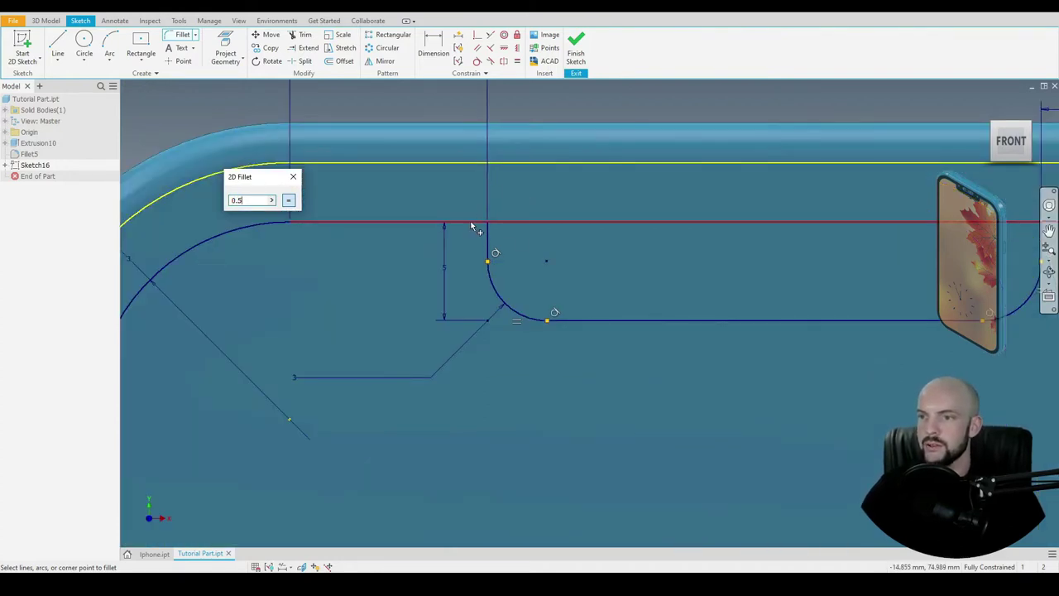
click(506, 223)
click(492, 238)
scroll(614, 243, down, 3)
right_click(581, 168)
click(619, 164)
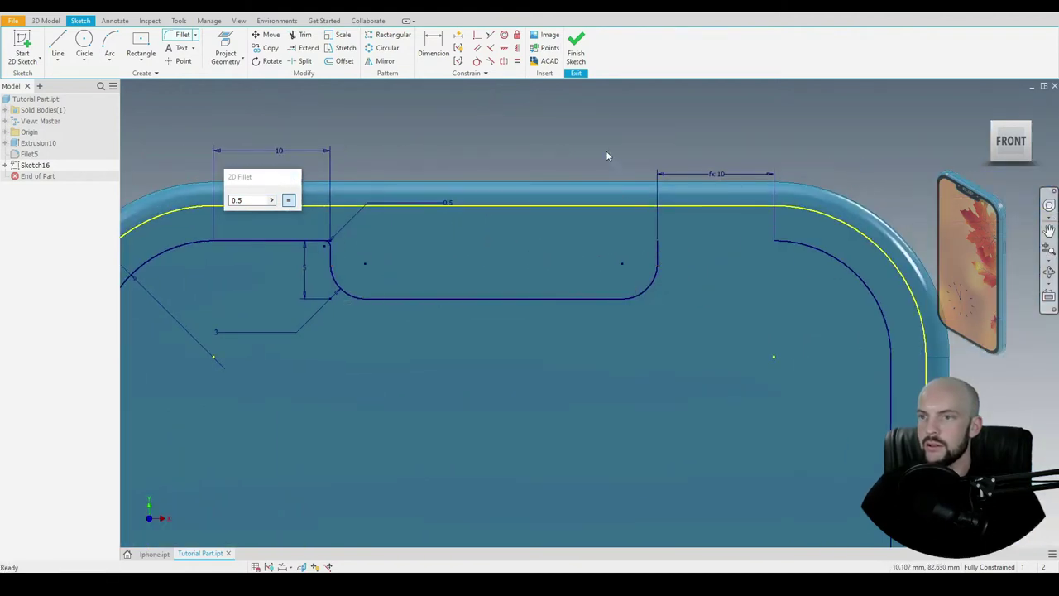
Step: Draw a line from the top of the notch's right edge to the end of the upper-right corner arc
right_click(527, 154)
click(529, 121)
click(657, 240)
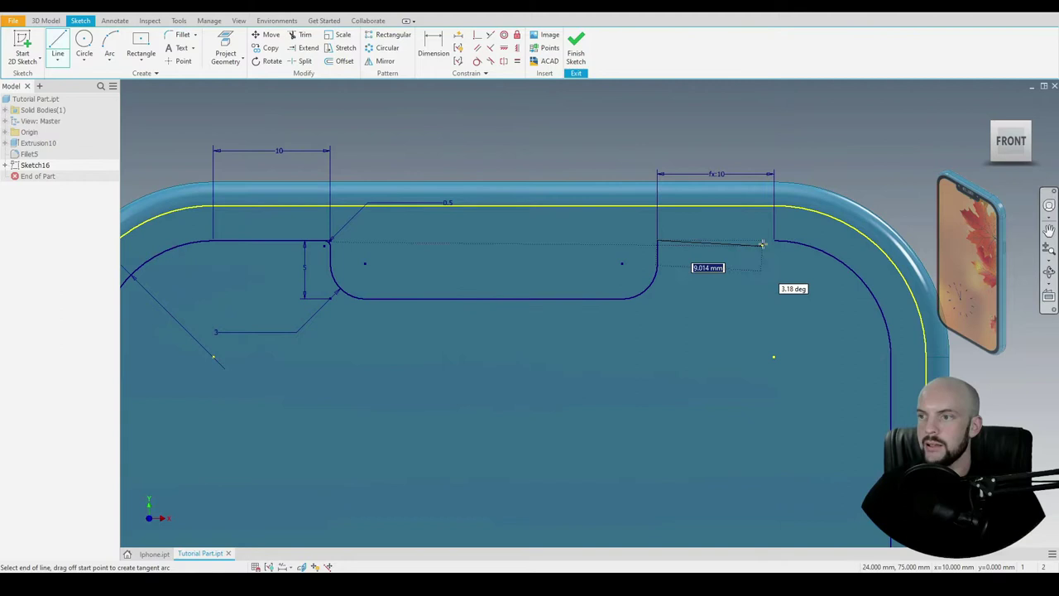
click(774, 241)
right_click(559, 126)
click(589, 129)
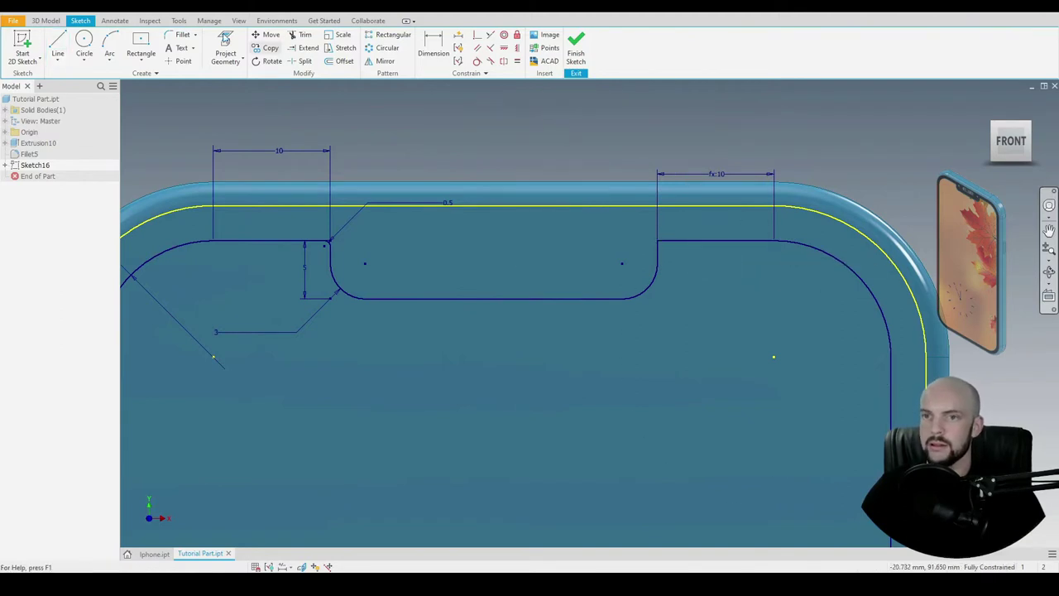
Step: Add a 0.5 mm sketch fillet where the notch's right side meets the top line of the outline
click(180, 34)
click(661, 251)
click(669, 240)
click(293, 176)
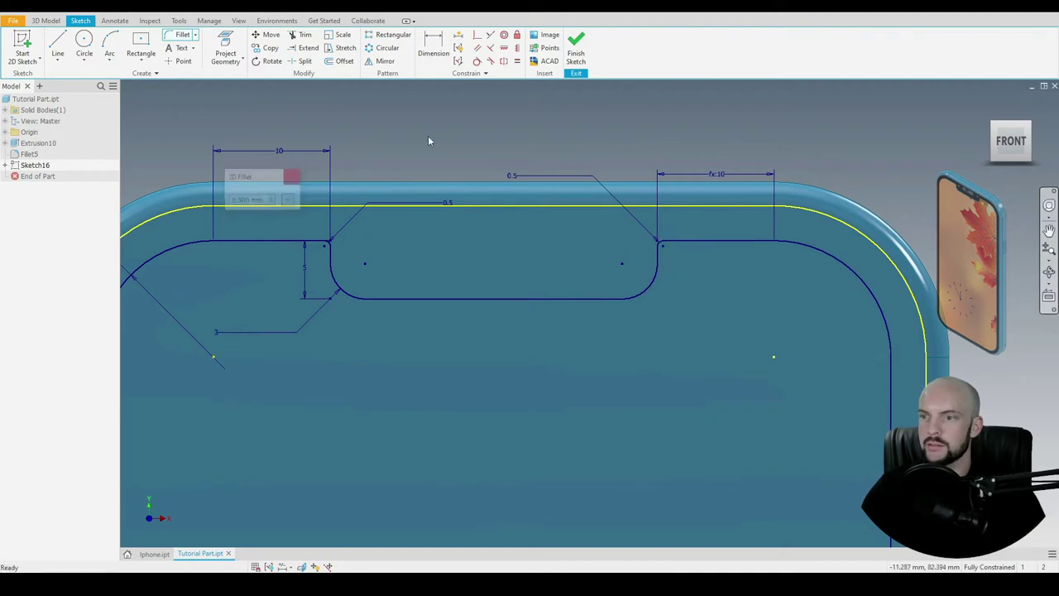
Step: Extrude the notched screen profile by 0.25 mm
scroll(457, 167, down, 3)
scroll(462, 134, down, 3)
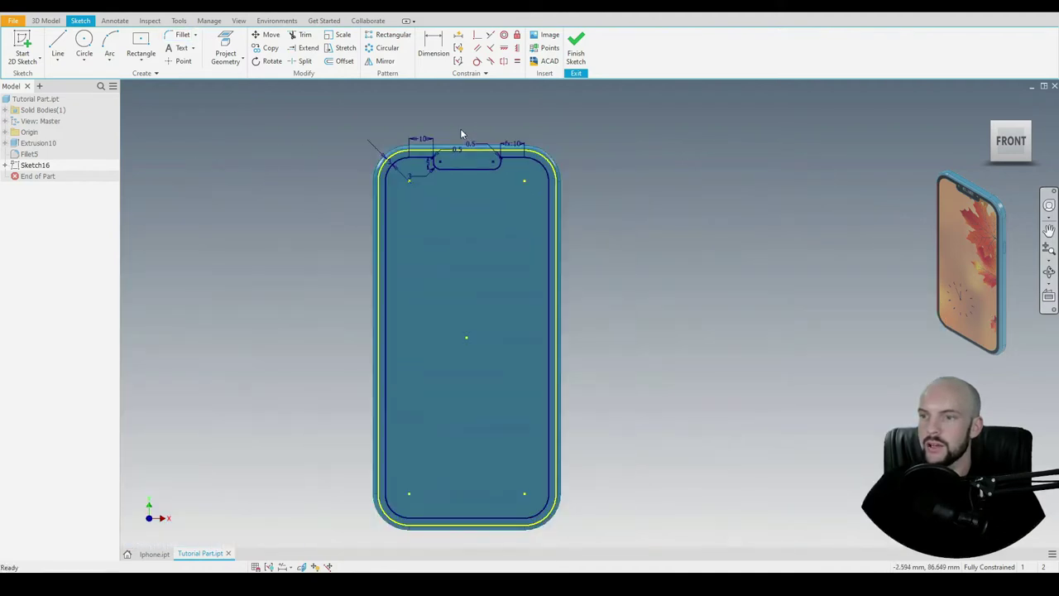
click(45, 21)
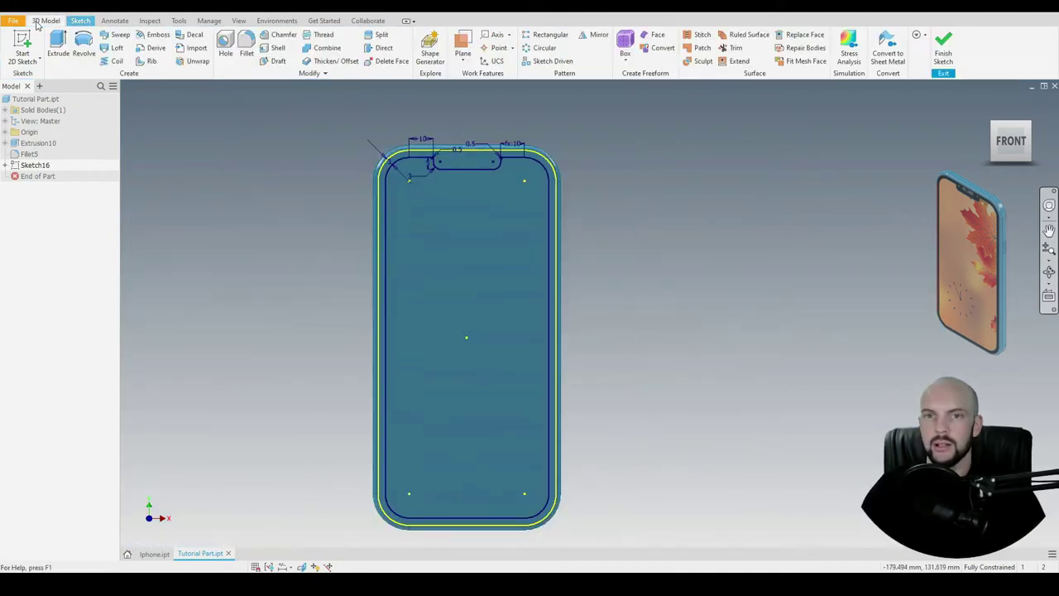
click(57, 42)
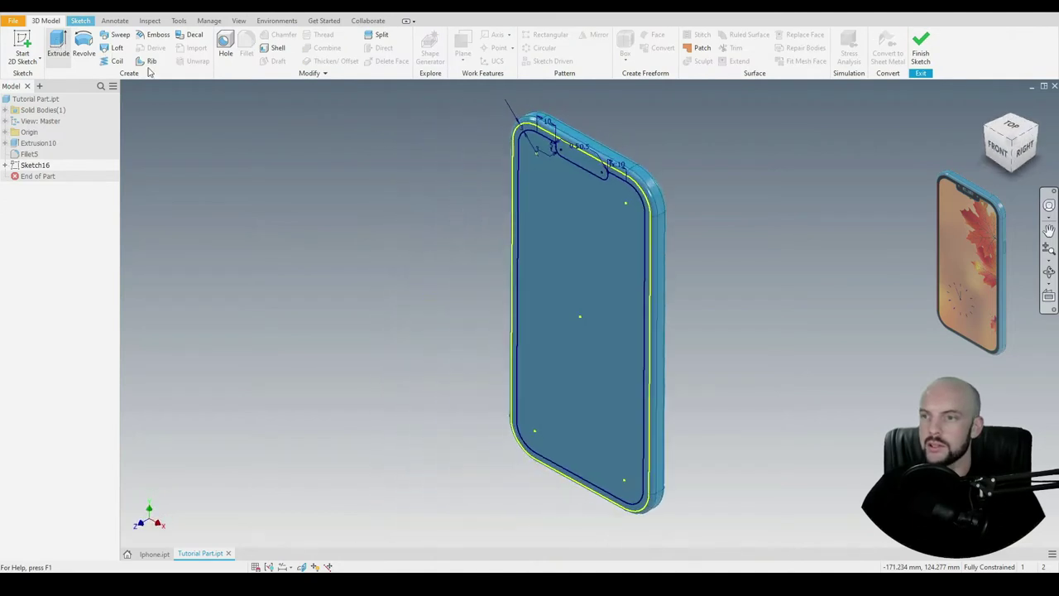
click(554, 244)
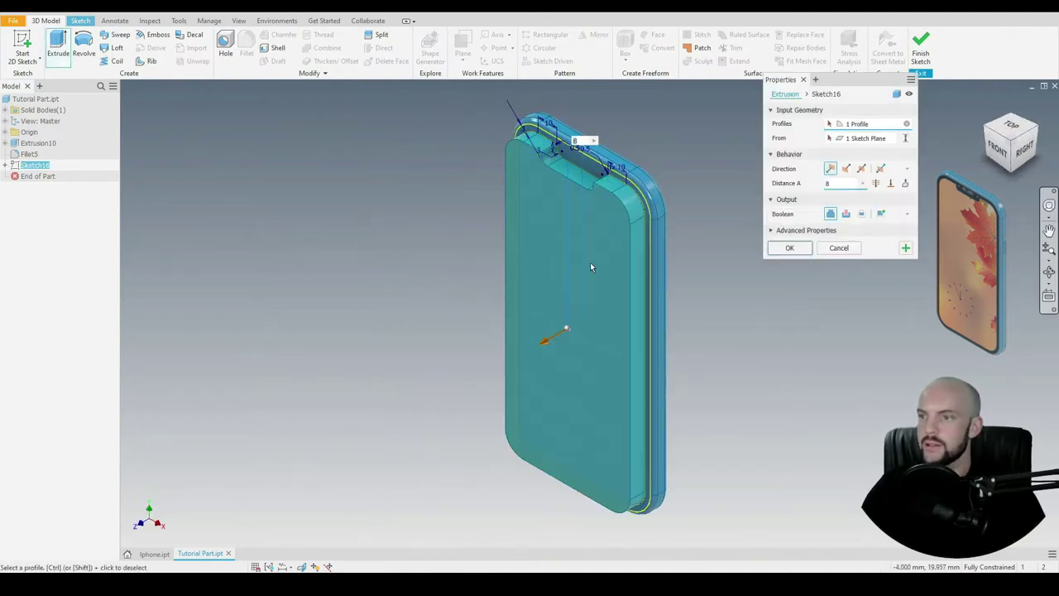
text(0.25)
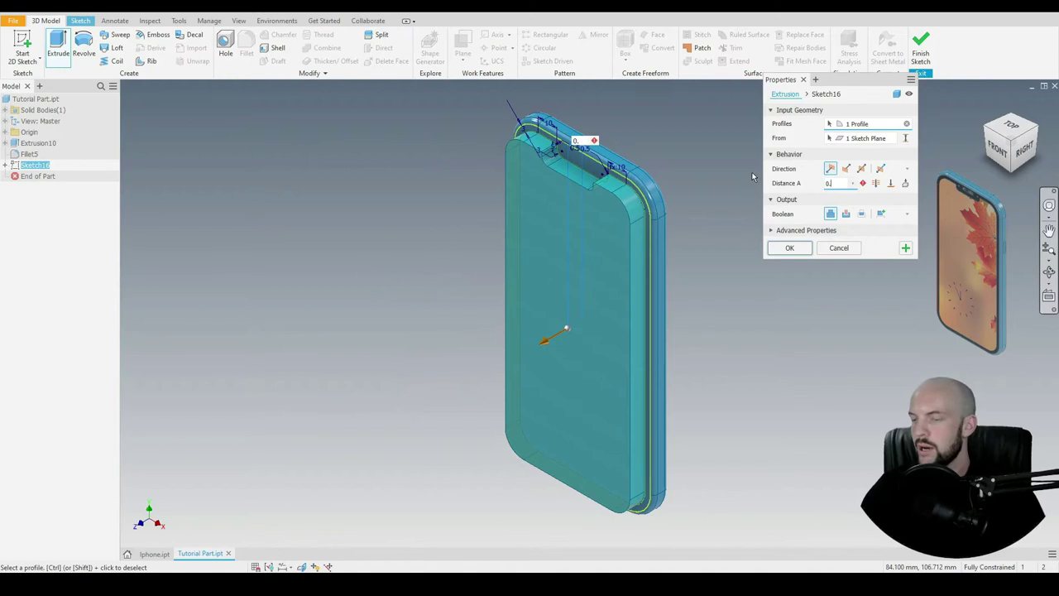
click(790, 248)
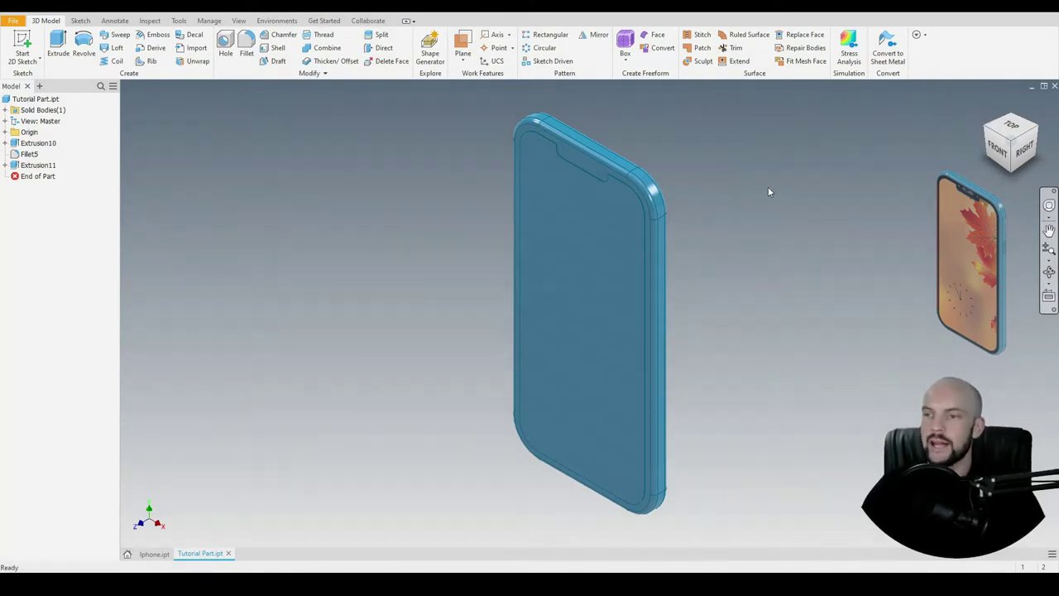
Step: Start a new sketch on the bezel face around the notch and project the screen's outline into it
scroll(561, 153, up, 4)
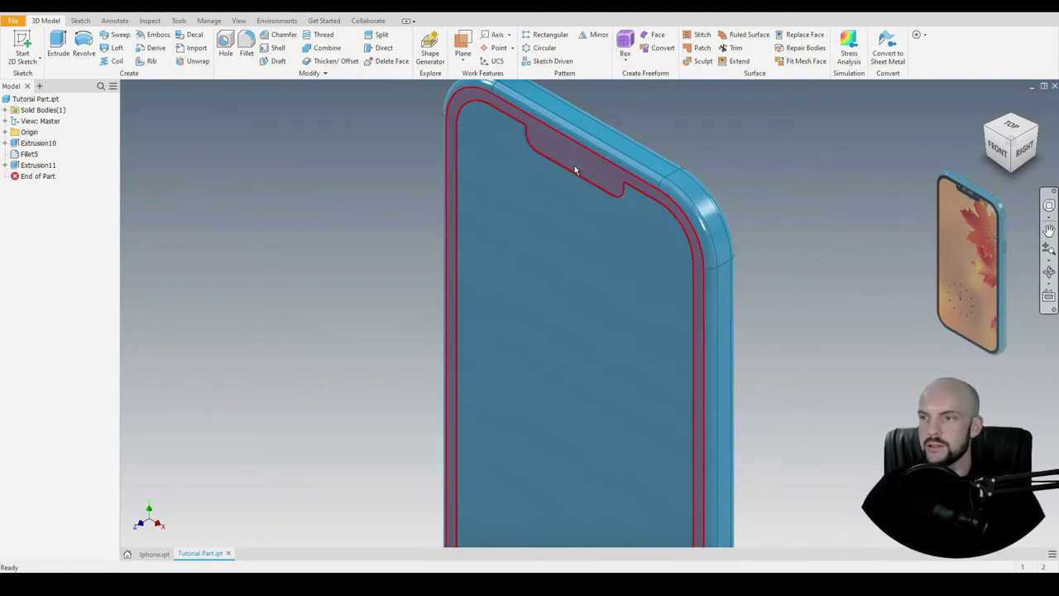
click(578, 160)
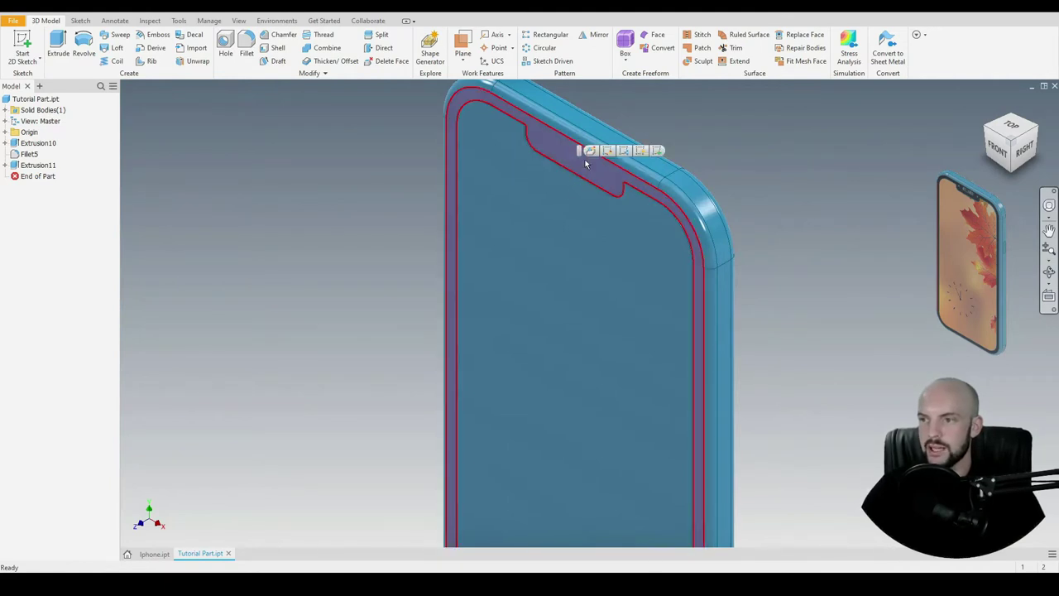
click(657, 152)
middle_drag(617, 149, 562, 430)
scroll(528, 212, up, 3)
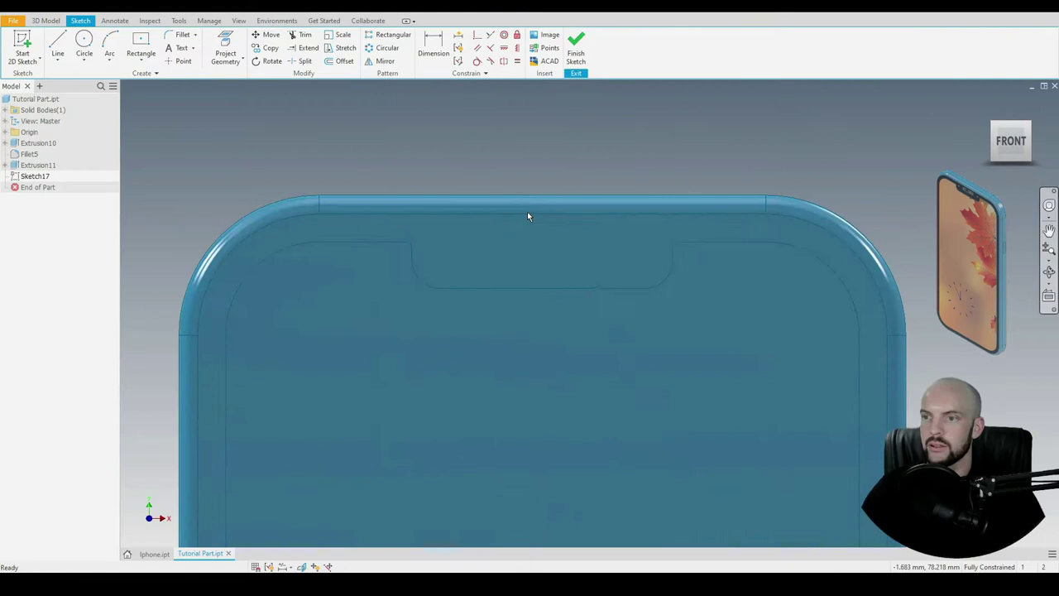
key(p)
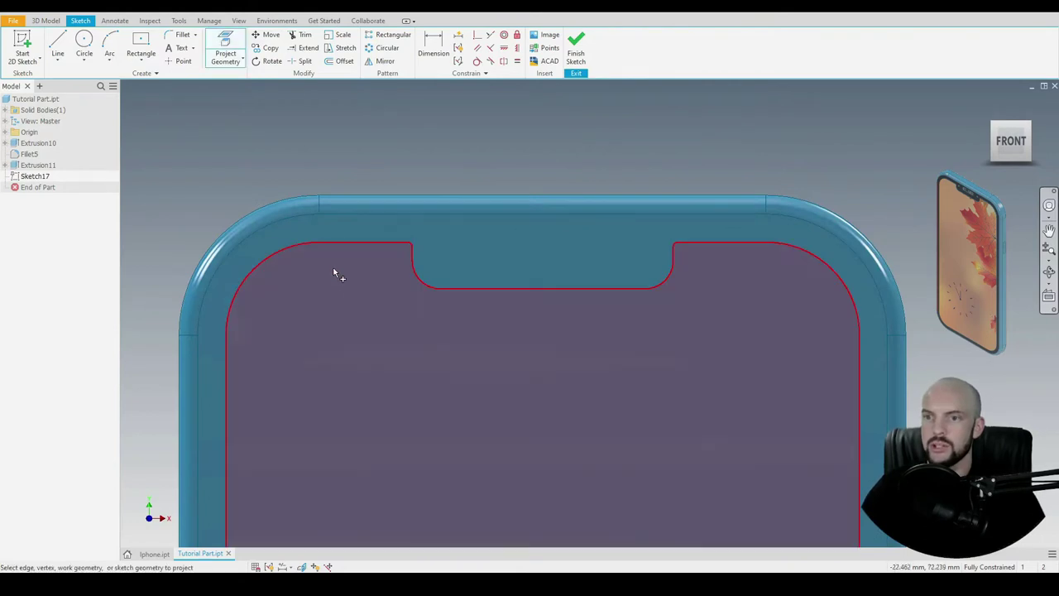
click(338, 259)
right_click(343, 150)
click(377, 152)
Step: Draw a horizontal line across the notch between the ends of the two upper corner arcs and make it construction geometry
click(60, 42)
click(318, 240)
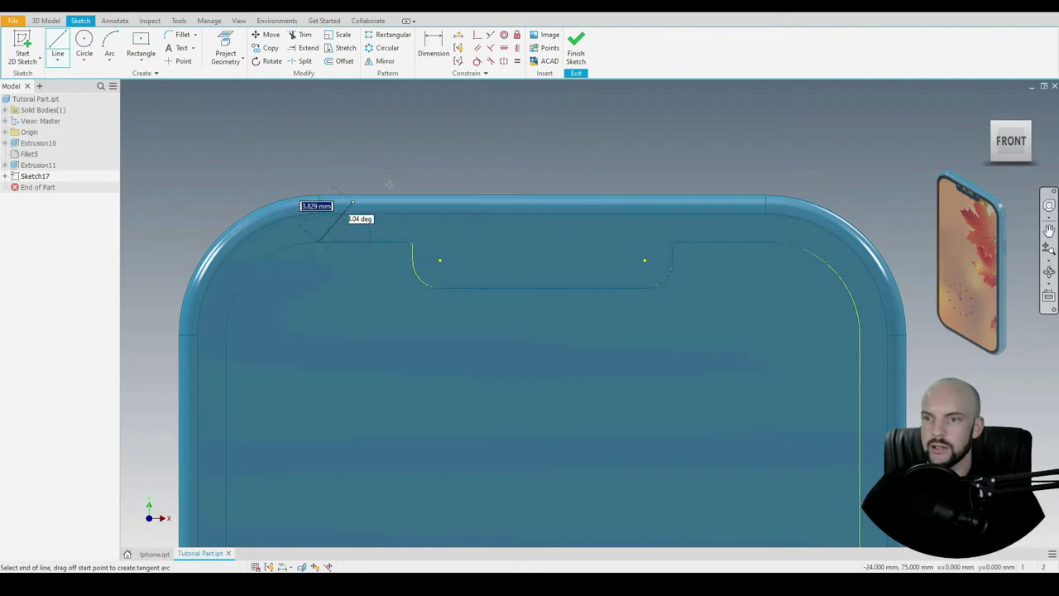
double_click(765, 241)
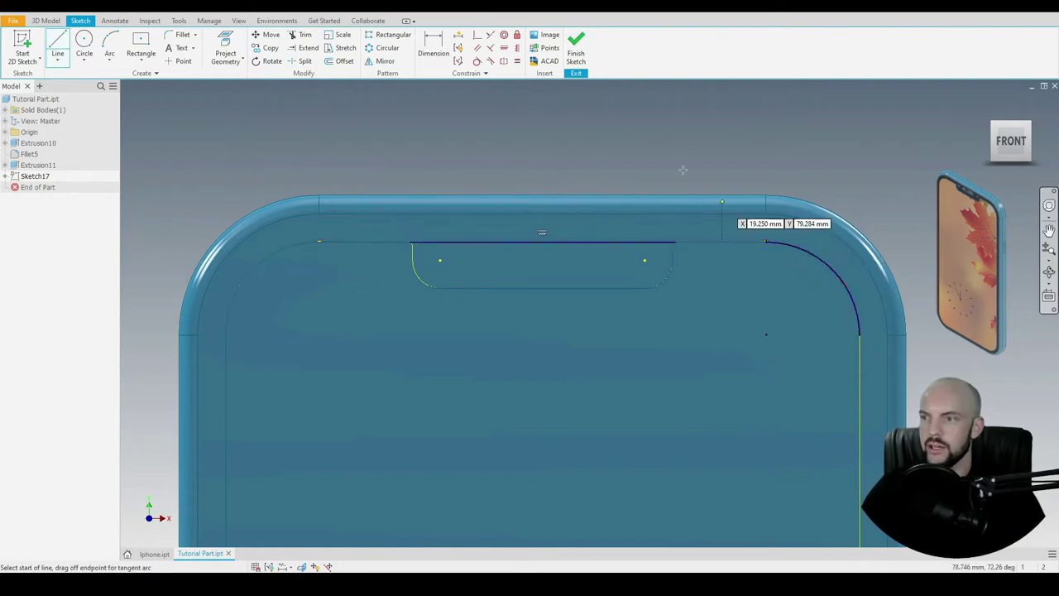
right_click(626, 143)
key(Escape)
right_click(557, 242)
key(Escape)
key(Escape)
right_click(552, 243)
click(585, 243)
click(545, 187)
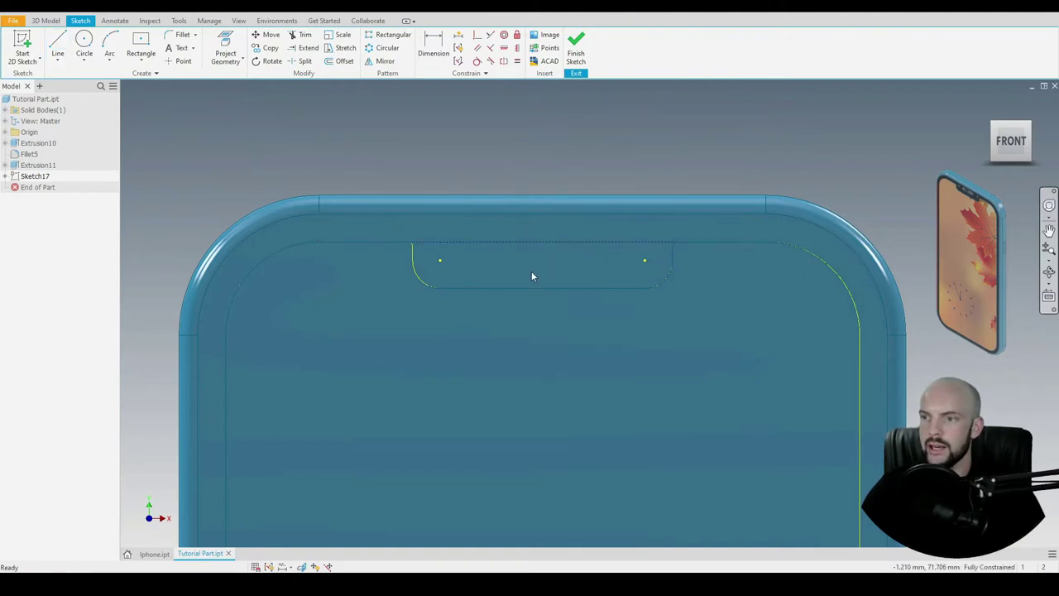
Step: Draw a center point slot on the construction line's midpoint, 5 mm from center to arc center and 3 mm wide
scroll(537, 259, up, 3)
click(140, 59)
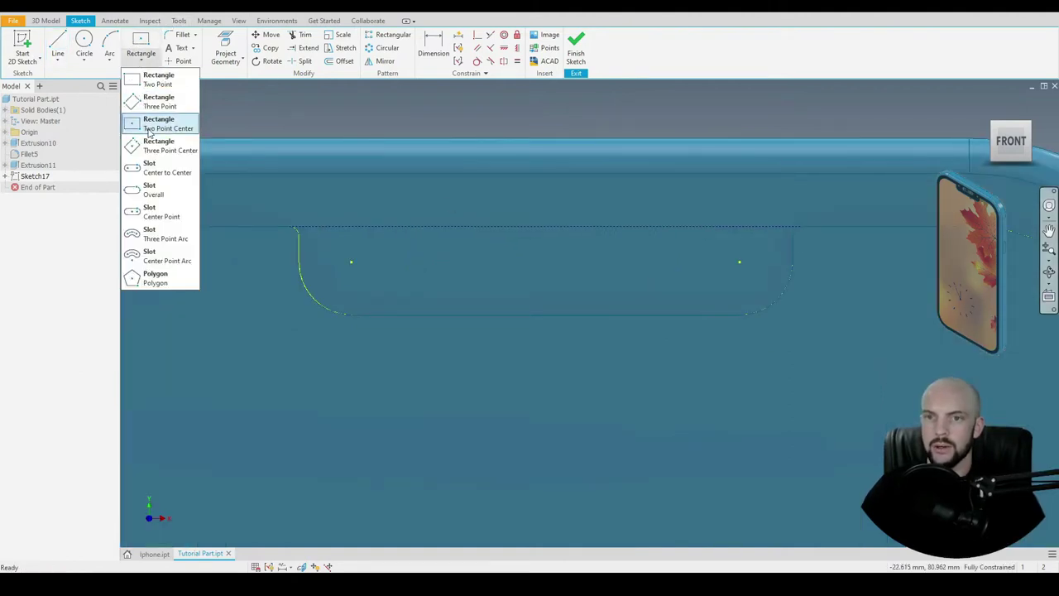
click(157, 215)
click(547, 225)
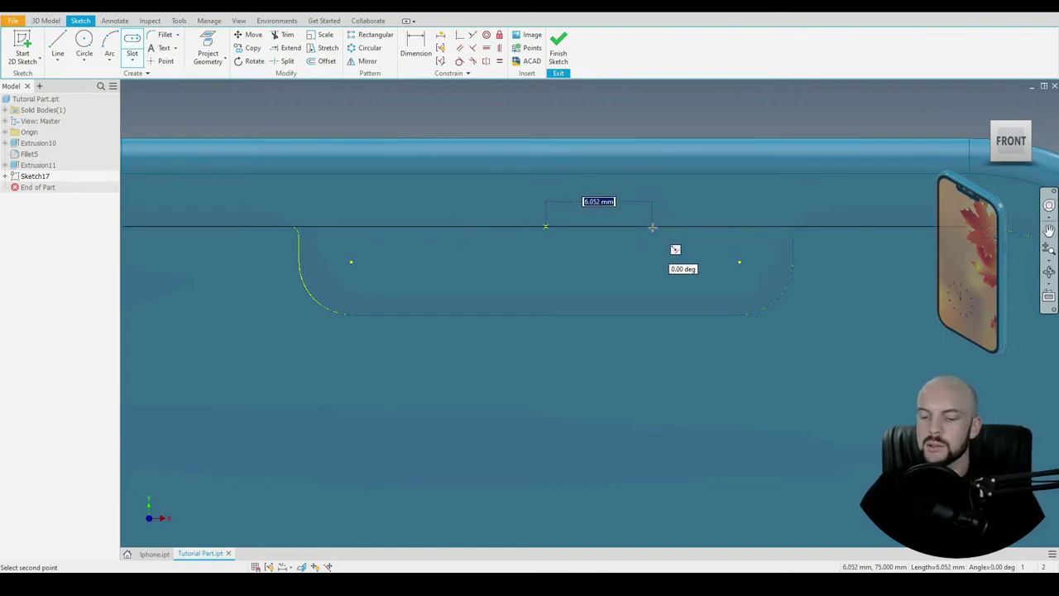
text(5)
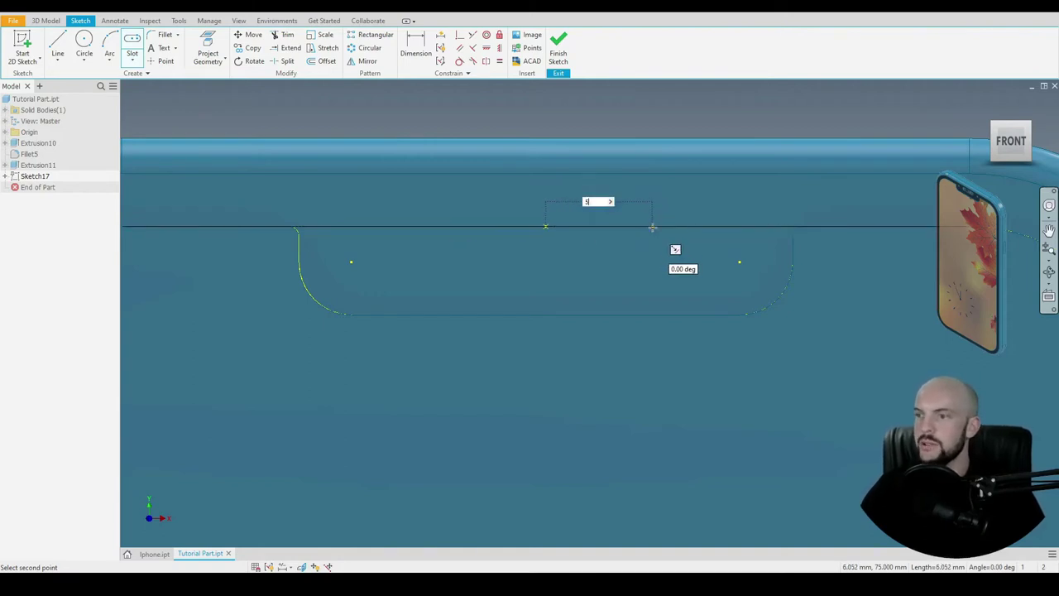
key(Return)
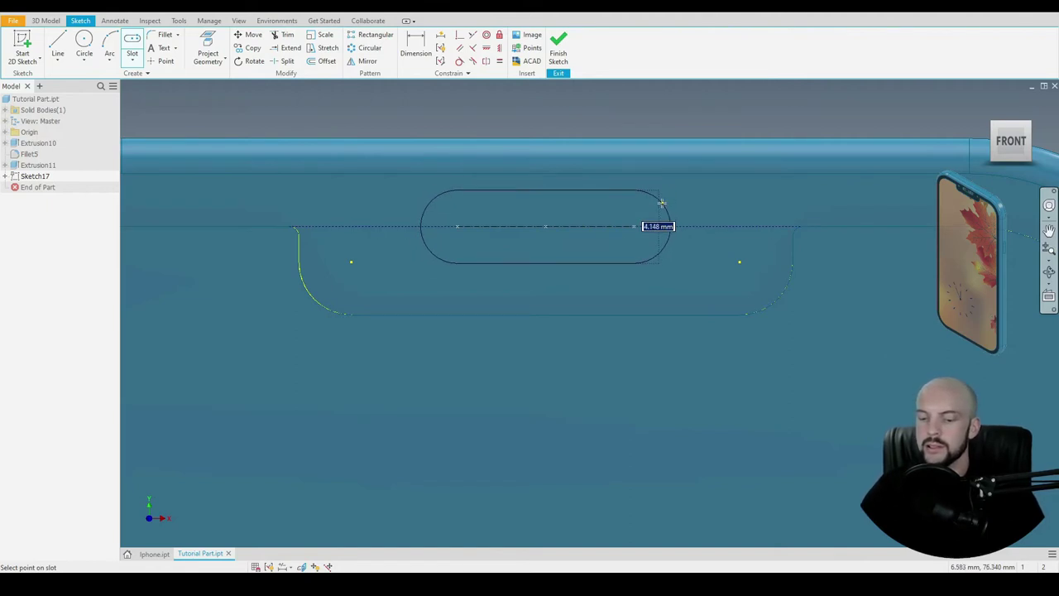
text(3)
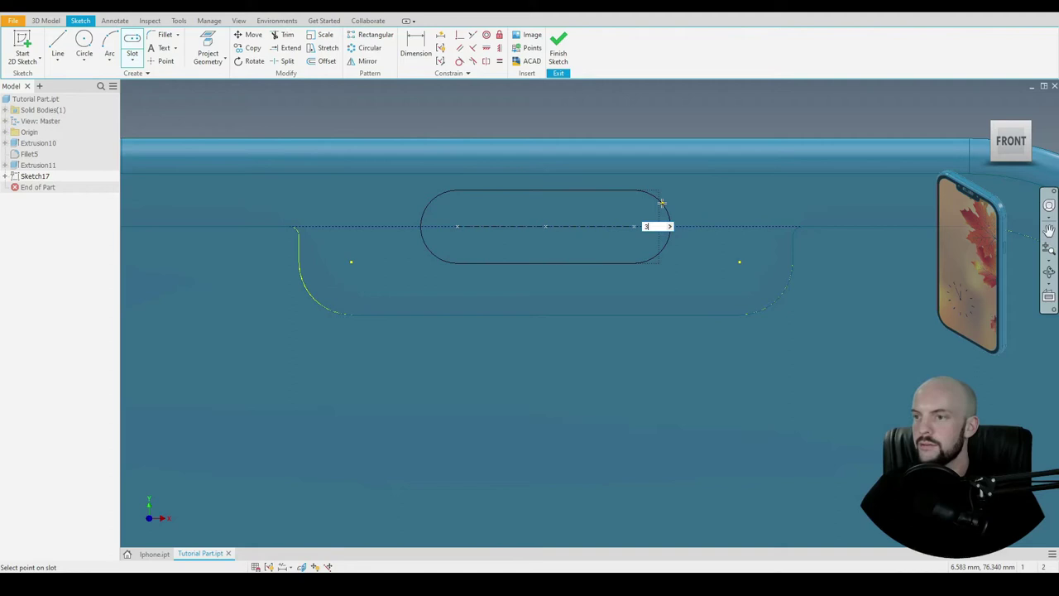
key(Return)
right_click(575, 106)
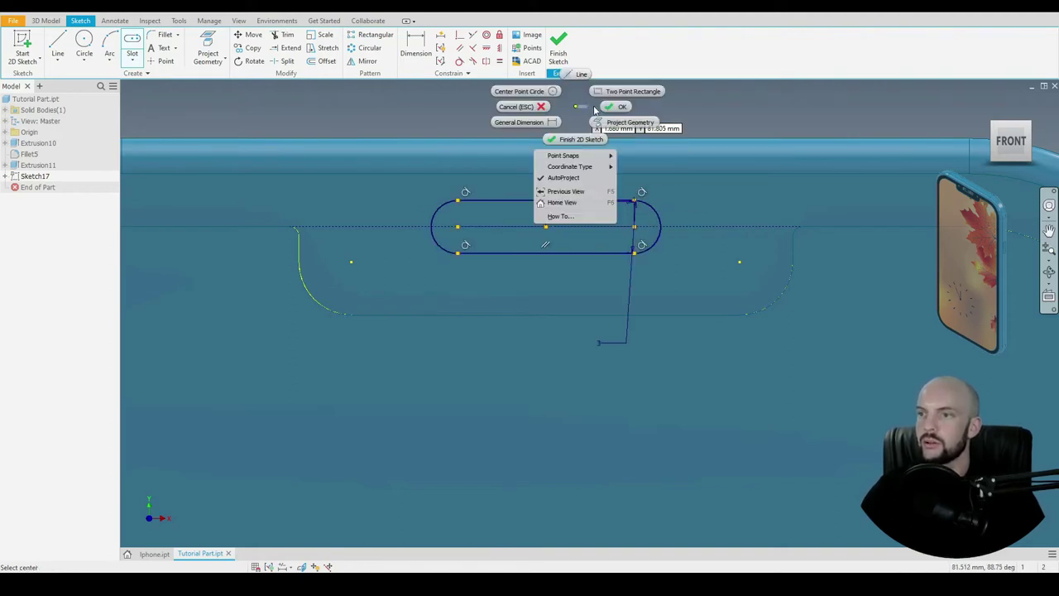
click(613, 107)
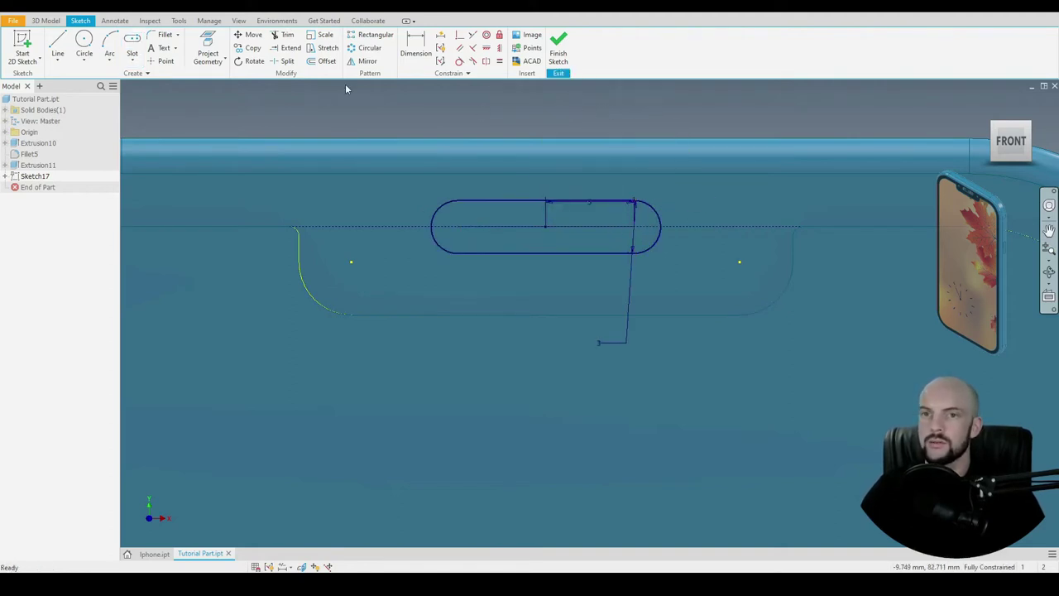
Step: Draw a 1 mm circle left of the slot and a 1.5 mm circle right of it, both centered on the construction line
click(83, 41)
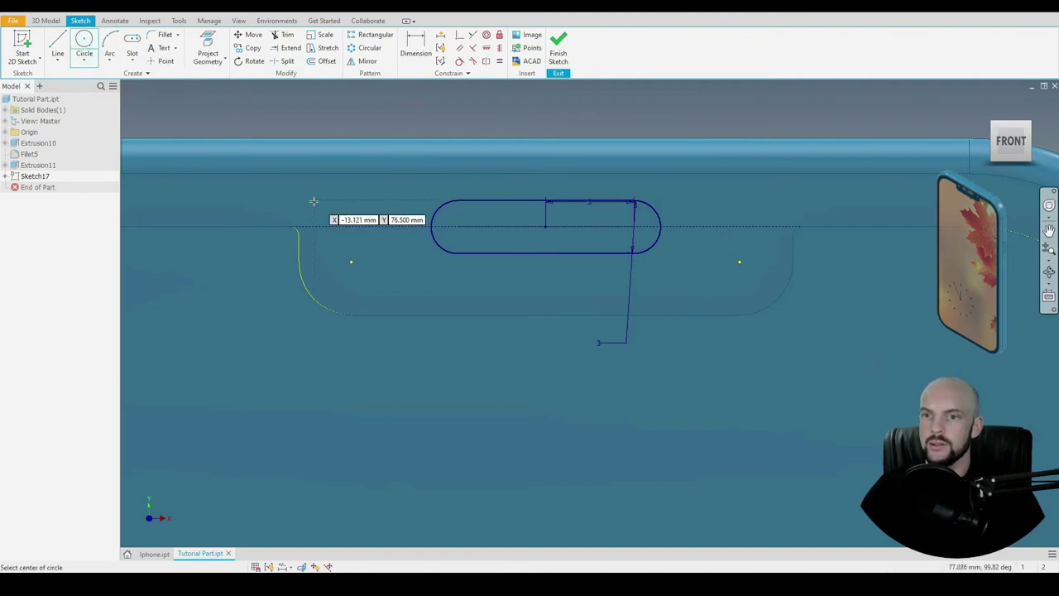
click(354, 225)
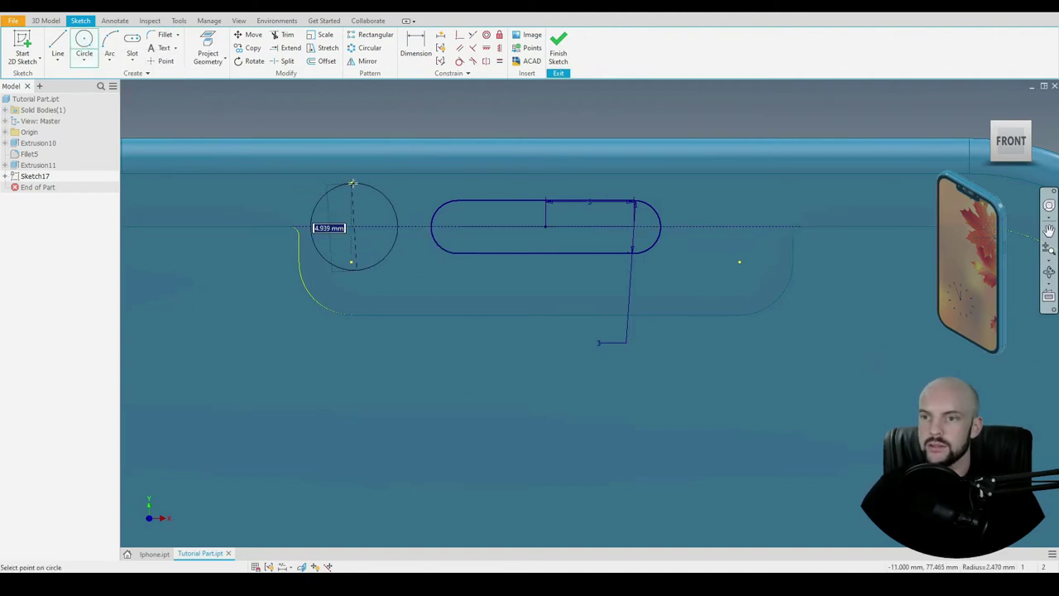
text(1)
key(Return)
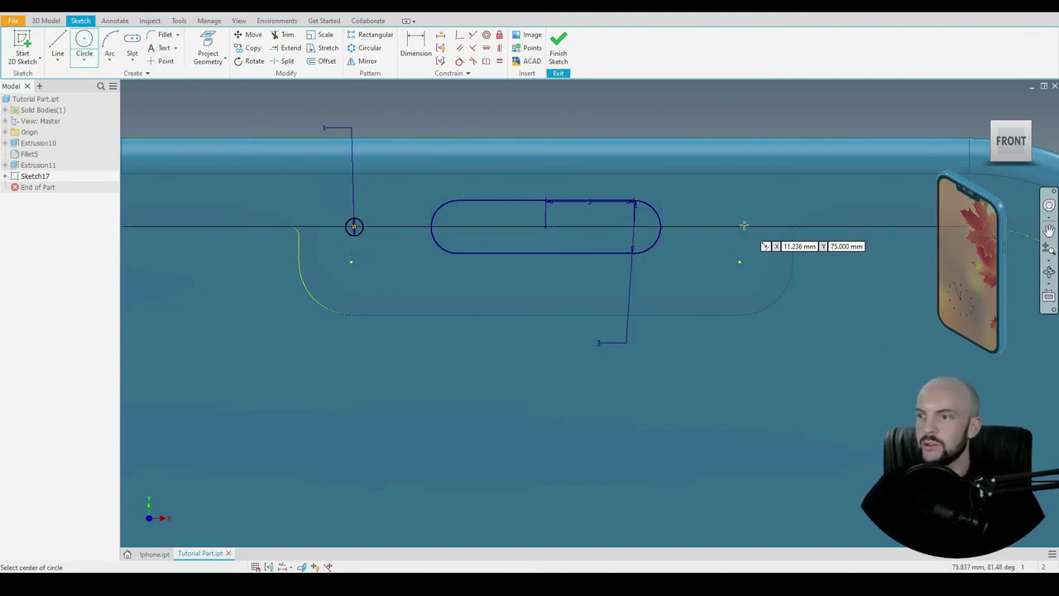
click(743, 225)
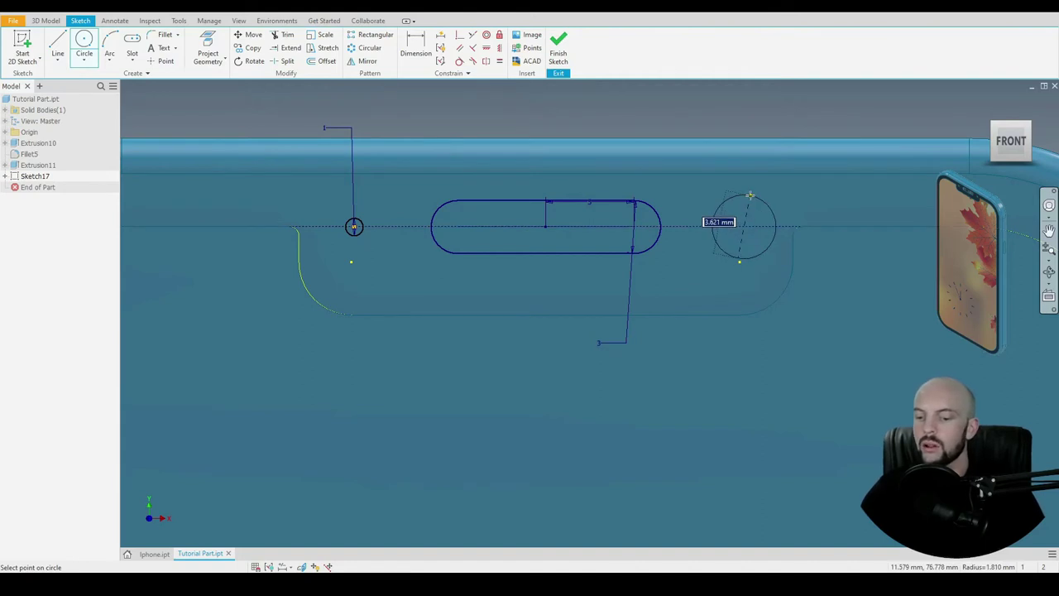
text(1.5)
key(Return)
key(Escape)
Step: Link the left circle's diameter to the right circle's 1.5 mm diameter dimension
click(325, 132)
click(791, 125)
key(Return)
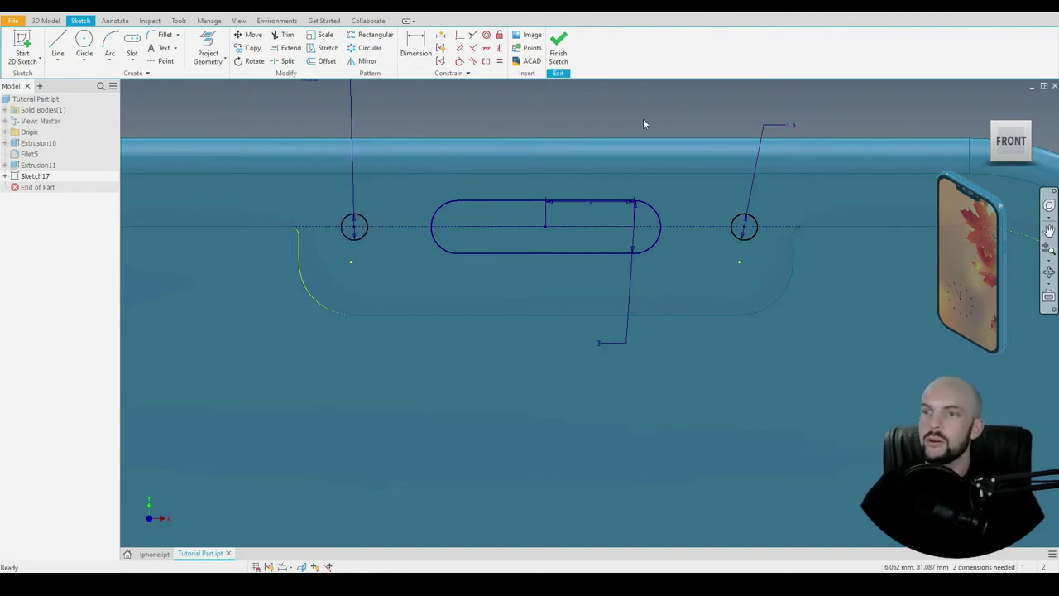
Step: Constrain each circle's center vertically in line with the center point of the notch's corner arc below it
click(499, 47)
click(355, 229)
click(351, 264)
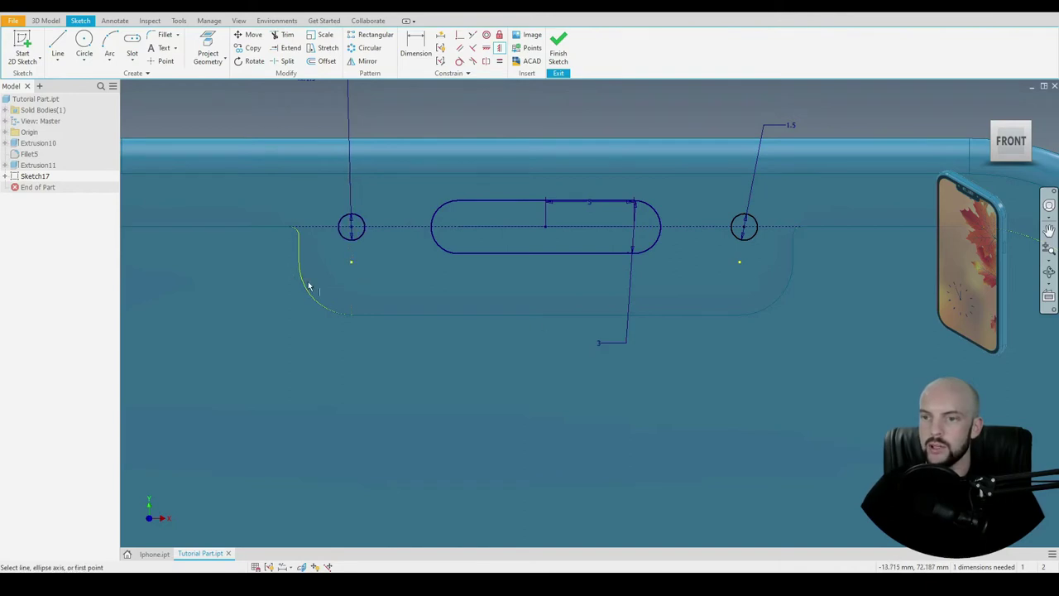
click(741, 264)
click(743, 229)
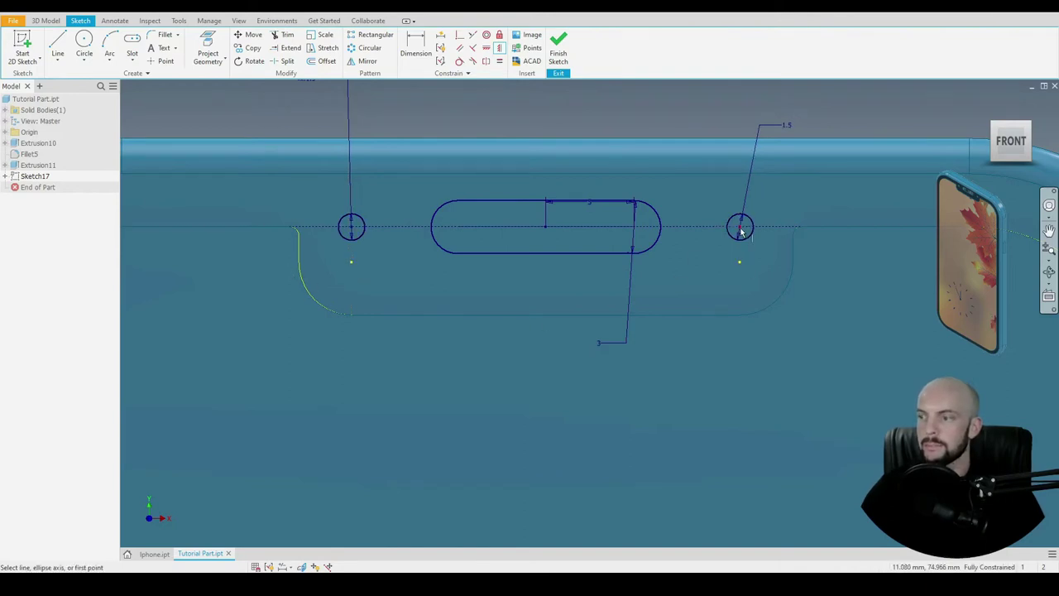
right_click(626, 122)
Step: Extrude the slot and both circles as a cut 0.25 mm deep into the notch area of the bezel
scroll(583, 175, down, 3)
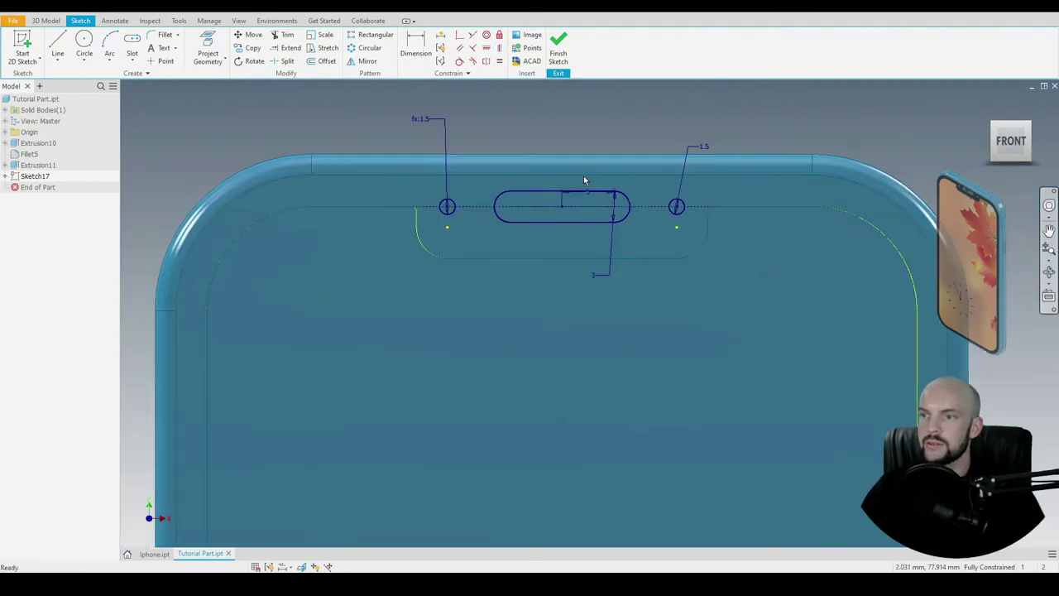
click(49, 23)
click(56, 41)
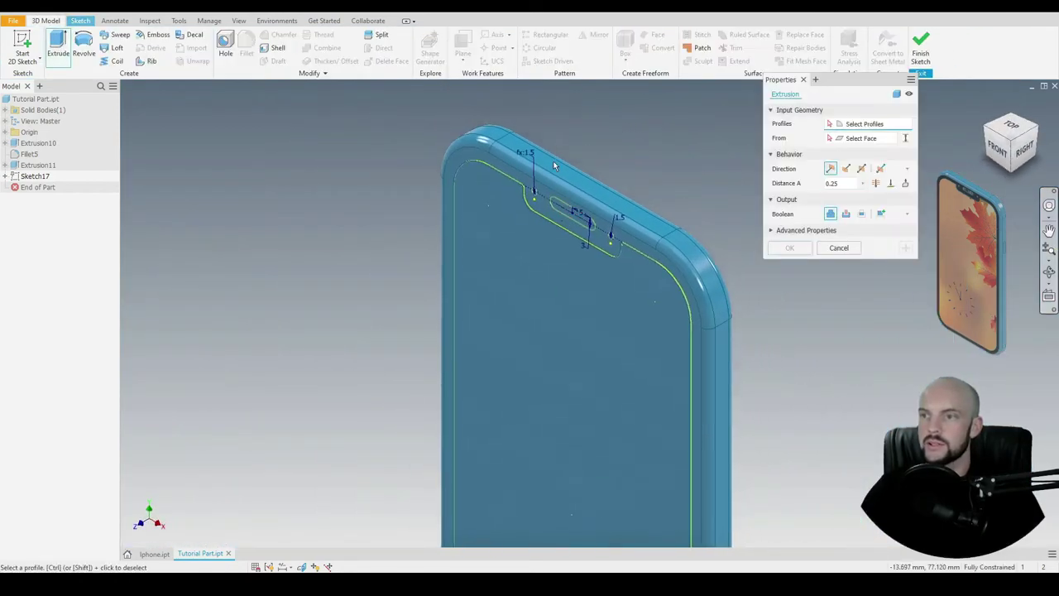
drag(461, 116, 709, 349)
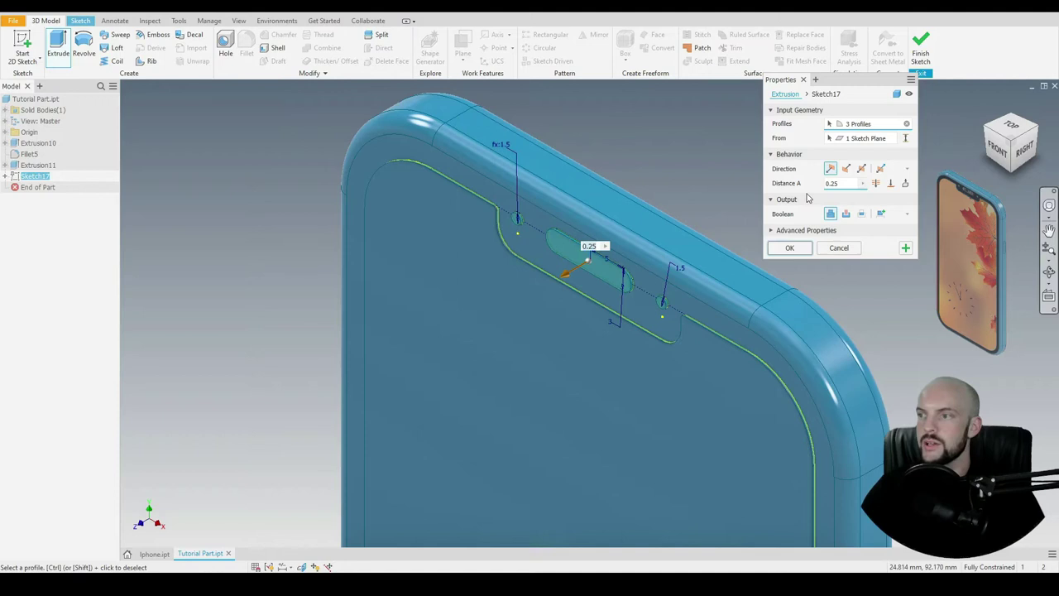
click(846, 214)
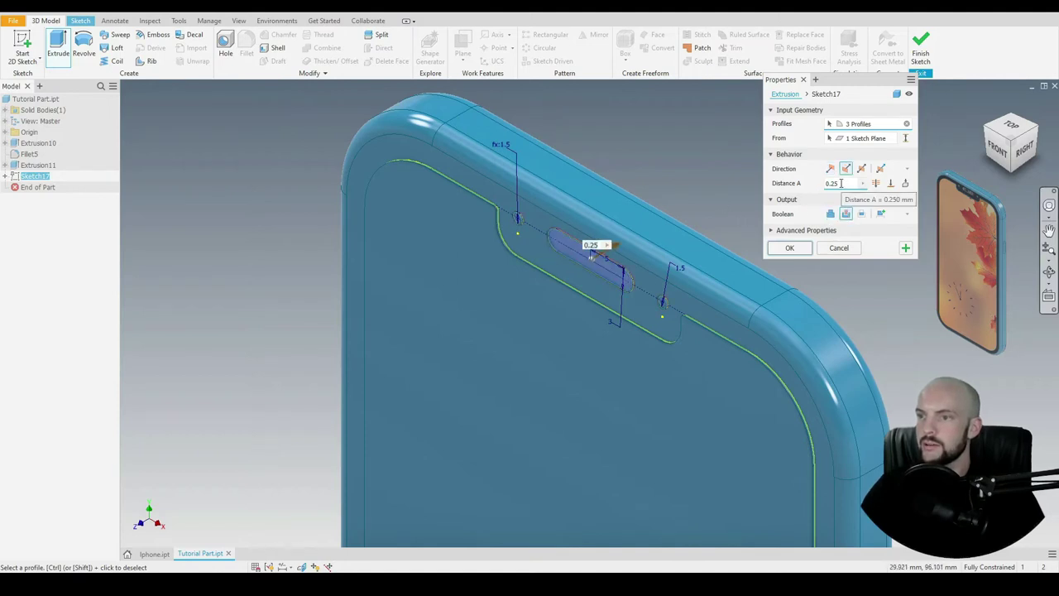
click(789, 249)
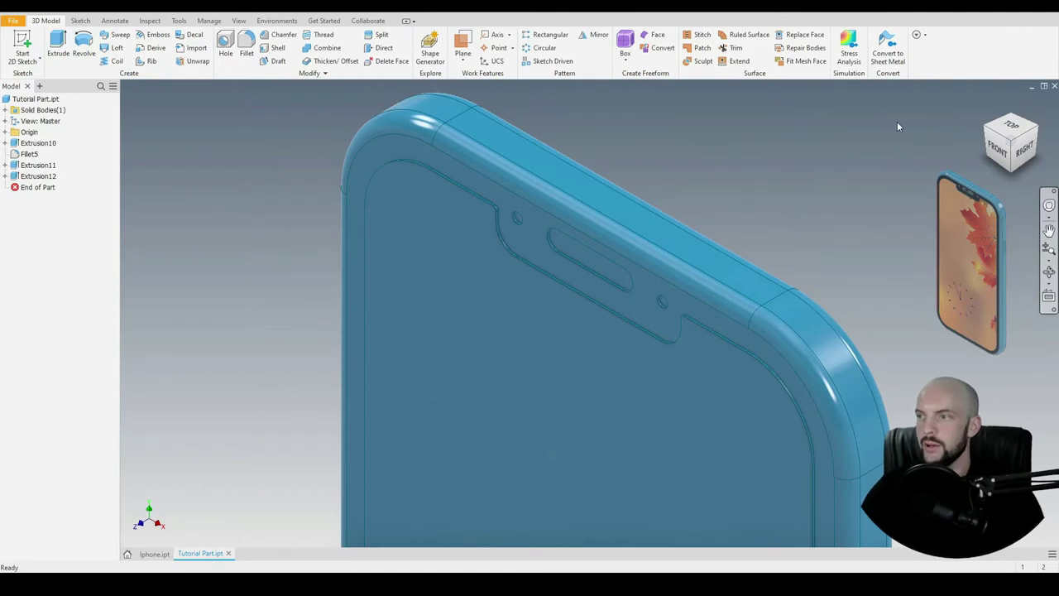
Step: Start a new sketch on the flat face along the phone's left side
click(986, 105)
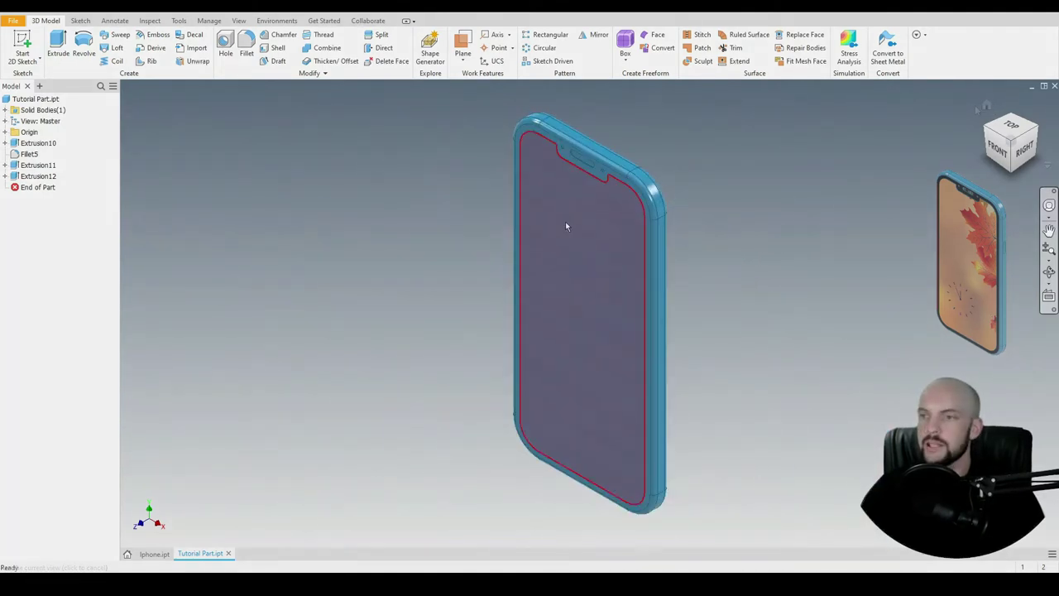
shift+middle_drag(539, 237, 585, 201)
scroll(584, 195, up, 3)
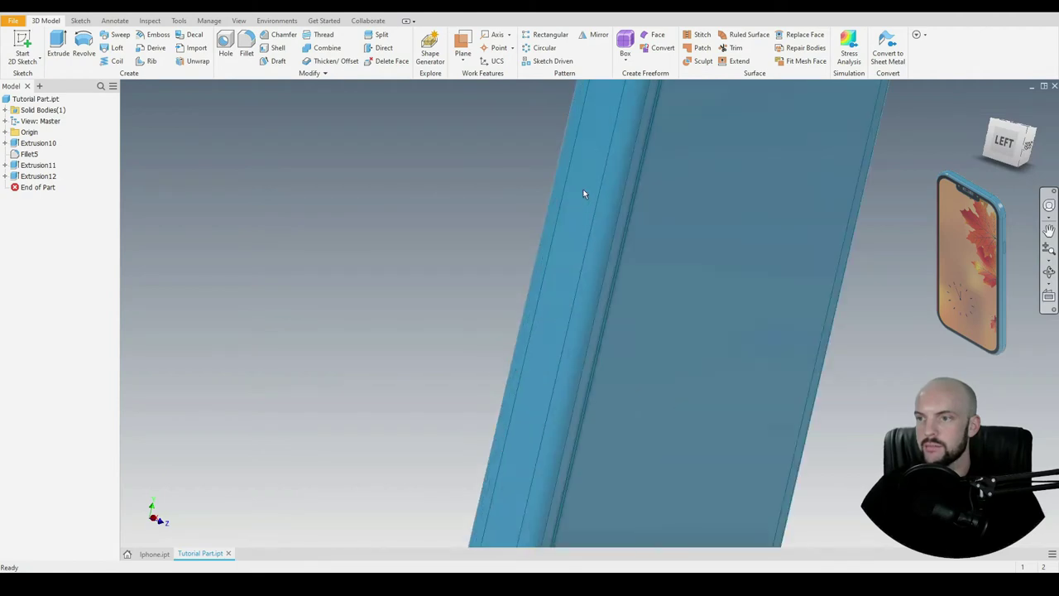
click(582, 200)
click(657, 197)
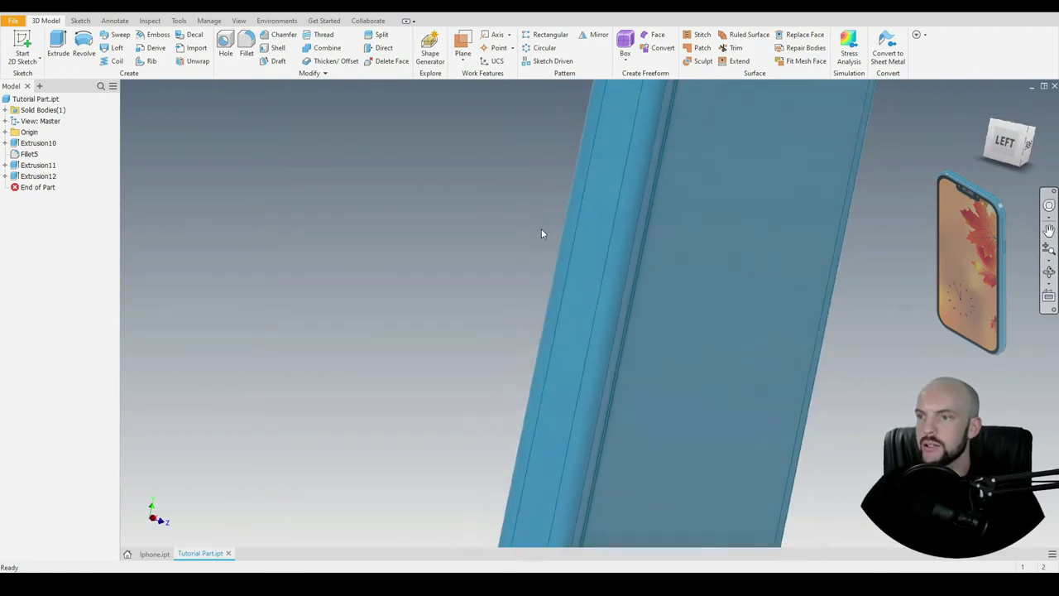
key(s)
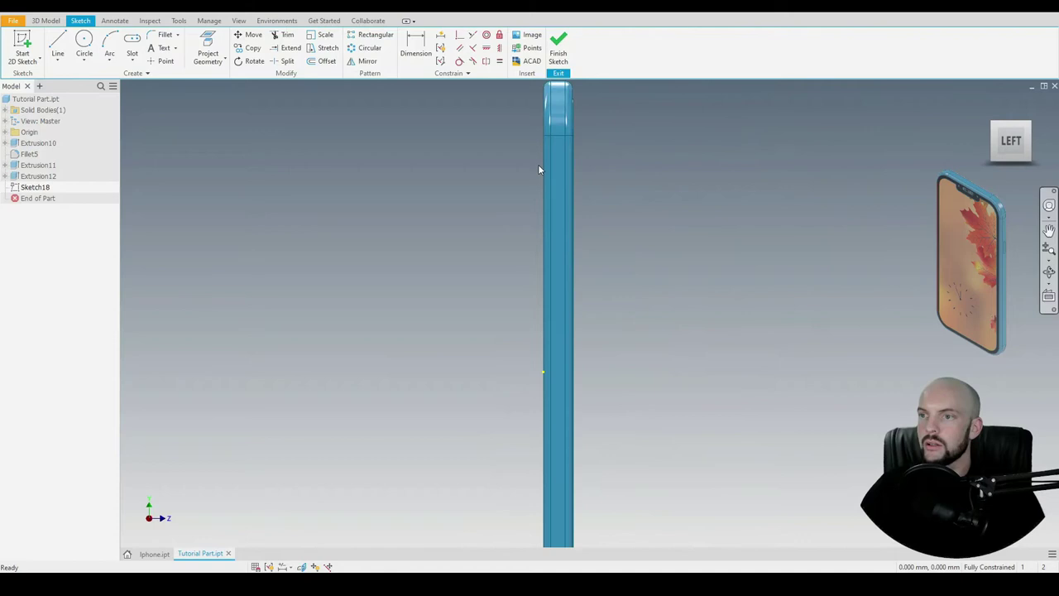
Step: Draw a vertical center-point slot beside the side face, 5 mm from center to arc center and 2.4 mm wide
click(132, 45)
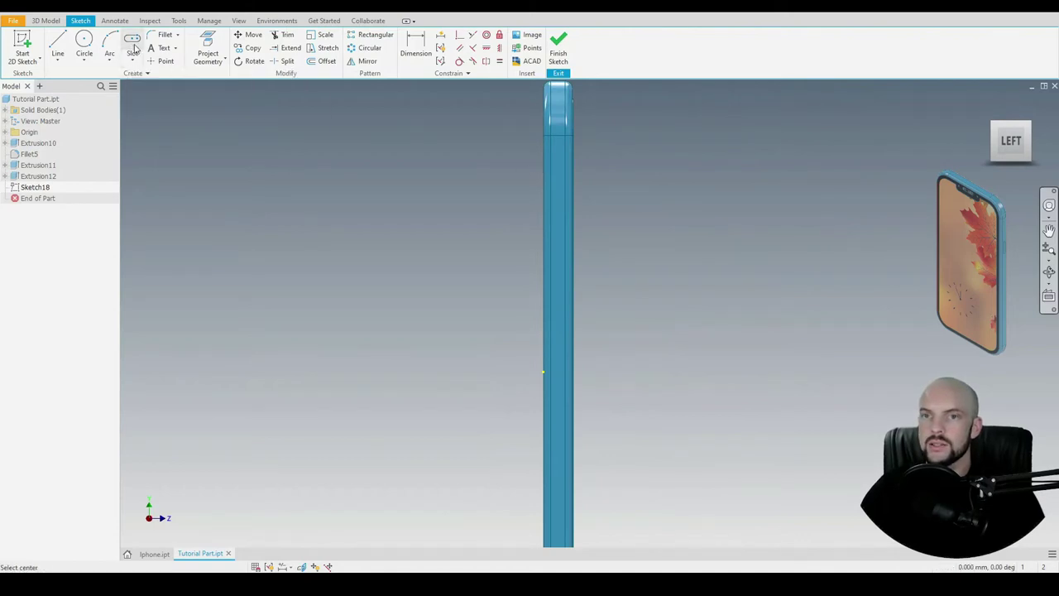
scroll(565, 173, up, 2)
click(450, 232)
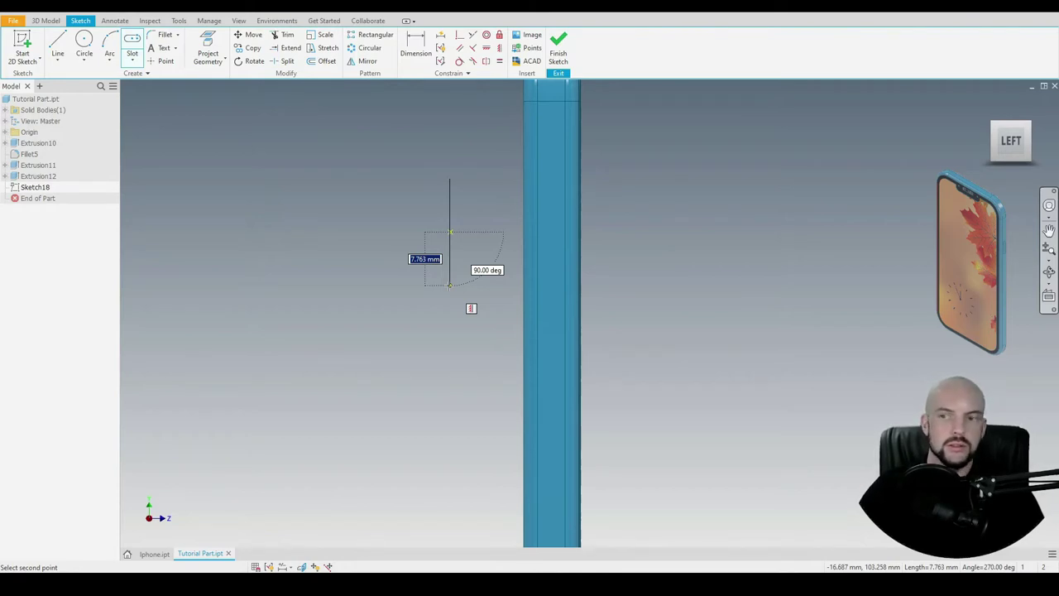
text(5)
key(Return)
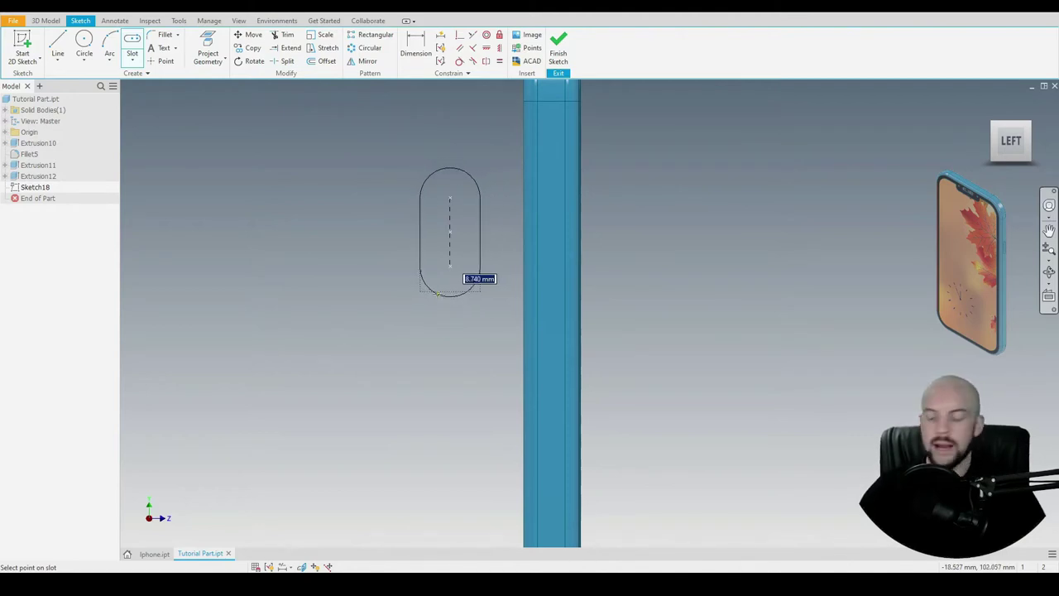
text(2.4)
key(Return)
right_click(374, 143)
click(421, 144)
Step: Dimension the slot's upper arc 25 mm below the short upper edge of the flat side face
key(d)
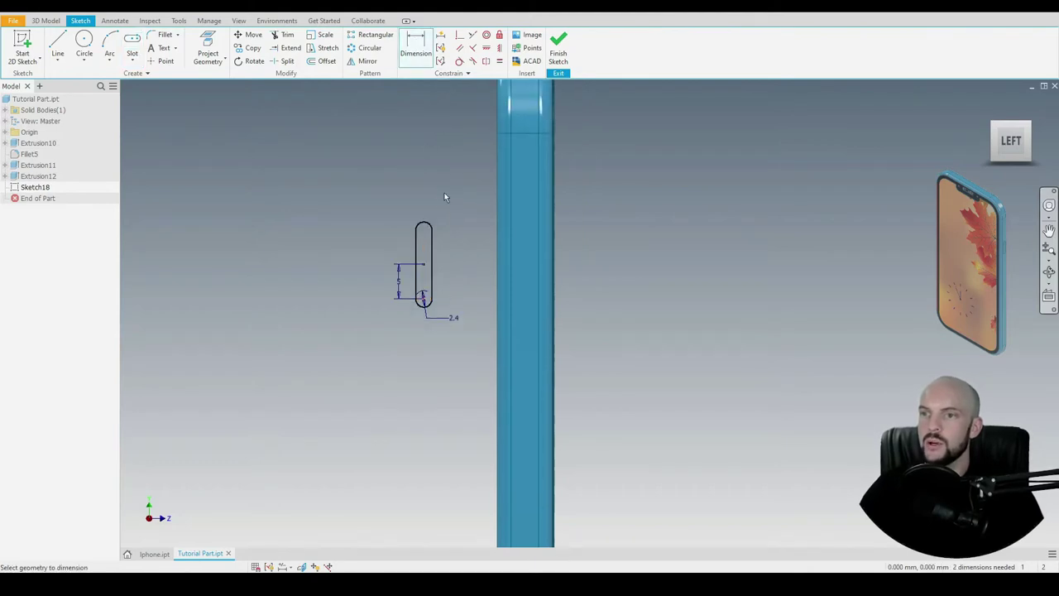
click(428, 224)
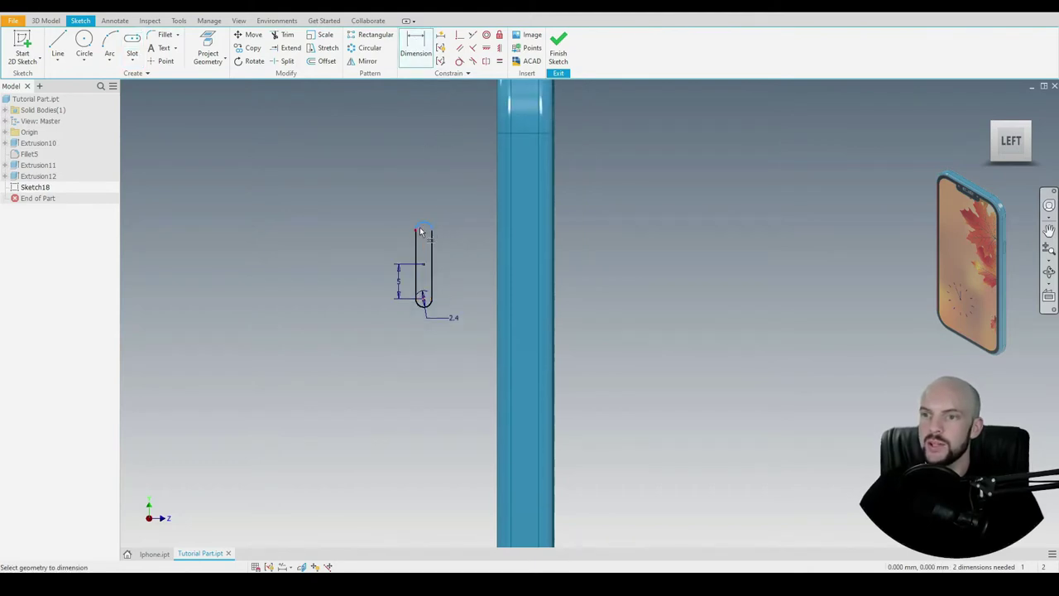
click(520, 136)
click(413, 154)
text(25)
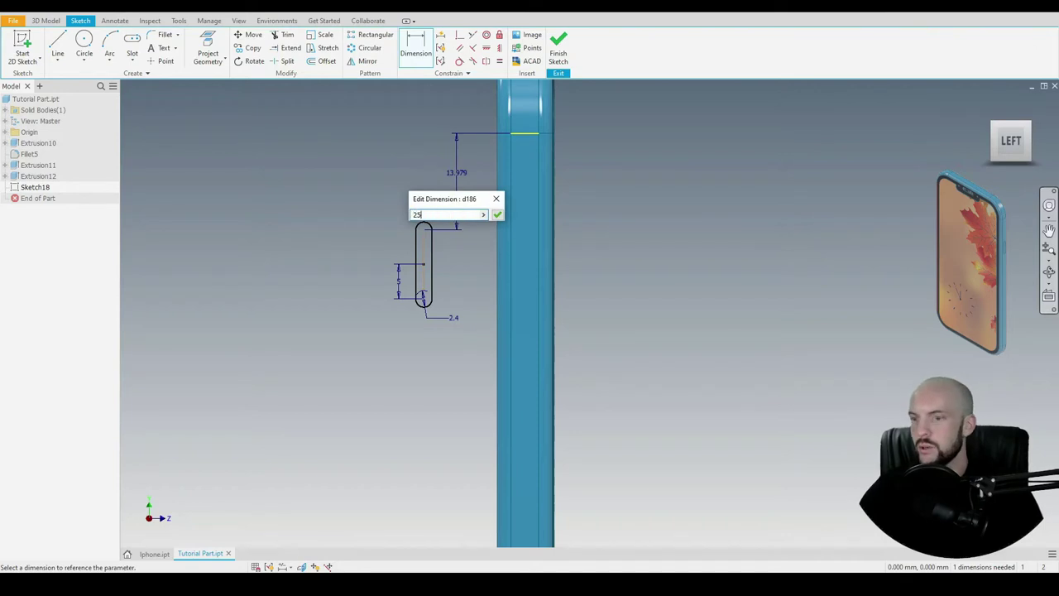
key(Return)
Step: Constrain the slot's center vertically in line with the midpoint of the side face's upper edge
click(499, 47)
click(524, 135)
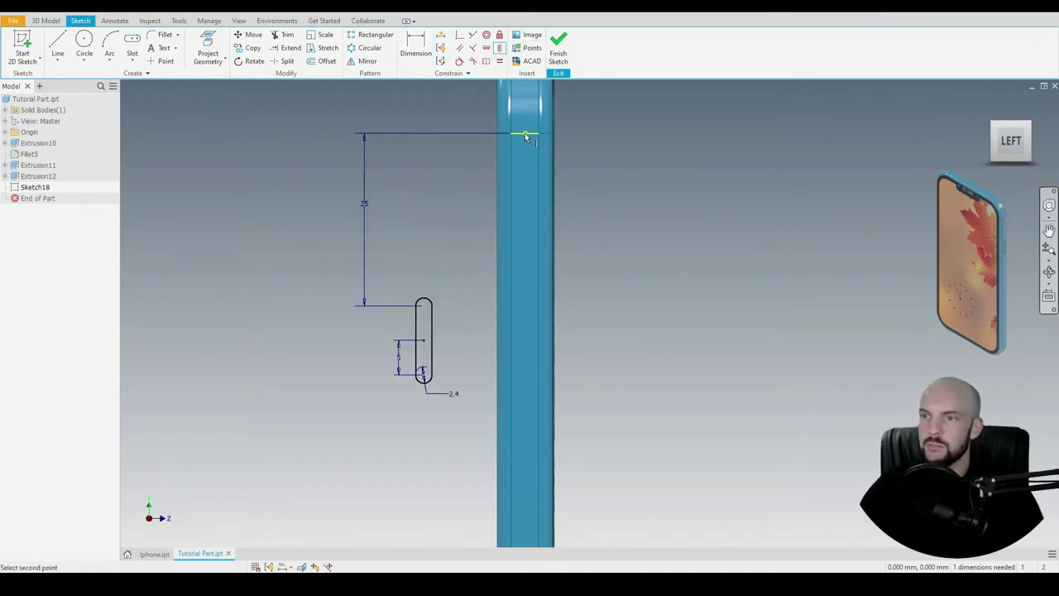
click(423, 341)
right_click(364, 193)
click(393, 195)
Step: Draw a horizontal line across the side face just below the slot and turn it into construction geometry
middle_drag(379, 204, 352, 135)
scroll(483, 307, up, 3)
middle_drag(499, 373, 472, 341)
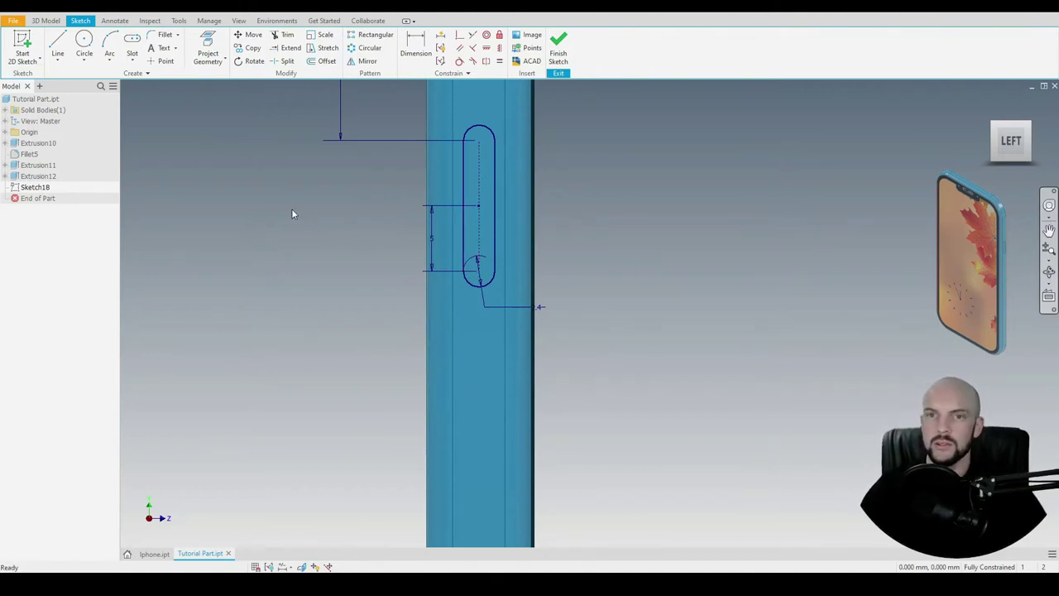
click(57, 40)
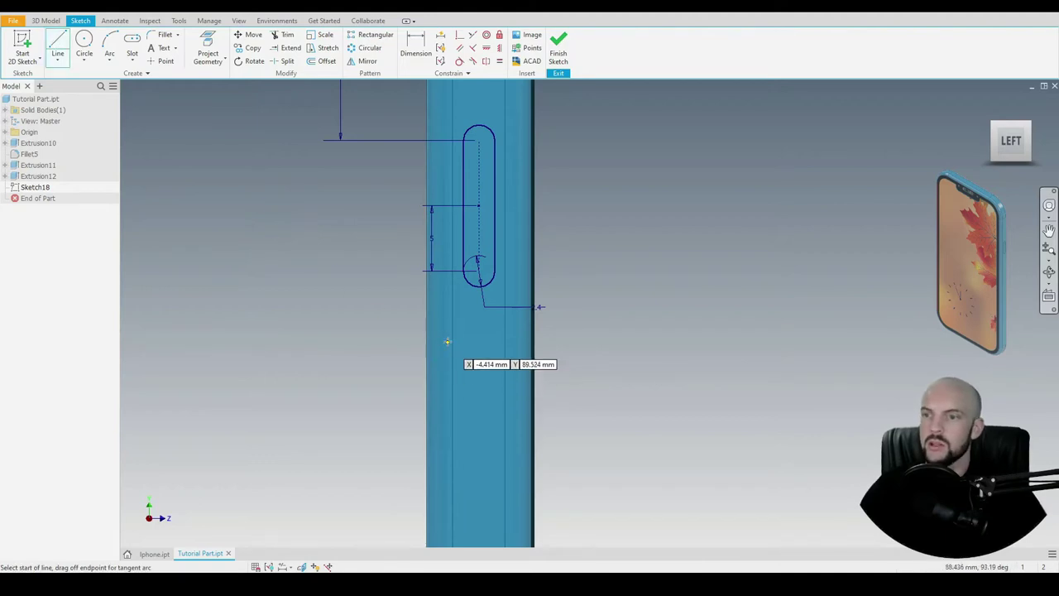
click(454, 320)
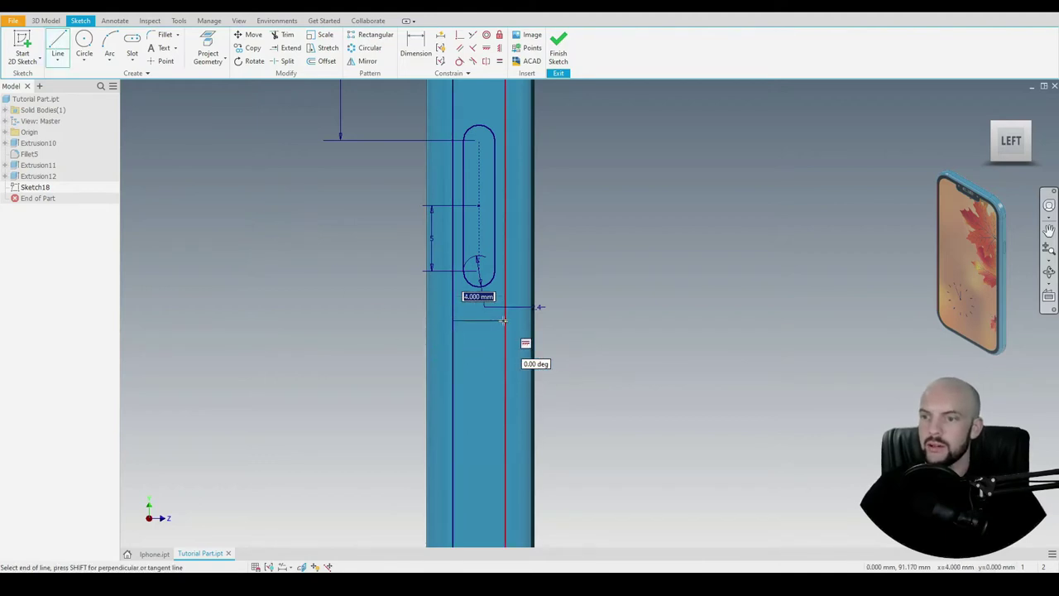
click(504, 320)
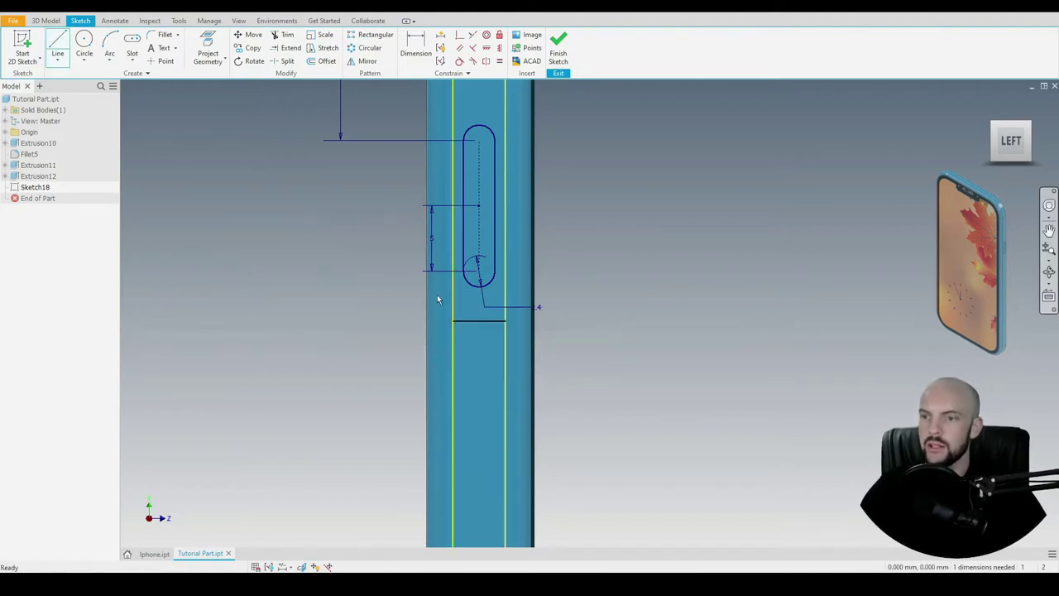
right_click(478, 320)
click(522, 320)
Step: Dimension the construction line 2 mm below the center of the slot's lower arc
click(416, 46)
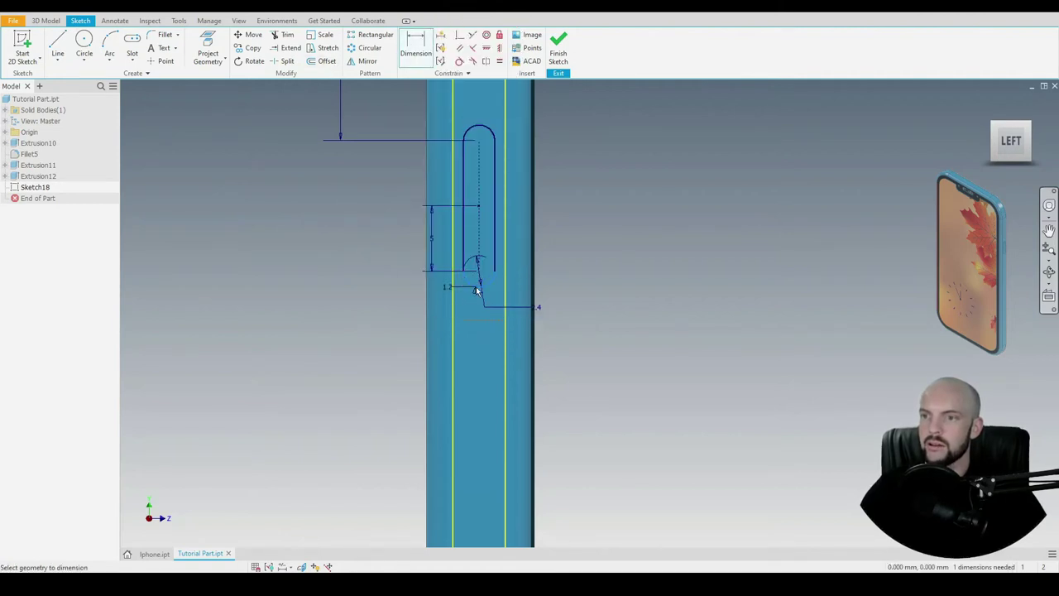
click(464, 320)
click(389, 288)
text(2)
key(Return)
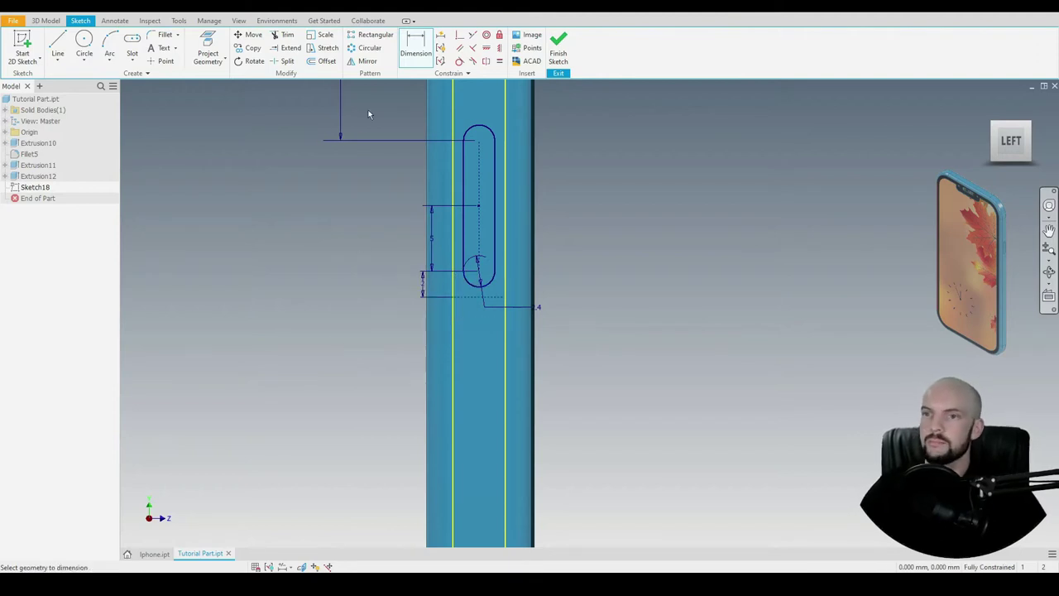
Step: Mirror the whole slot across the horizontal construction line to make a second slot below it
click(367, 61)
drag(390, 97, 519, 288)
click(197, 47)
click(452, 301)
click(181, 81)
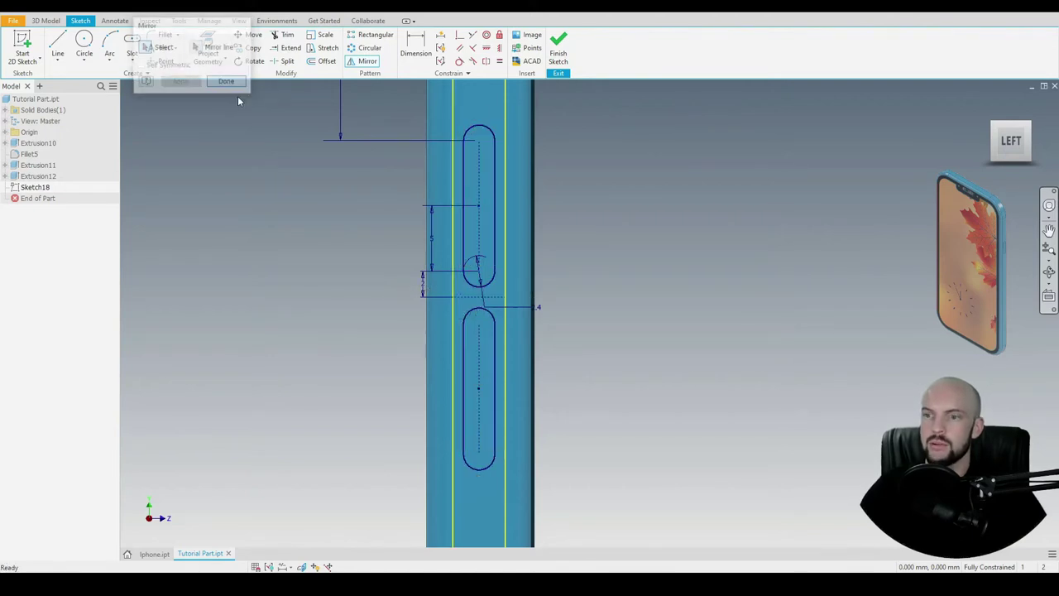
click(236, 84)
Step: Extrude both slot profiles 0.25 mm outward from the side face as joined volume buttons
scroll(290, 214, down, 2)
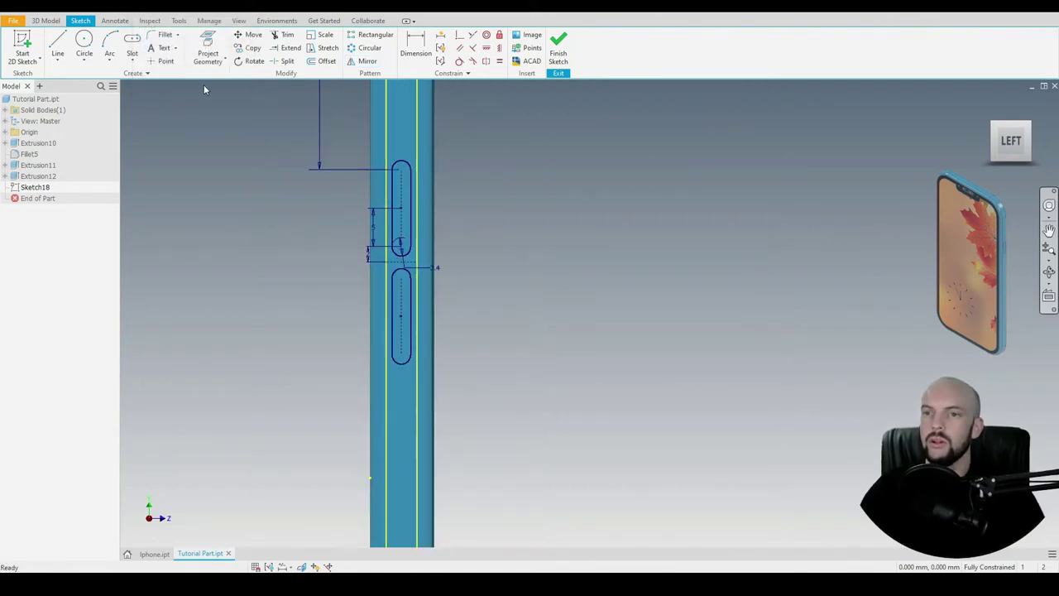
click(46, 21)
click(58, 45)
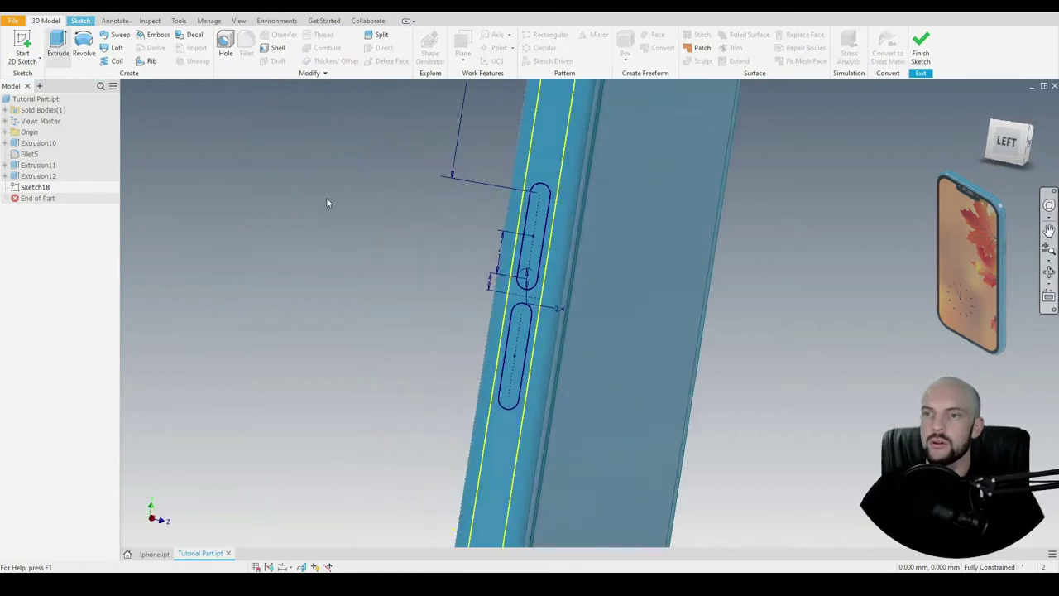
shift+middle_drag(314, 197, 371, 233)
key(e)
scroll(370, 233, down, 3)
scroll(431, 282, up, 4)
click(440, 221)
click(430, 283)
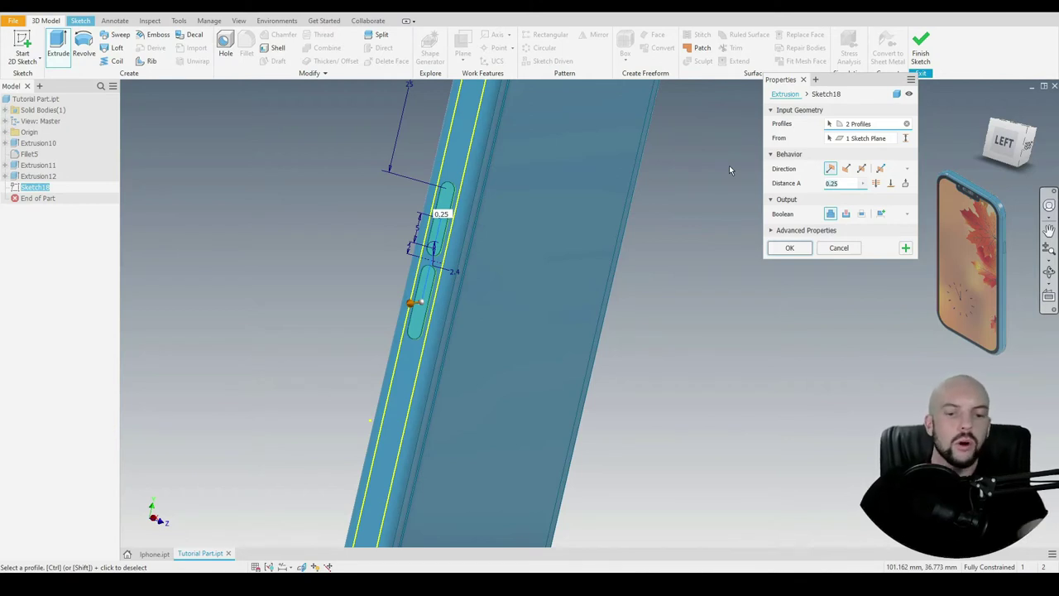
key(Return)
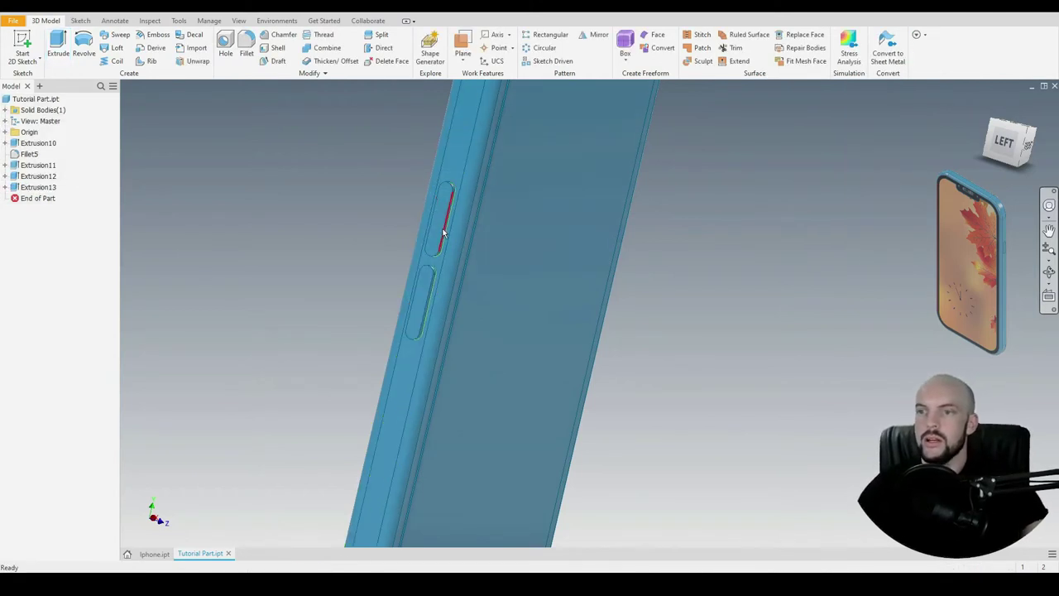
Step: Set up a 0.1 mm fillet on the base loops of both volume buttons, using loop selection
scroll(359, 151, up, 3)
click(246, 46)
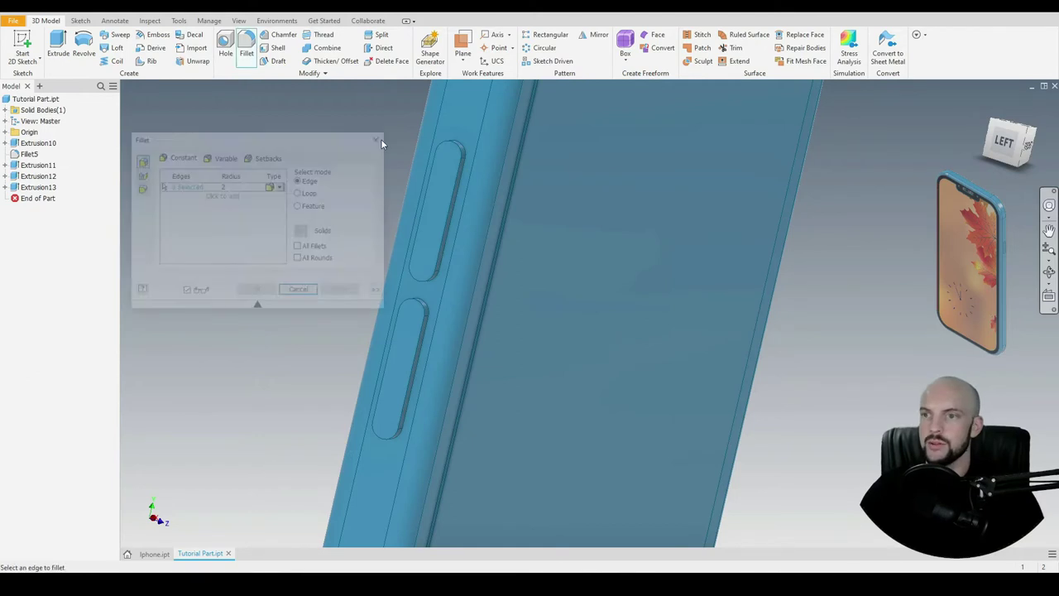
scroll(418, 132, up, 2)
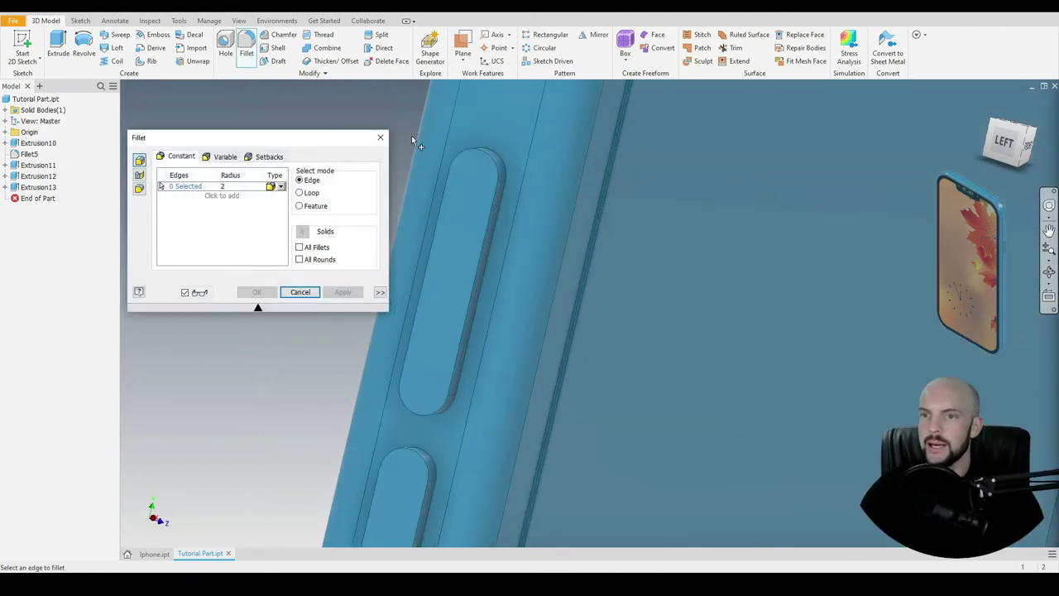
click(302, 194)
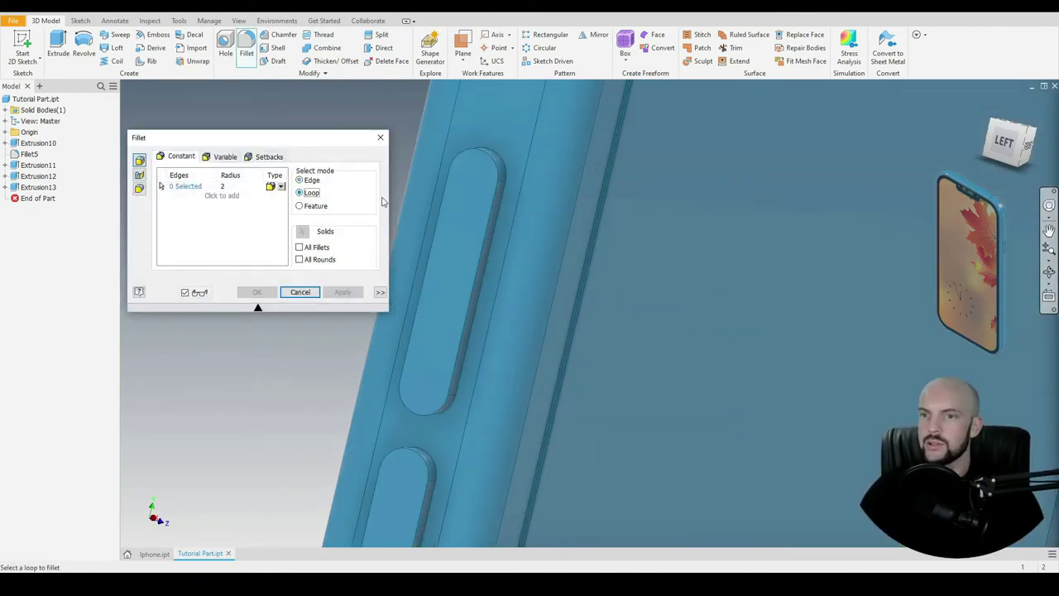
click(499, 213)
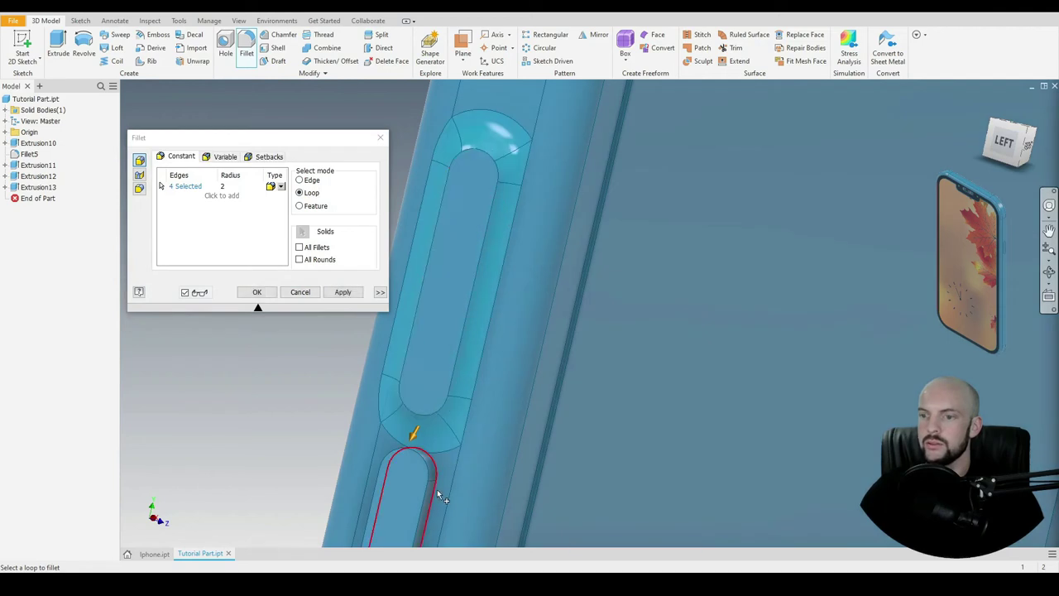
click(232, 187)
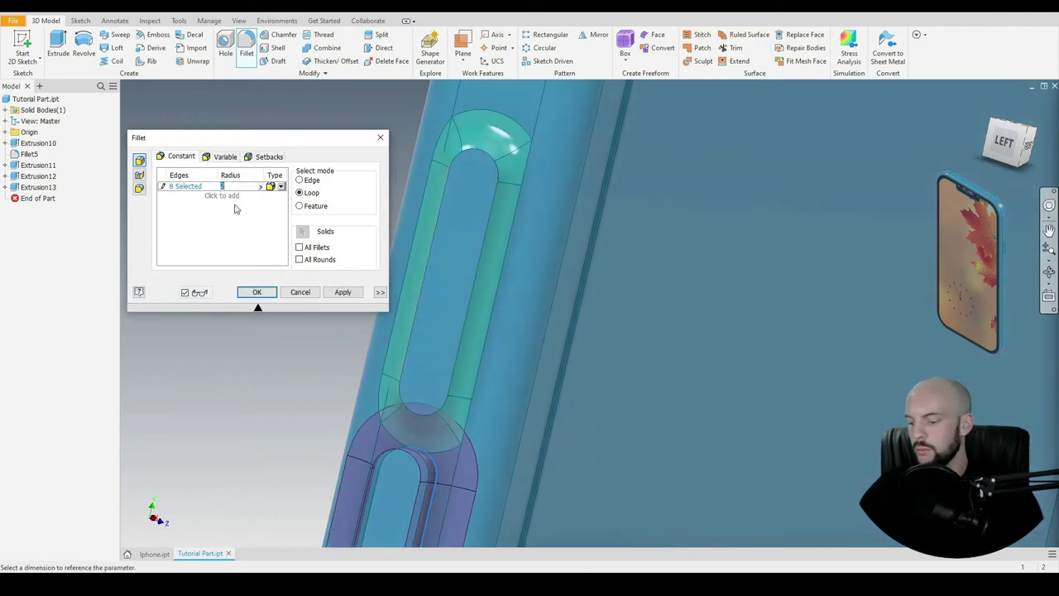
click(236, 209)
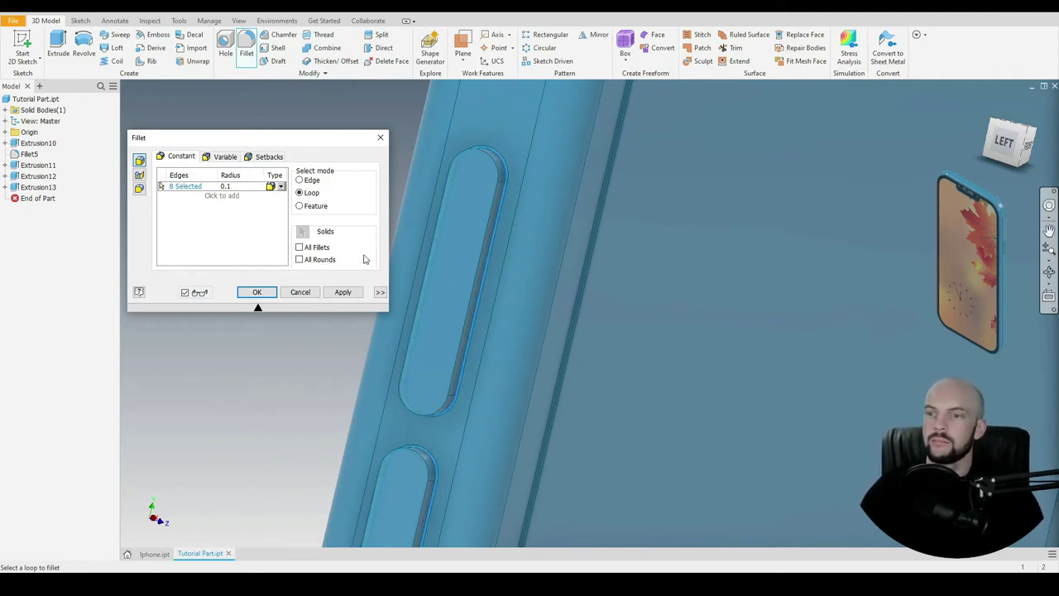
Step: Add a second fillet set of 0.4 mm on the outer edges of both buttons and create the fillets
click(223, 196)
click(483, 245)
click(227, 195)
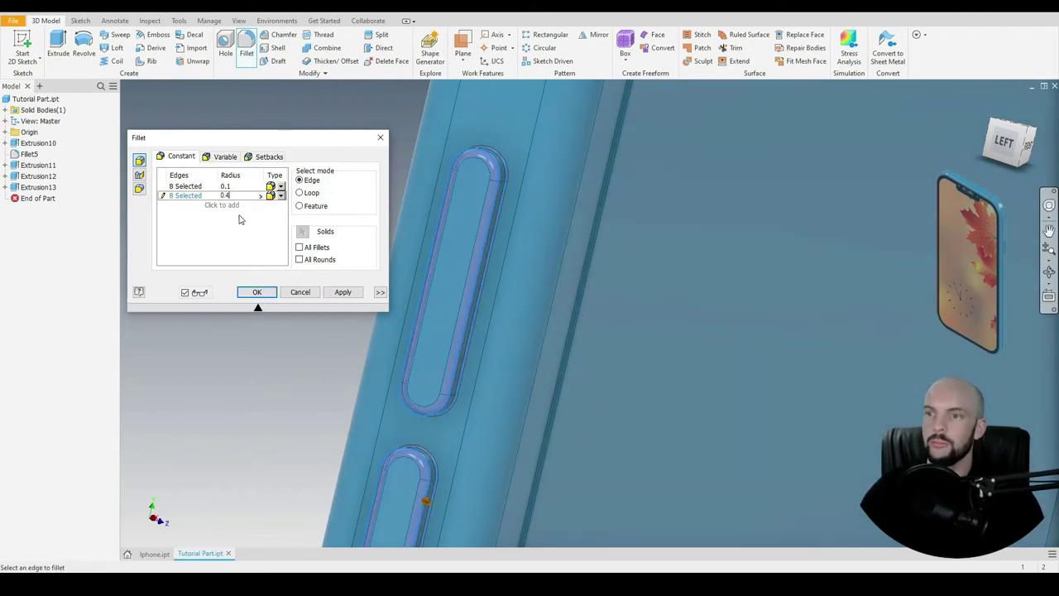
click(256, 292)
Step: Start a new sketch on the flat face along the phone's right side
shift+middle_drag(286, 180, 263, 239)
scroll(228, 201, up, 5)
scroll(263, 240, down, 3)
shift+middle_drag(362, 255, 472, 249)
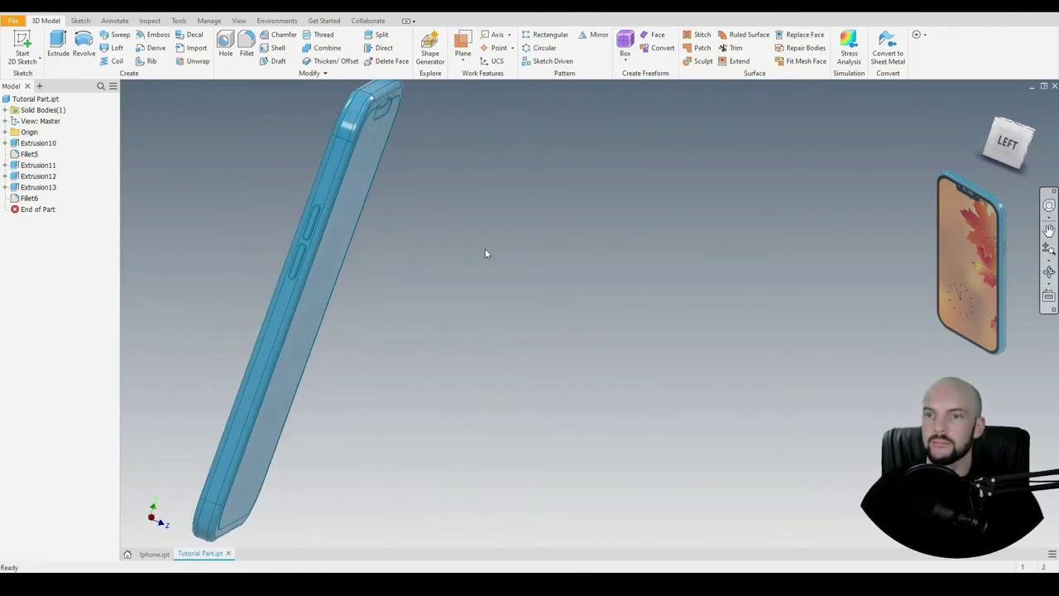
click(985, 105)
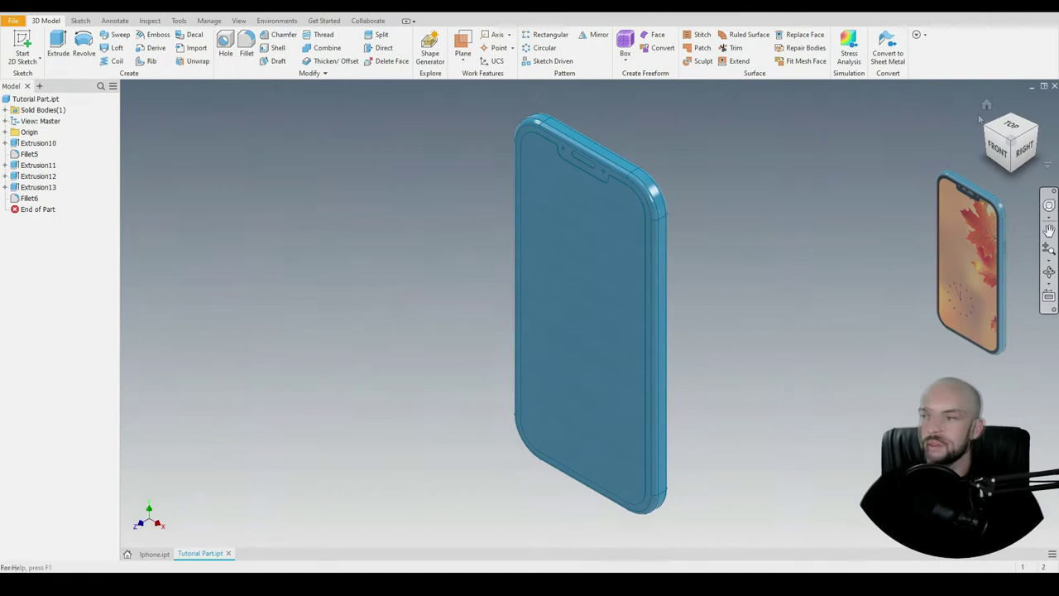
shift+middle_drag(748, 270, 511, 232)
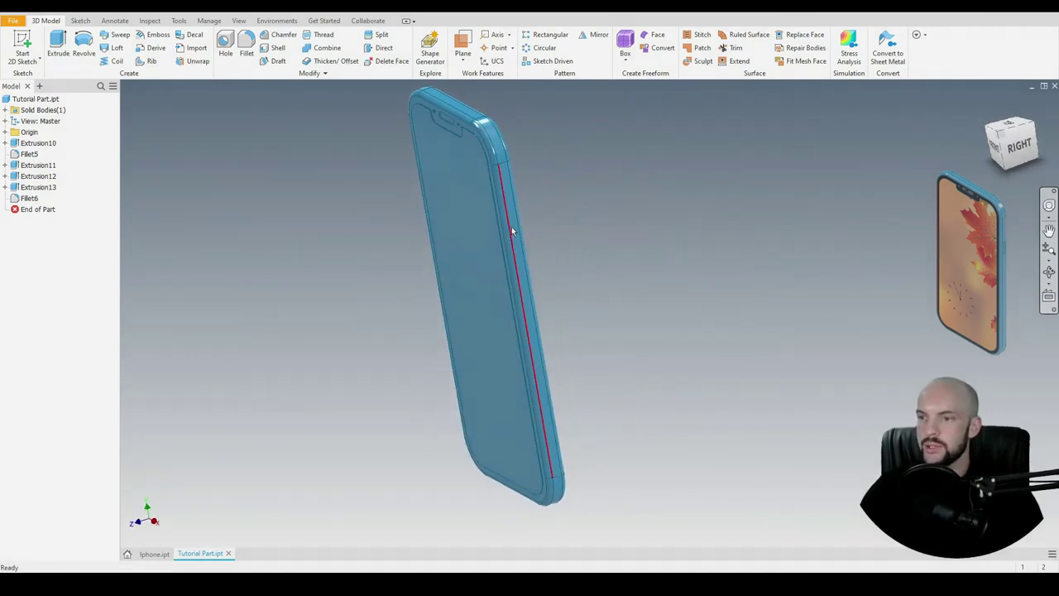
scroll(514, 235, up, 4)
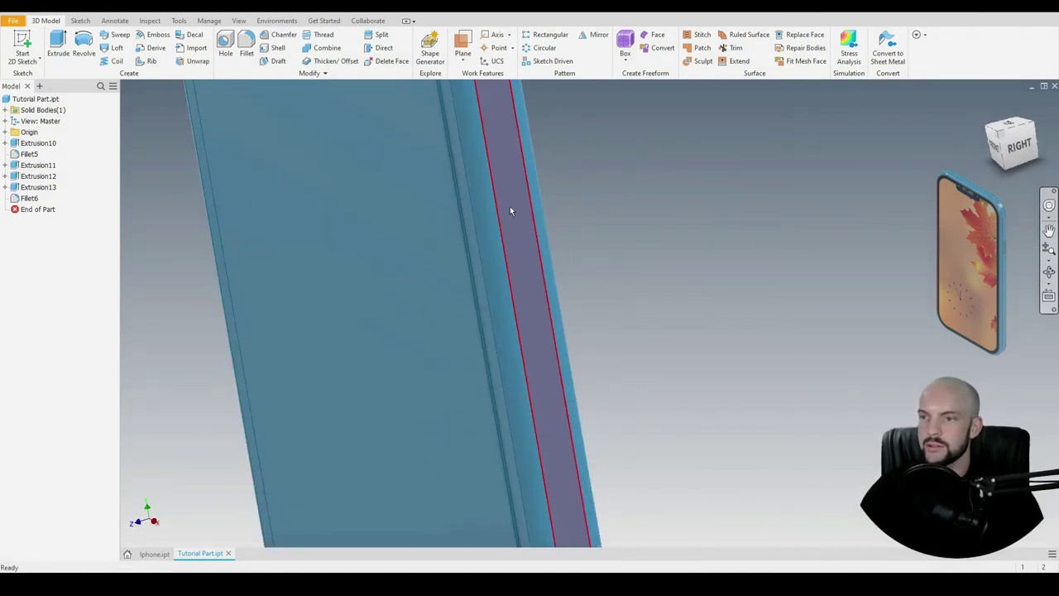
click(511, 212)
click(589, 198)
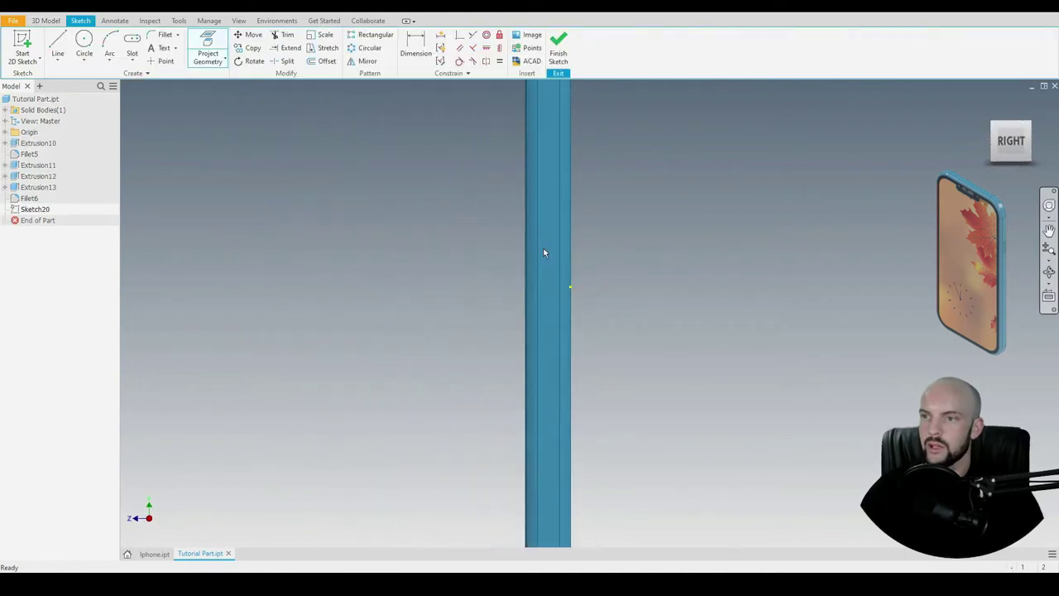
mouse_move(544, 252)
shift+middle_down()
mouse_move(505, 173)
mouse_move(701, 173)
mouse_move(543, 165)
shift+middle_up()
scroll(397, 158, up, 3)
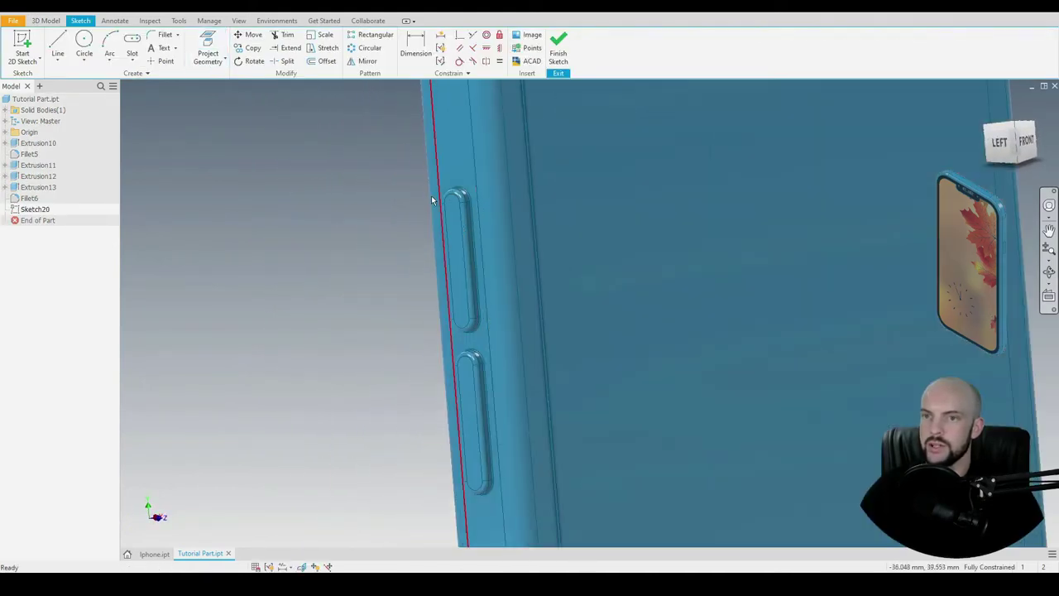
Step: Project the outline of the upper volume button into the sketch on the phone's right side face
scroll(445, 204, up, 4)
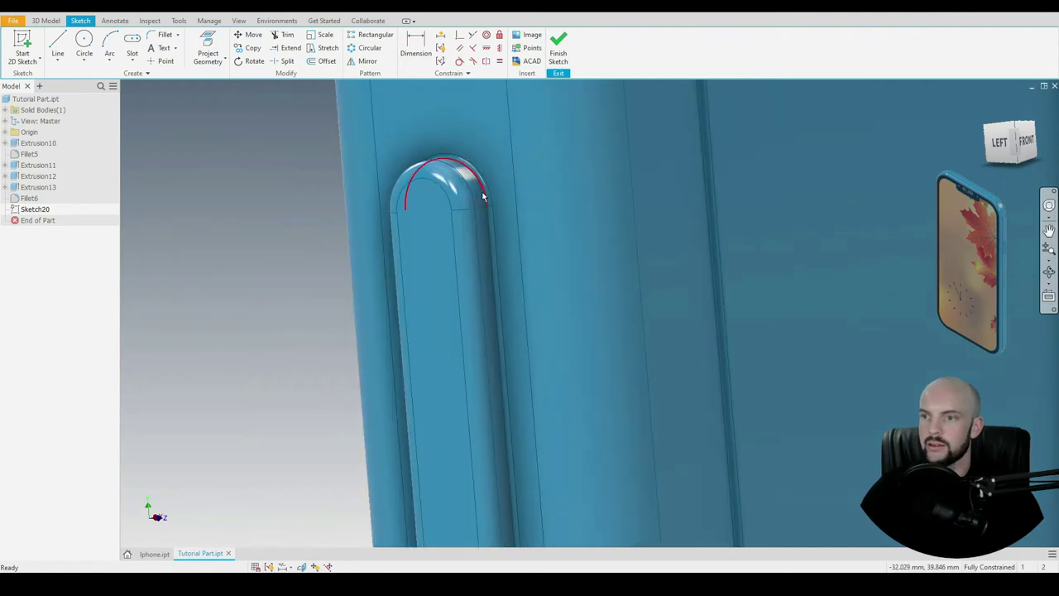
shift+middle_drag(467, 222, 550, 211)
click(399, 238)
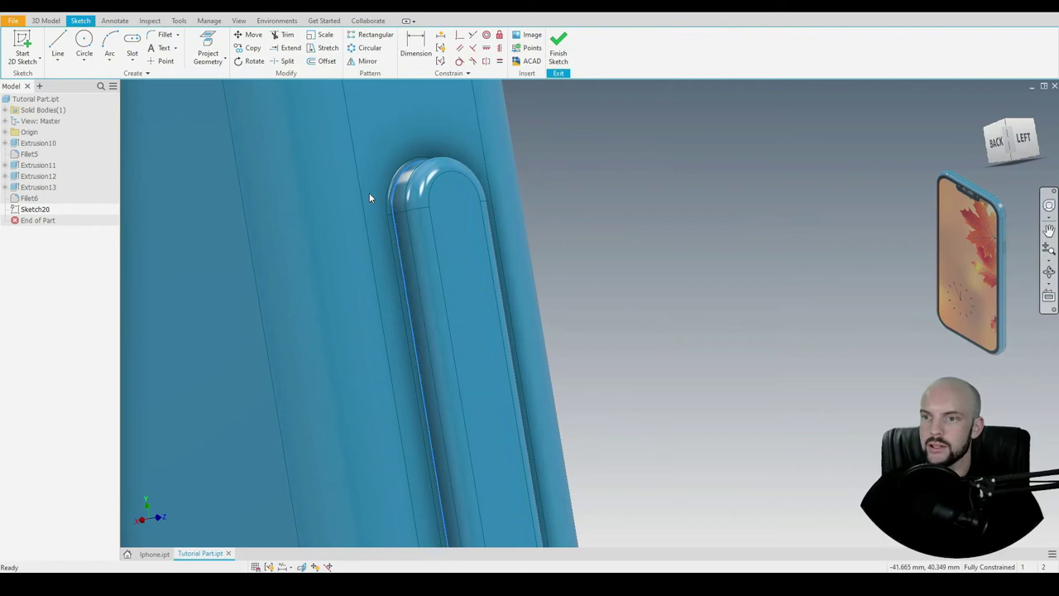
scroll(369, 192, down, 3)
scroll(447, 364, up, 5)
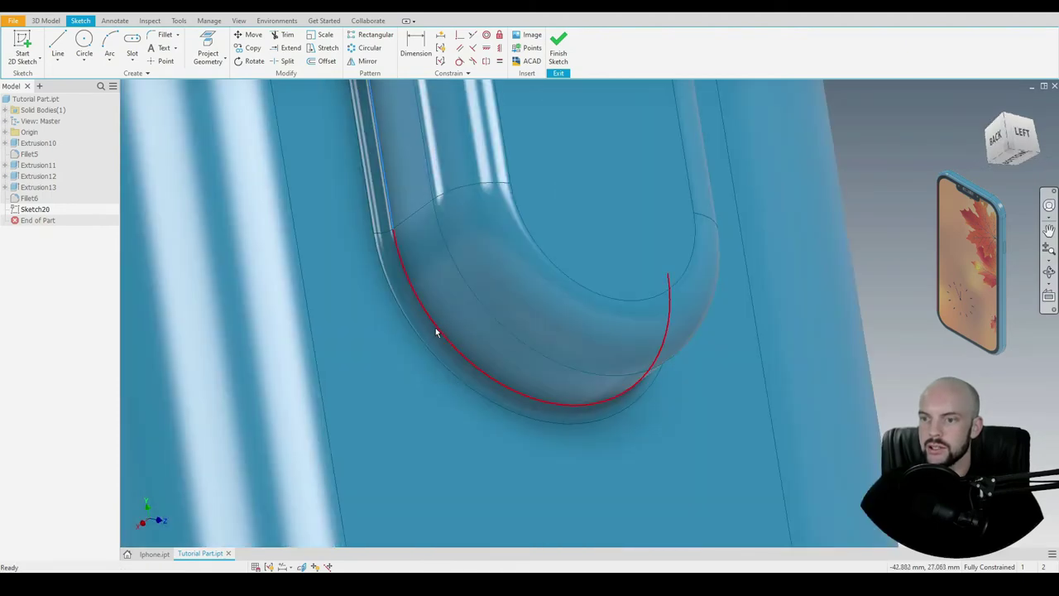
scroll(435, 333, down, 5)
shift+middle_drag(477, 298, 556, 326)
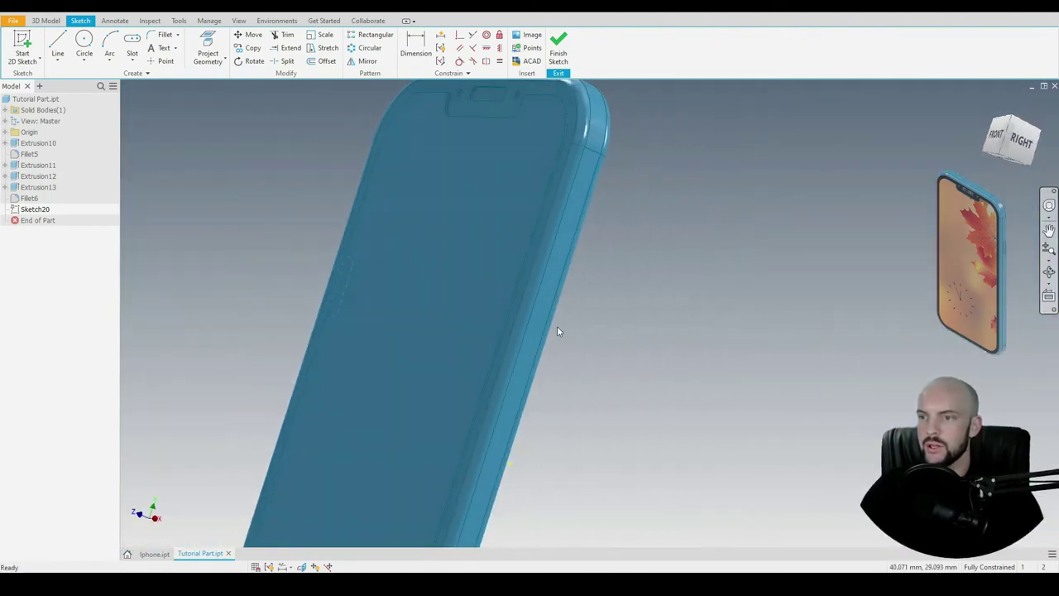
click(210, 47)
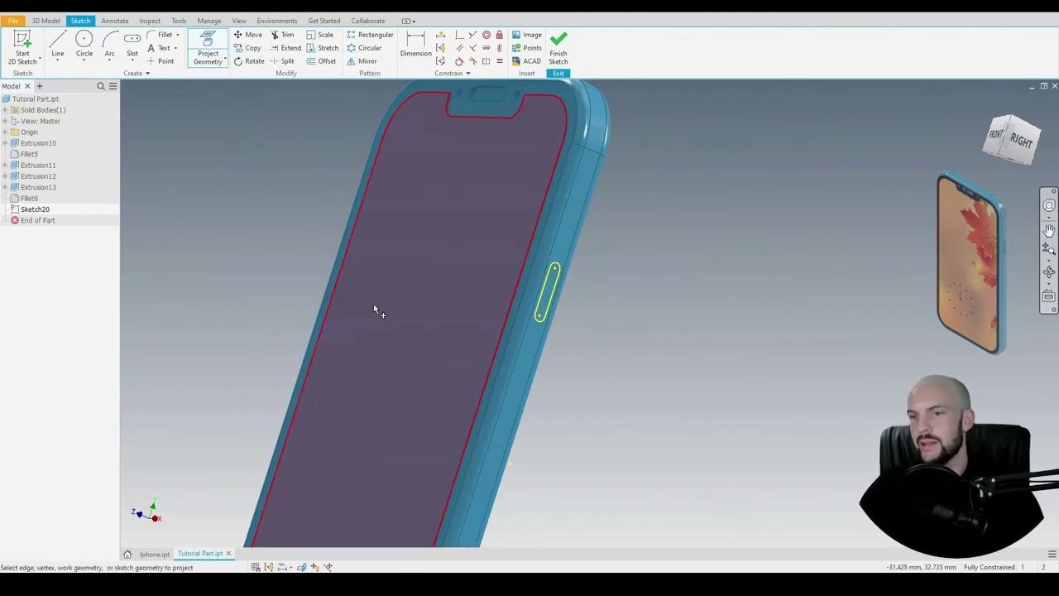
key(Escape)
Step: Extrude the projected slot profile outward from the right side face as a joined side button
click(45, 21)
click(58, 46)
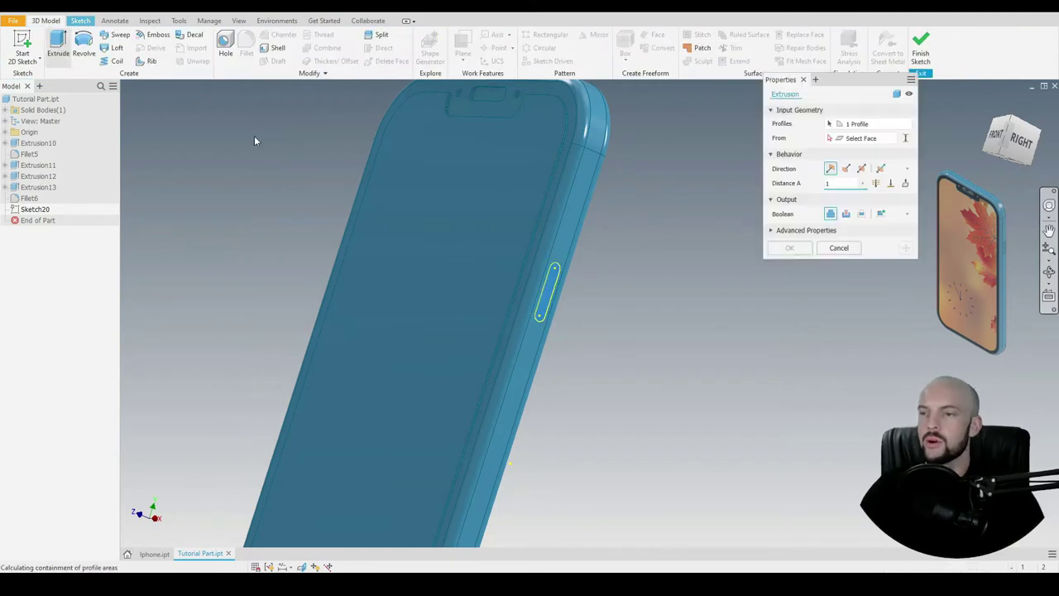
click(790, 247)
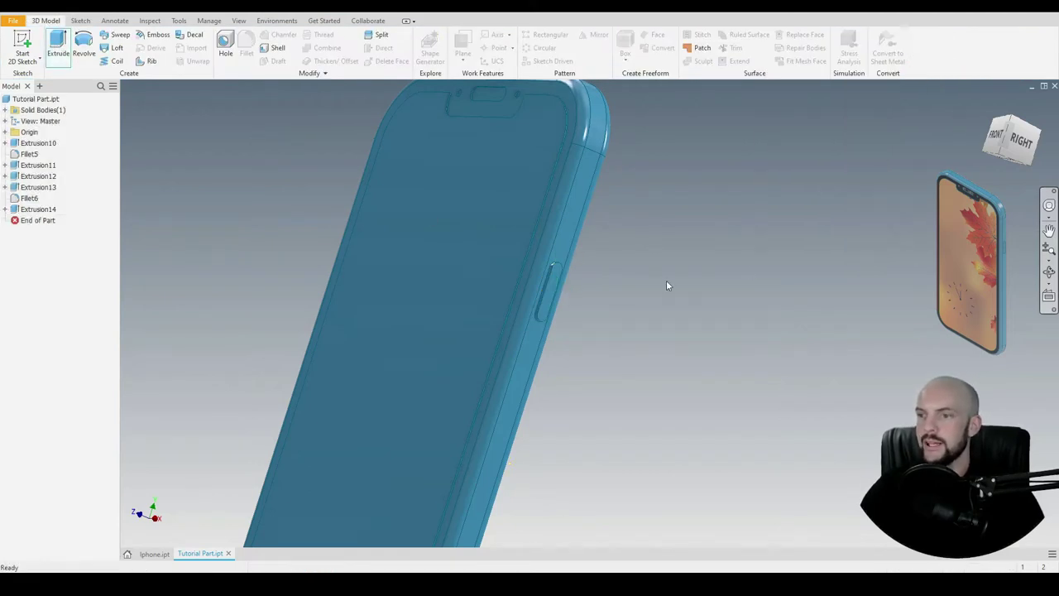
Step: Fillet the new side button with 0.4 mm on its outer edges and 0.1 mm on its base edges
click(246, 47)
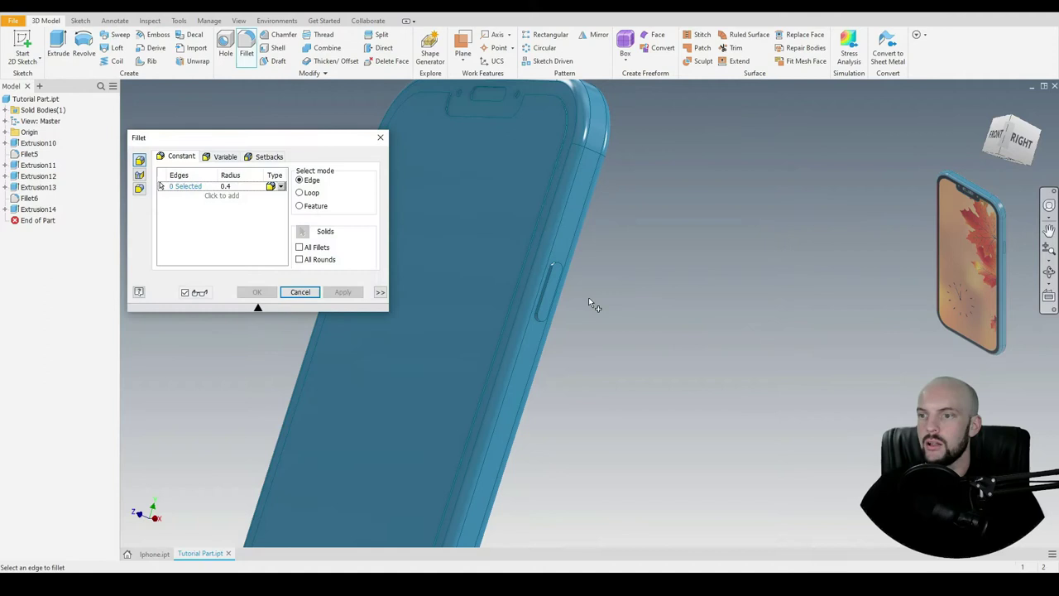
scroll(546, 285, up, 3)
click(515, 261)
click(234, 202)
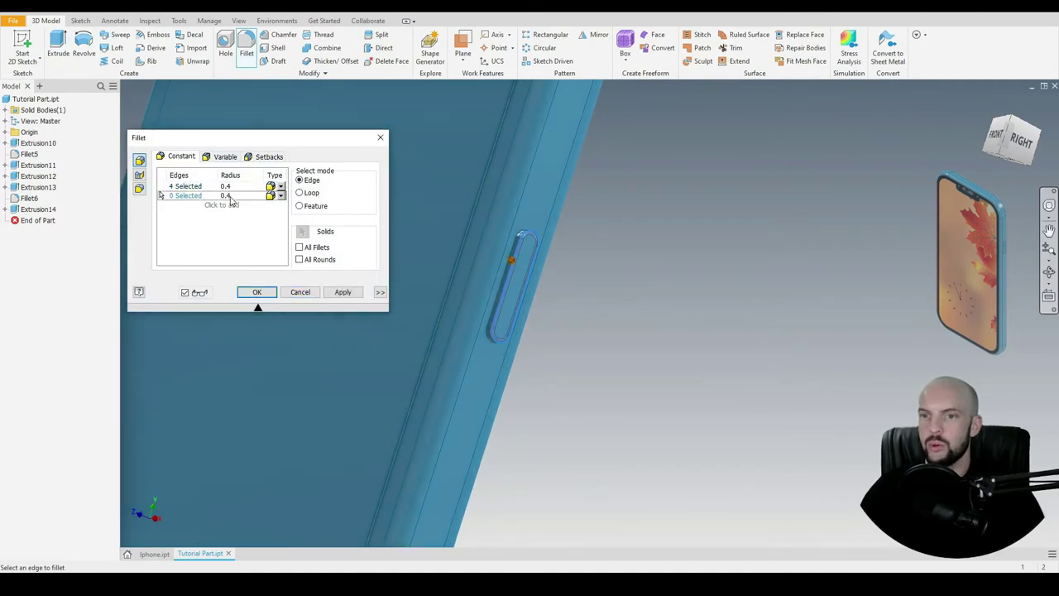
scroll(528, 256, up, 3)
click(536, 260)
click(227, 196)
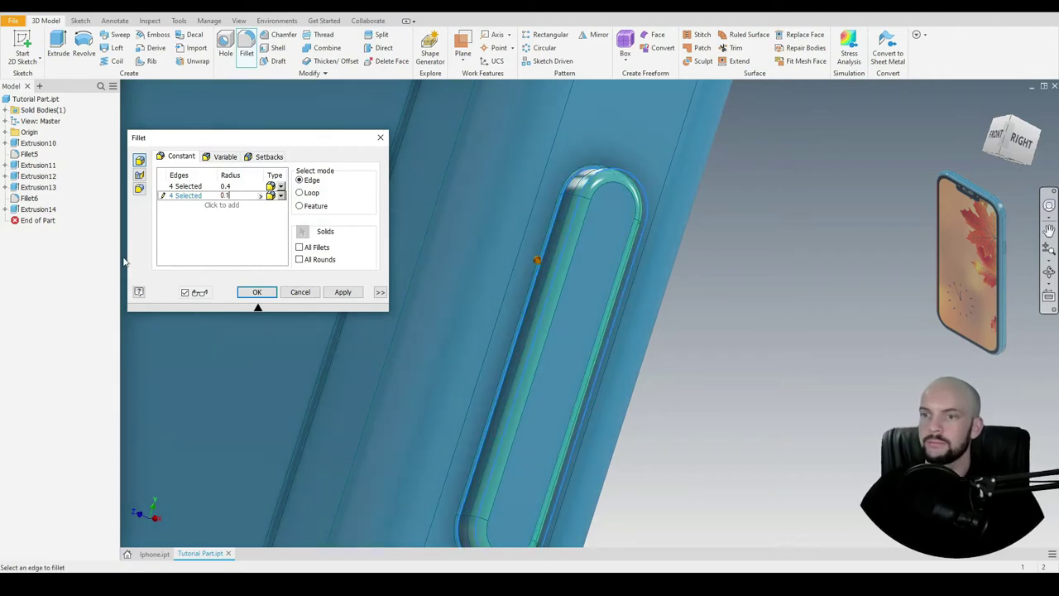
click(256, 292)
scroll(528, 172, down, 5)
mouse_move(692, 272)
shift+middle_down()
mouse_move(671, 265)
mouse_move(816, 267)
mouse_move(690, 273)
shift+middle_up()
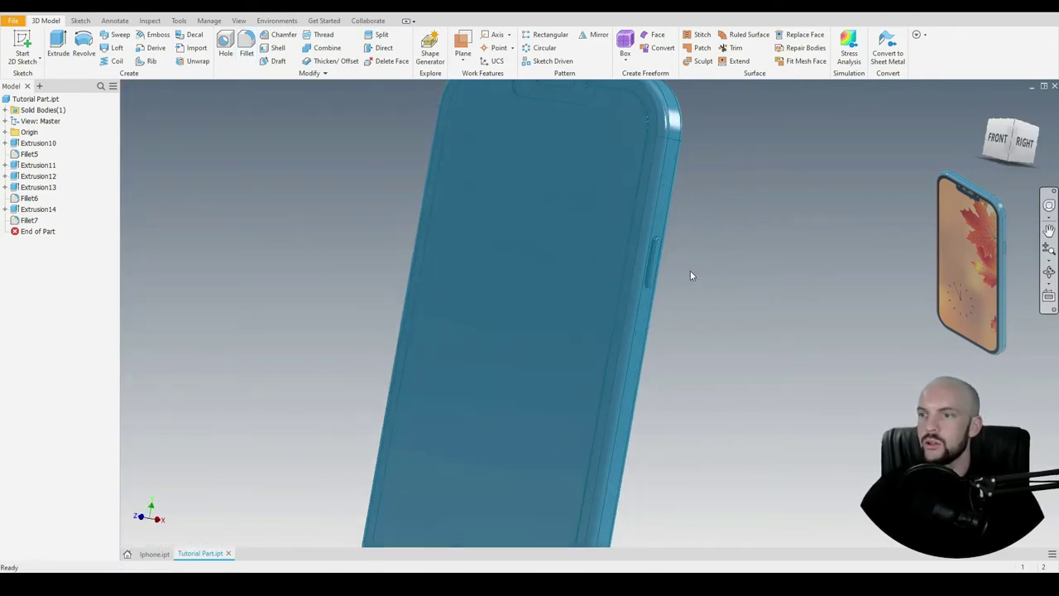
scroll(690, 273, down, 3)
click(985, 104)
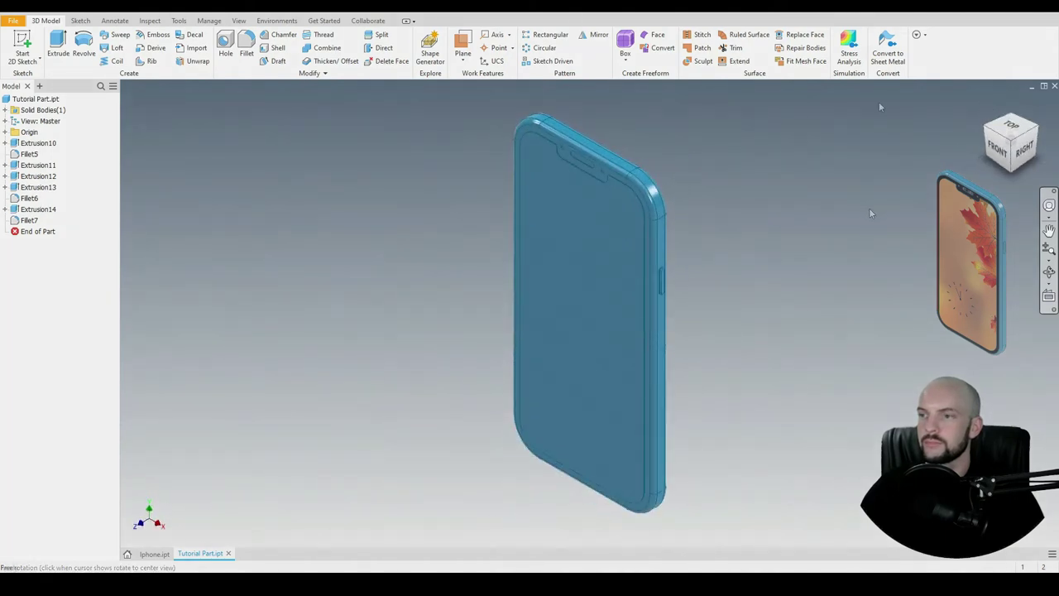
Step: Start a new sketch on the flat face at the phone's bottom end
shift+middle_drag(707, 363, 770, 293)
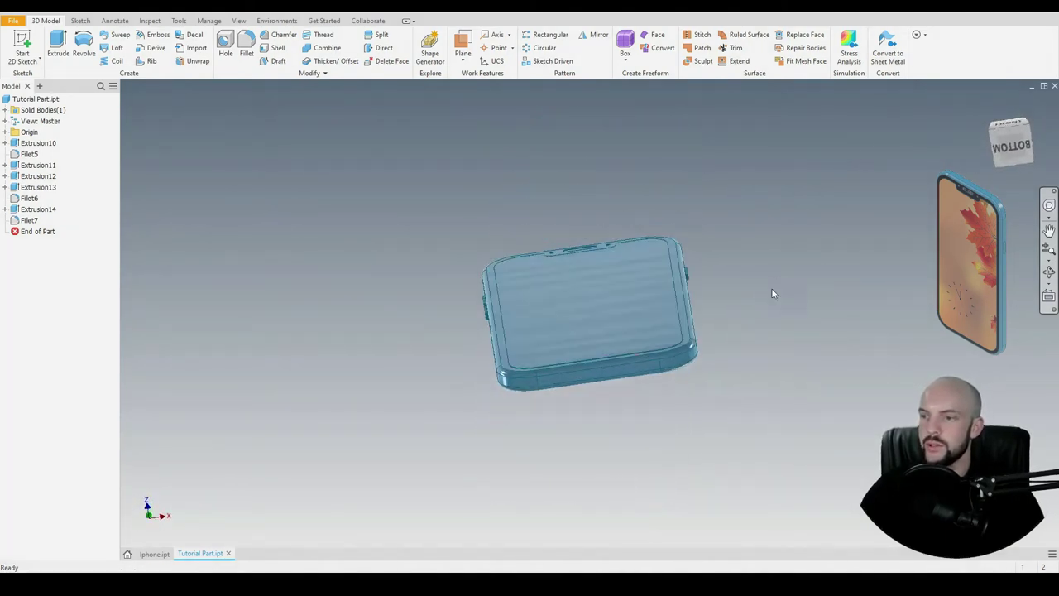
scroll(602, 372, up, 3)
click(602, 372)
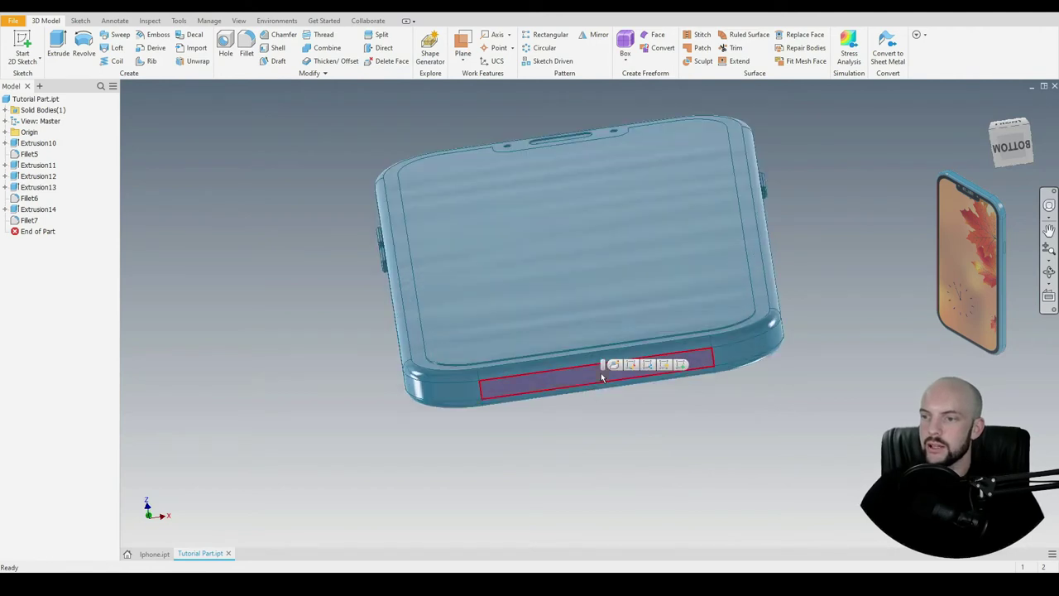
click(678, 365)
scroll(594, 289, up, 5)
scroll(592, 290, down, 2)
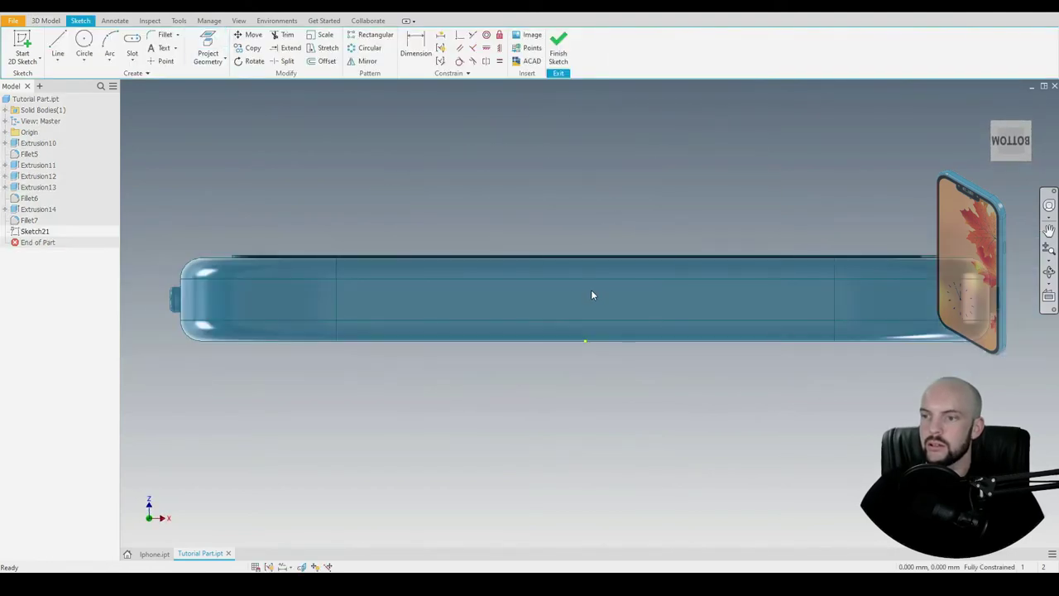
Step: Draw a horizontal line between the midpoints of the bottom face's short edges and make it construction geometry
click(58, 43)
click(336, 298)
click(834, 298)
key(Escape)
right_click(650, 299)
click(695, 282)
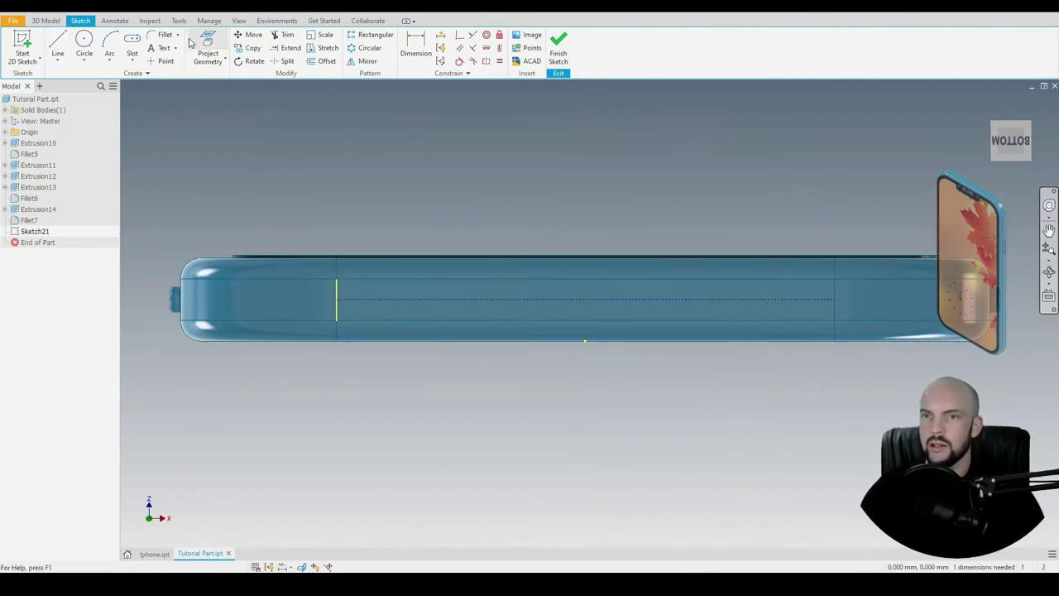
Step: Sketch a center-point slot at the construction line's midpoint, 4 mm from center to arc center and 2.8 mm wide
click(585, 298)
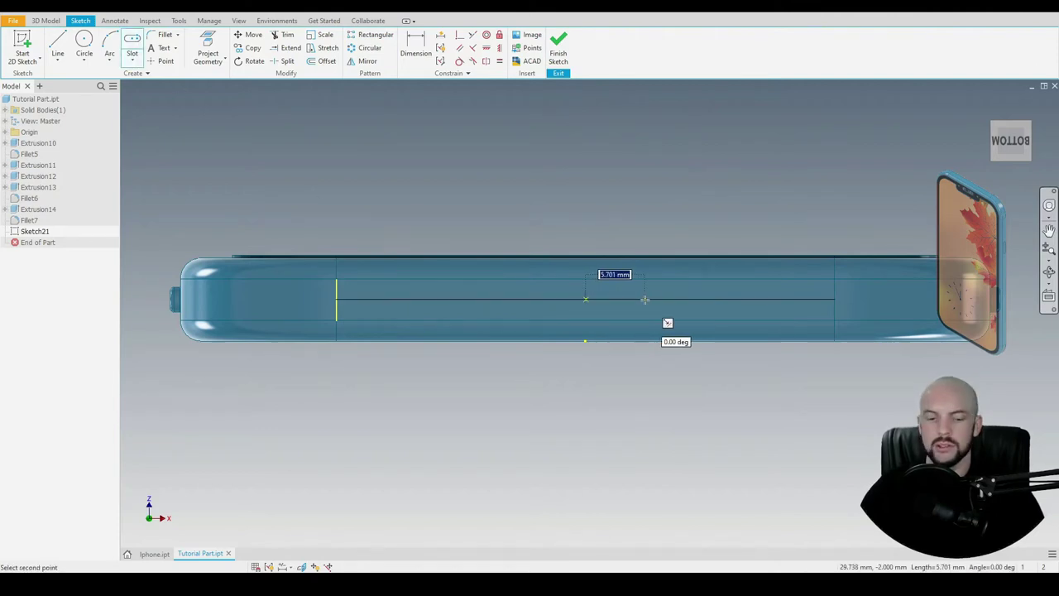
text(4)
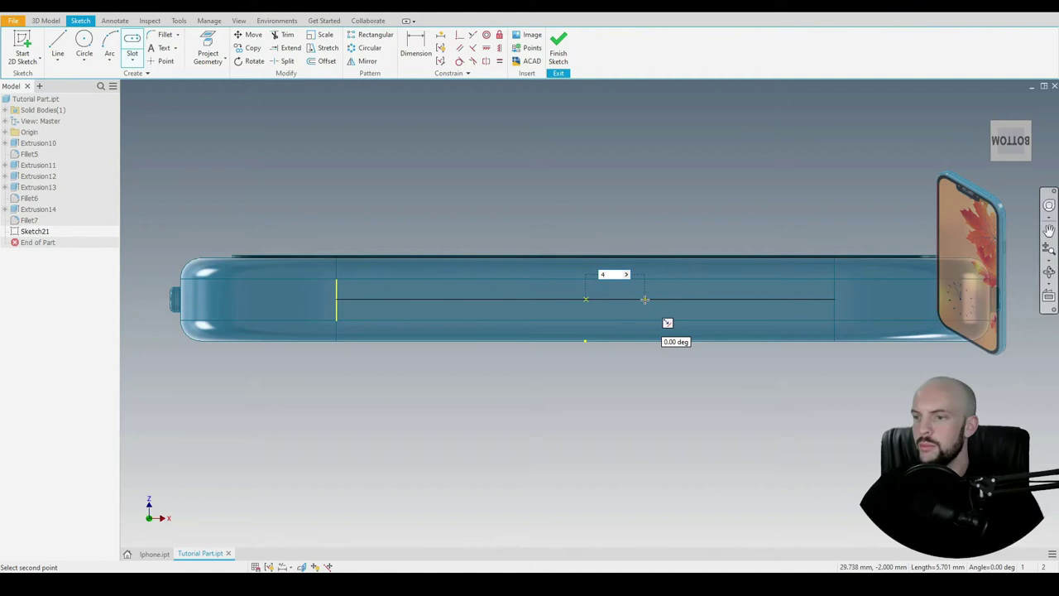
key(Return)
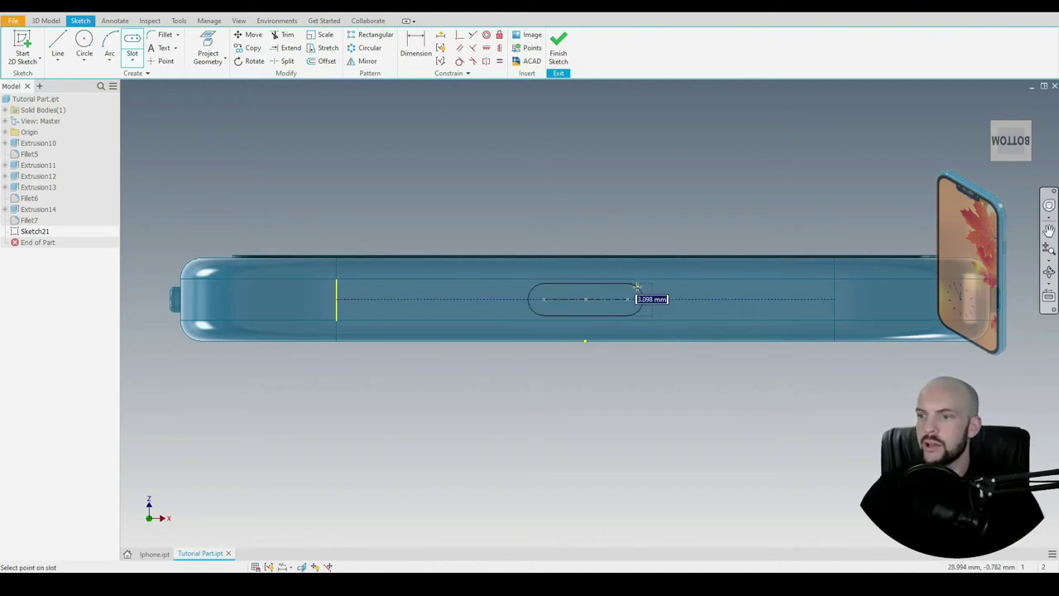
text(2.8)
key(Return)
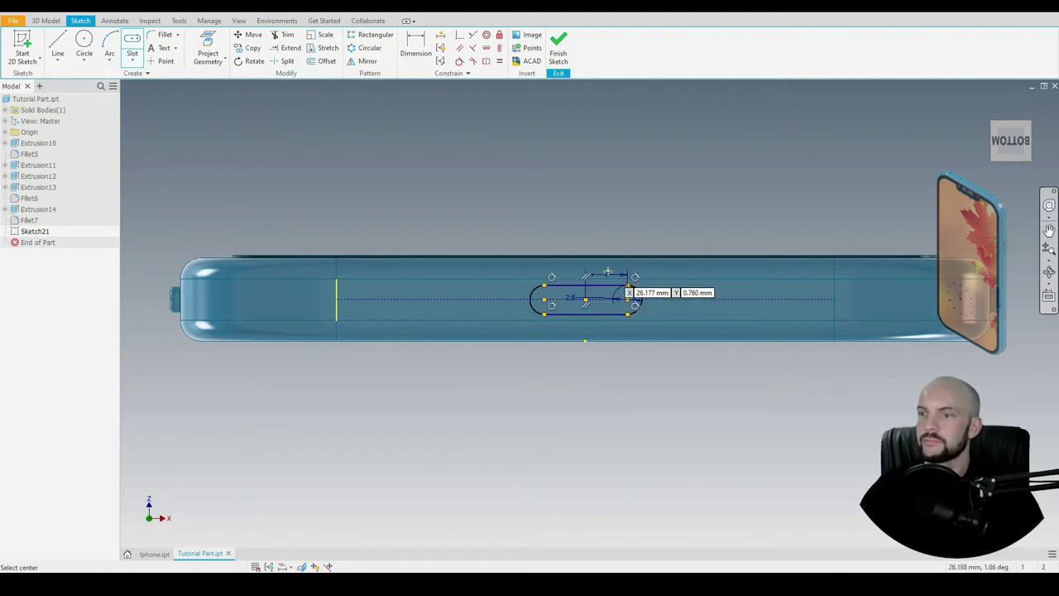
key(Escape)
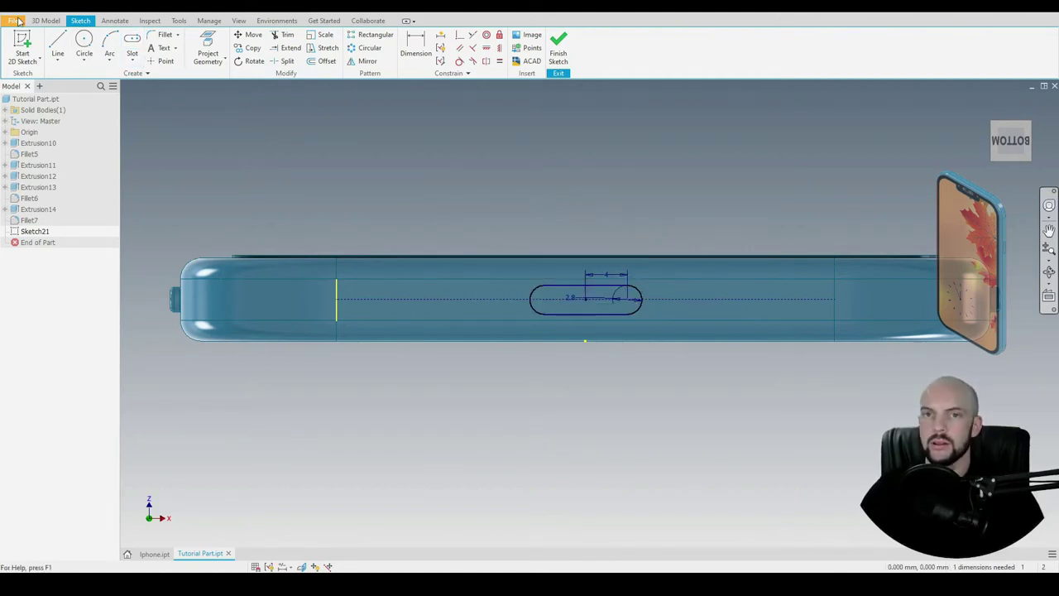
Step: Extrude the slot inward as a cut to form the charging port in the bottom face
click(45, 20)
click(57, 46)
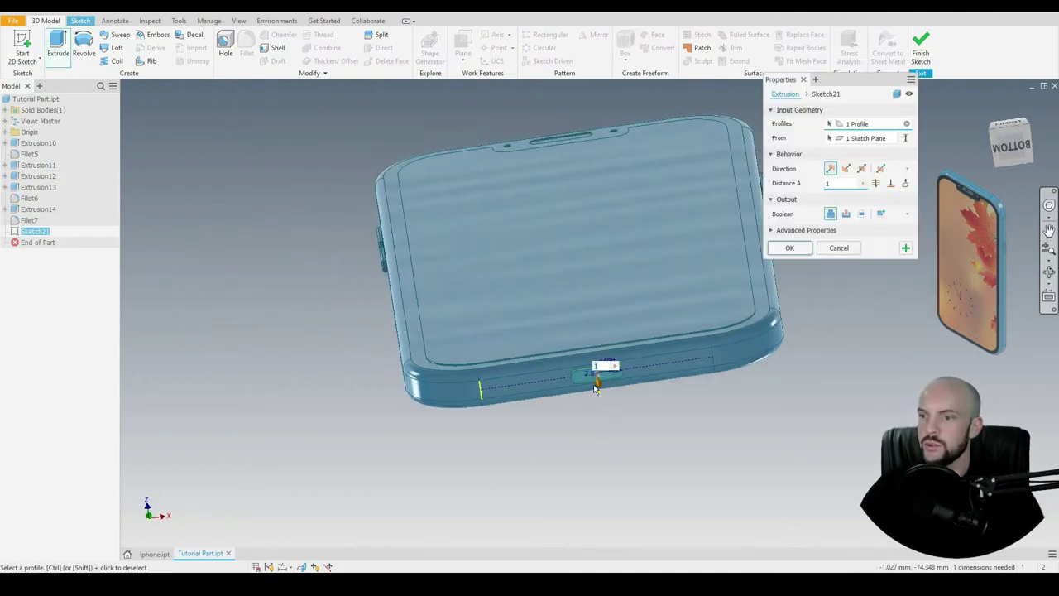
click(845, 213)
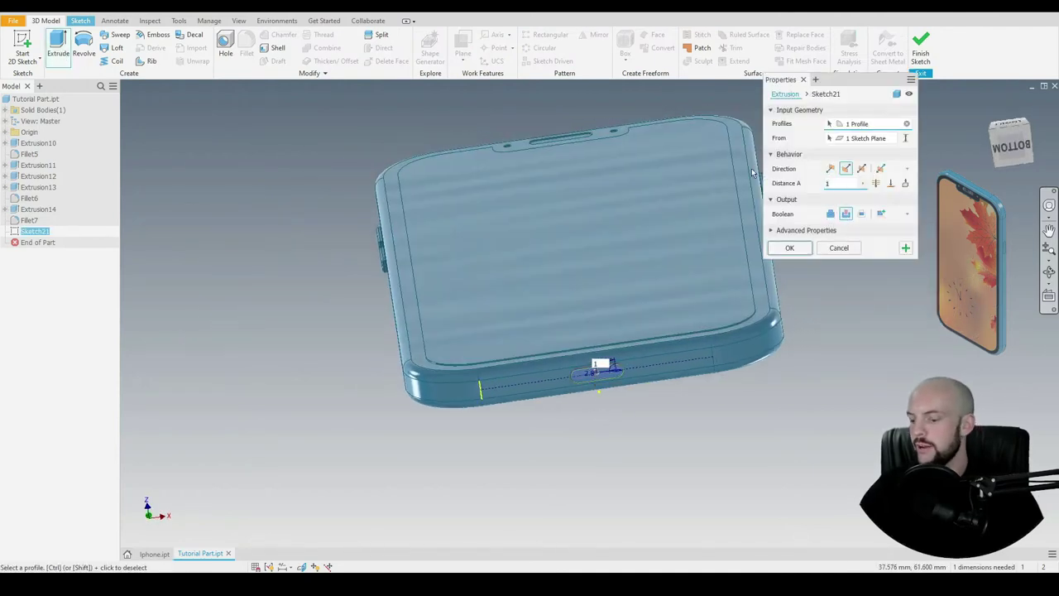
key(Return)
scroll(596, 389, up, 5)
shift+middle_drag(612, 367, 623, 391)
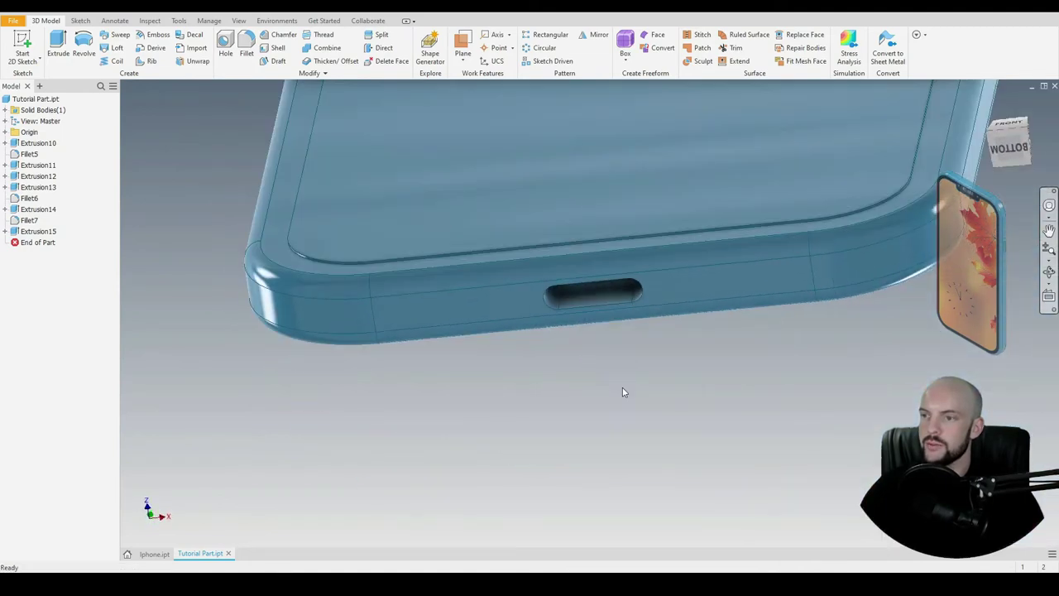
Step: Start another sketch on the bottom face and draw a horizontal construction line through its middle, from edge to edge
click(688, 291)
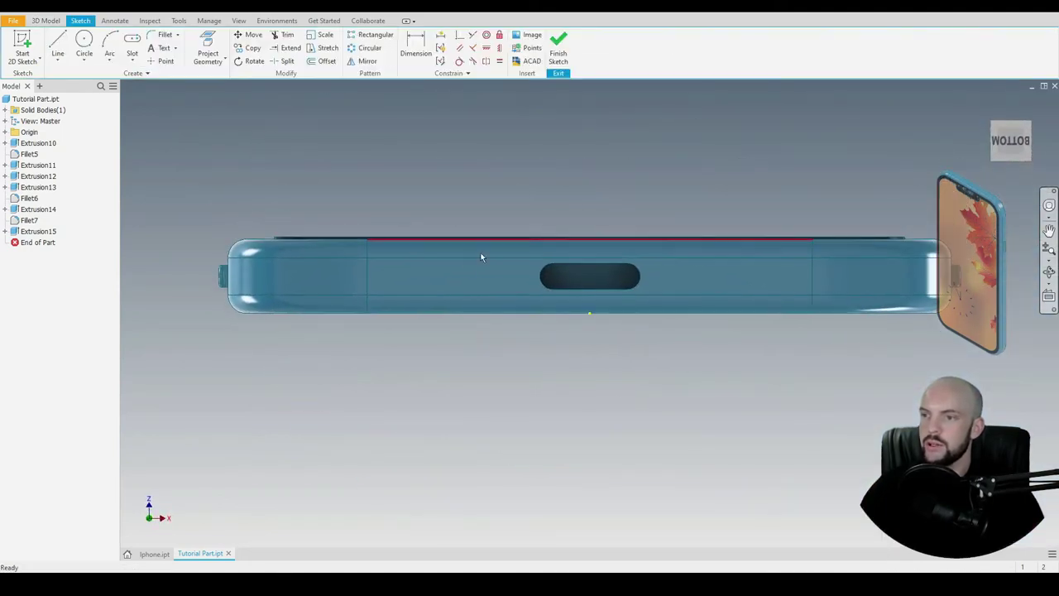
scroll(503, 257, up, 3)
click(58, 46)
click(246, 321)
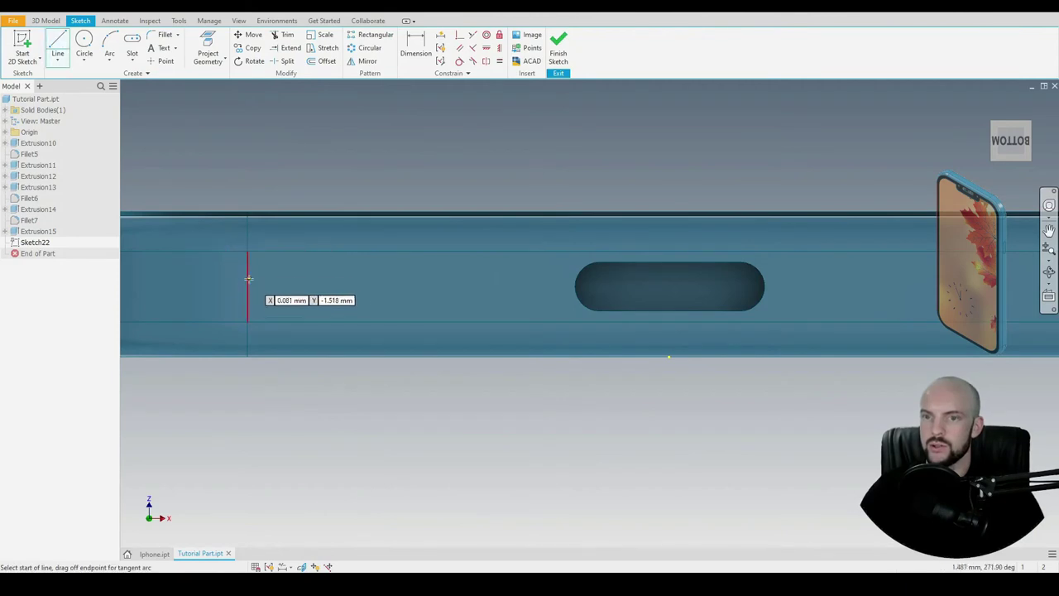
scroll(225, 227, down, 3)
click(737, 262)
right_click(497, 122)
click(538, 121)
right_click(371, 257)
click(372, 262)
right_click(369, 262)
click(396, 262)
scroll(321, 212, up, 3)
Step: Sketch a 1 mm diameter circle on the construction line, just left of the charging port
click(85, 45)
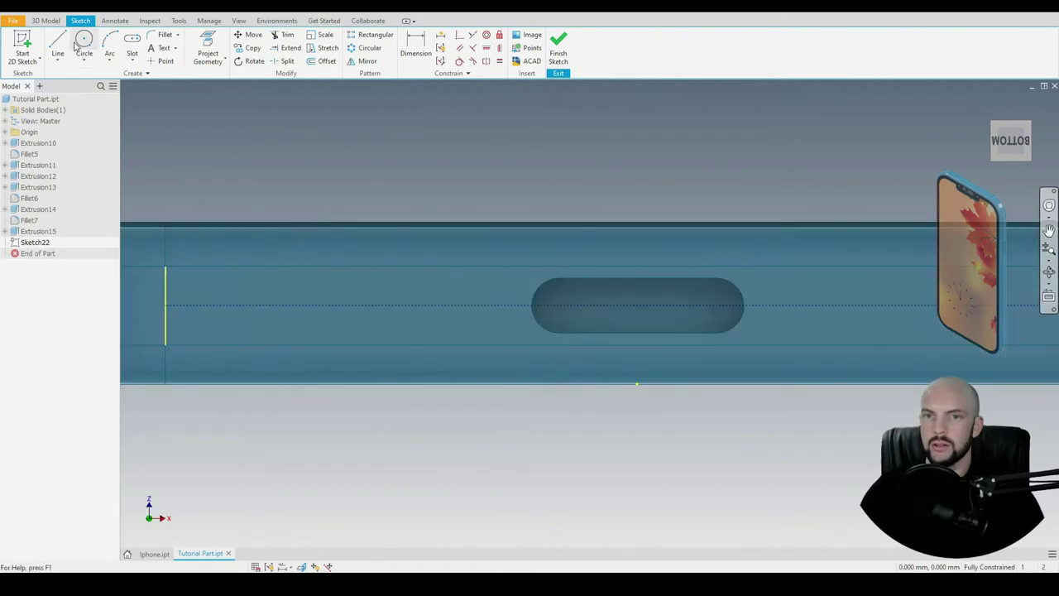
click(481, 306)
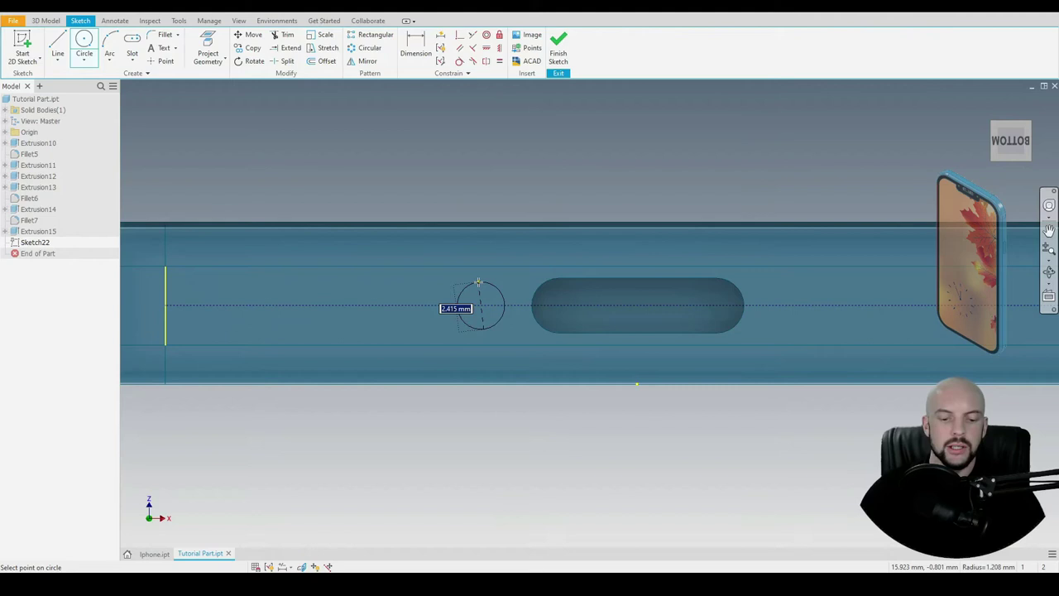
text(1)
key(Return)
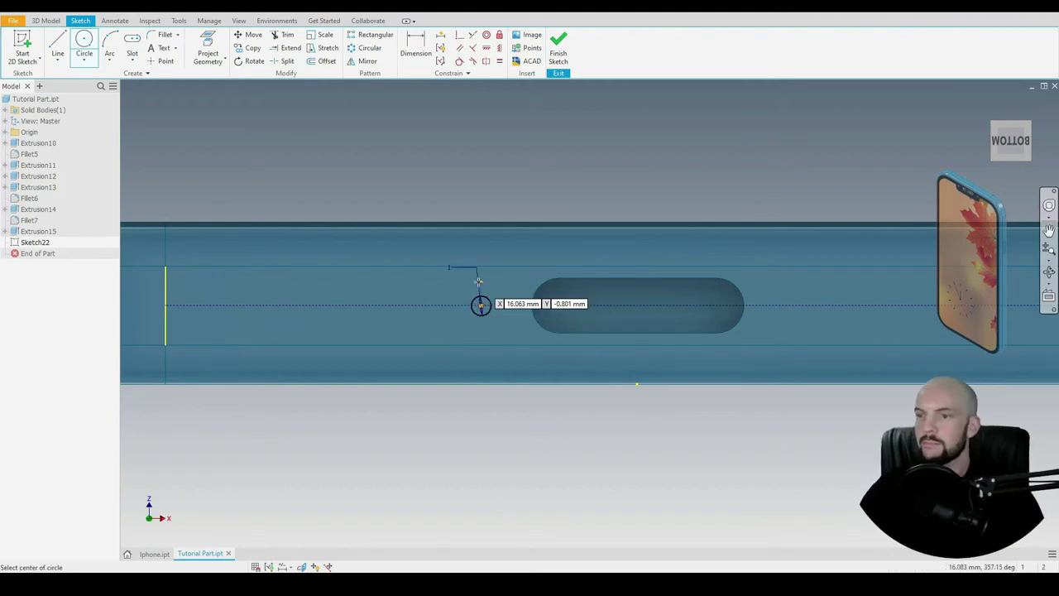
right_click(428, 156)
click(463, 156)
Step: Pattern the 1 mm circle along the construction line, away from the charging port, with 6 instances spaced 2 mm apart
click(372, 35)
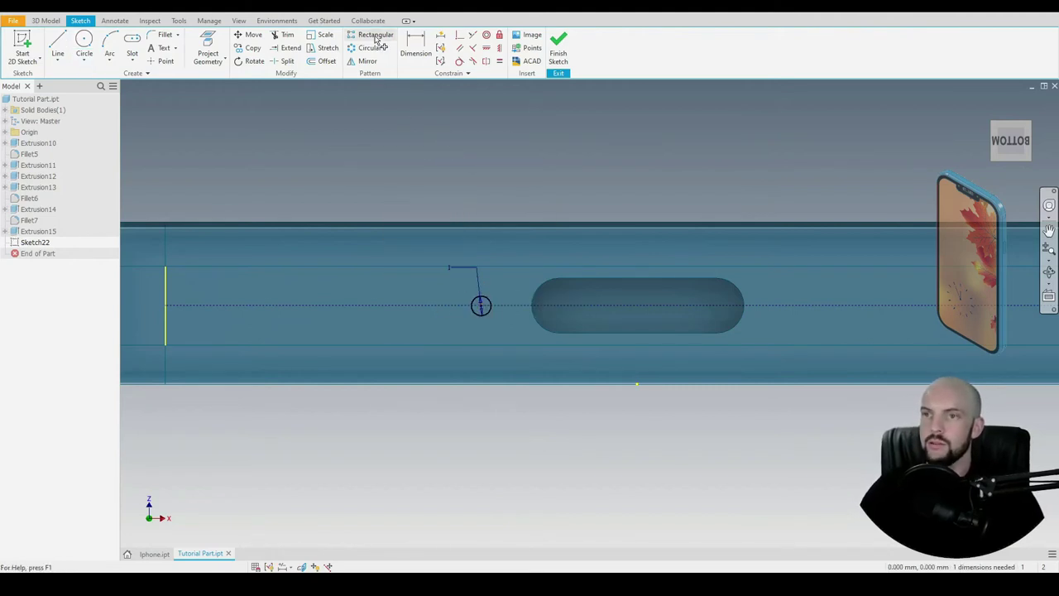
click(488, 307)
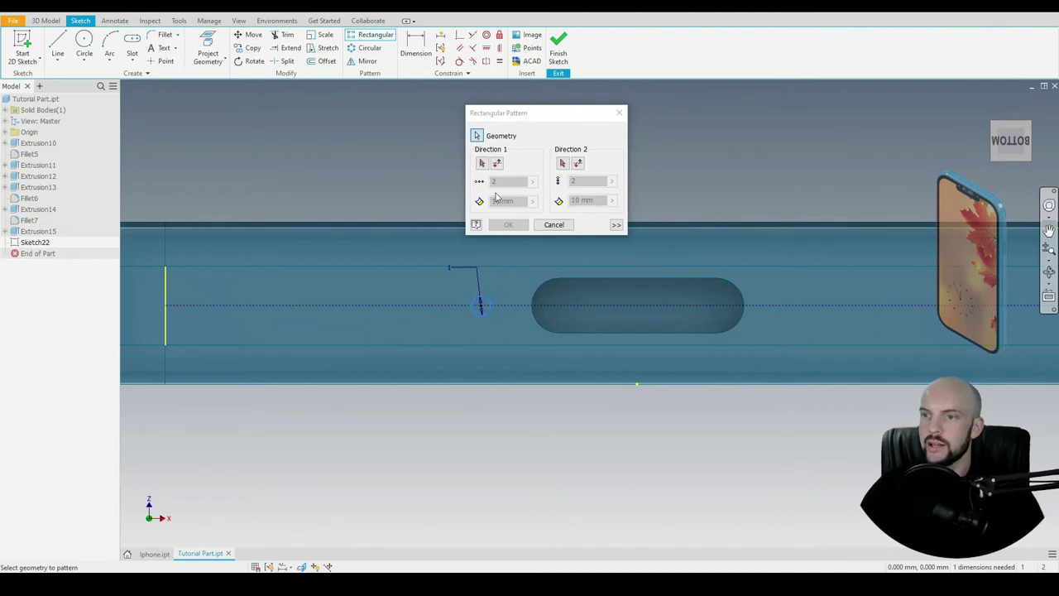
click(484, 163)
click(438, 305)
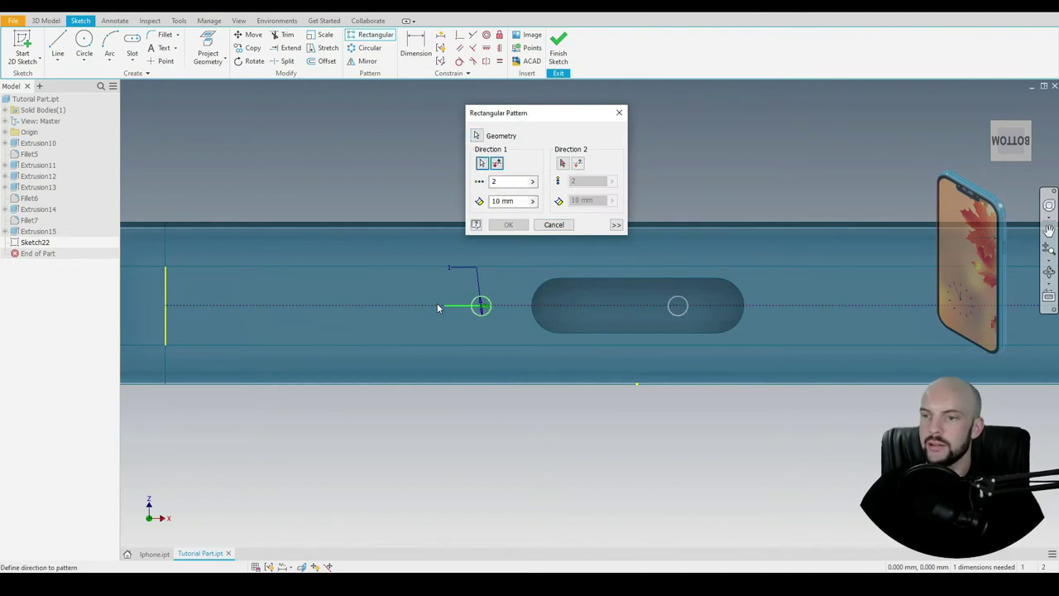
click(496, 163)
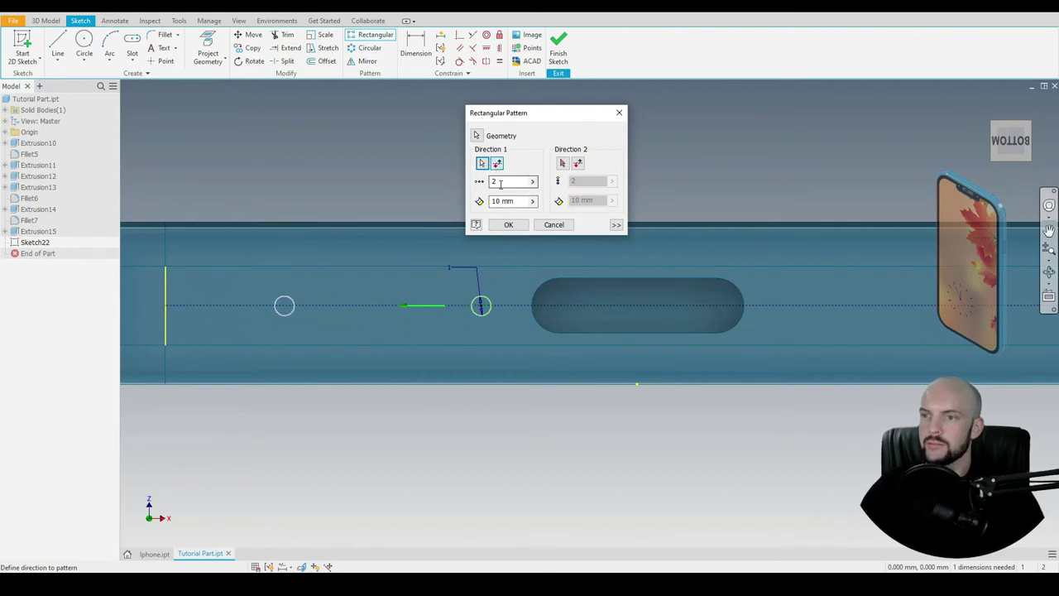
text(6)
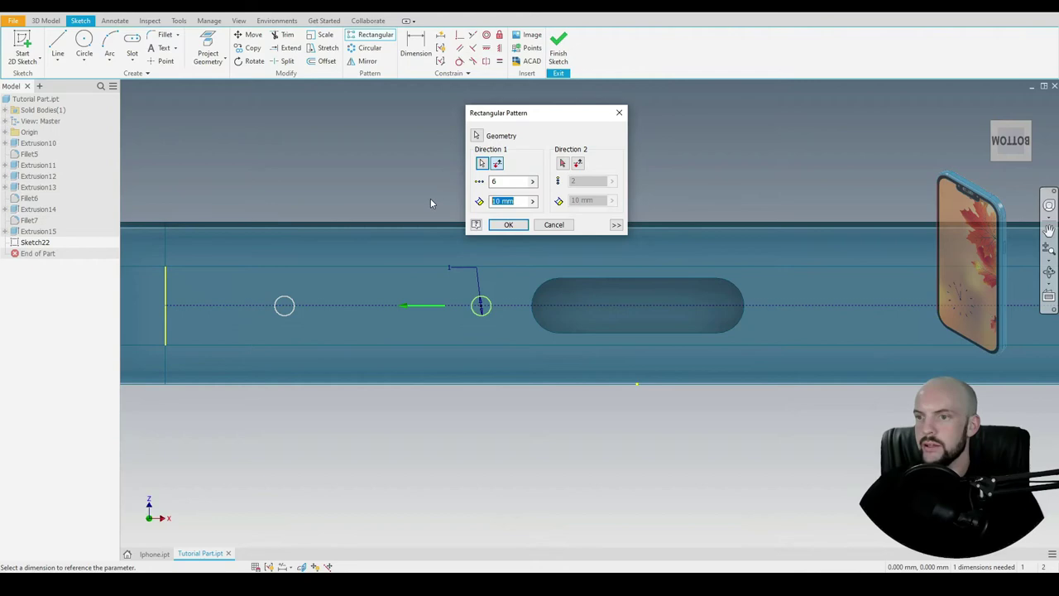
text(2)
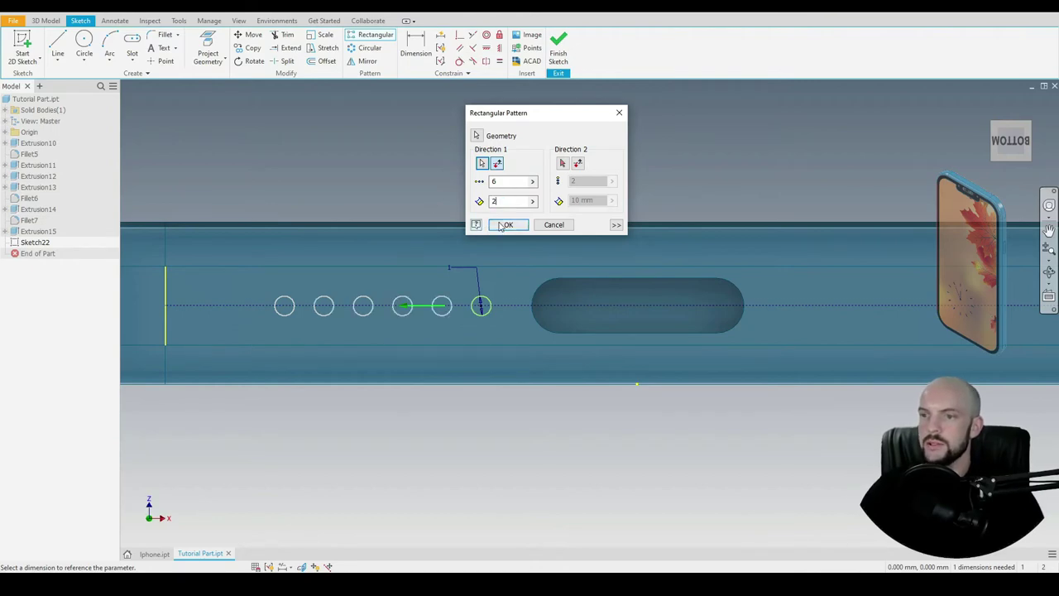
click(505, 225)
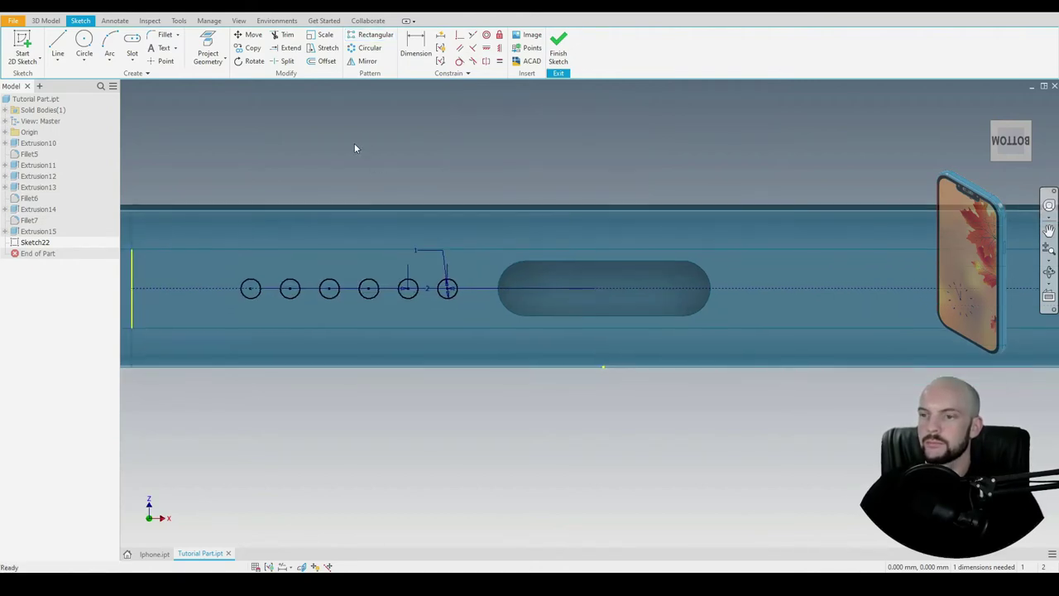
Step: Draw a vertical line across the bottom face through the middle of the charging port and convert it to construction geometry
click(58, 45)
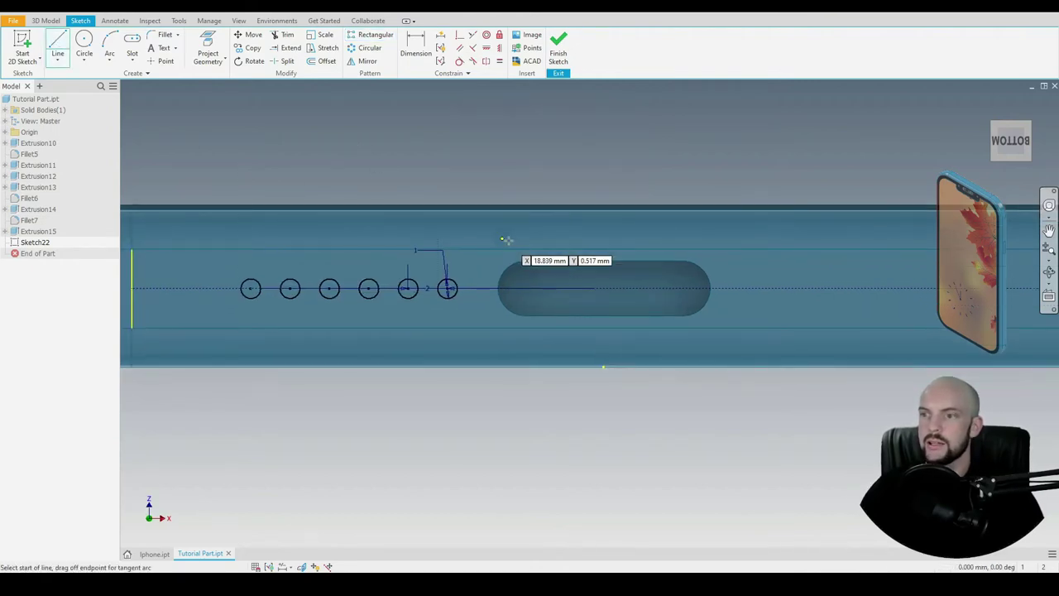
click(603, 249)
click(605, 328)
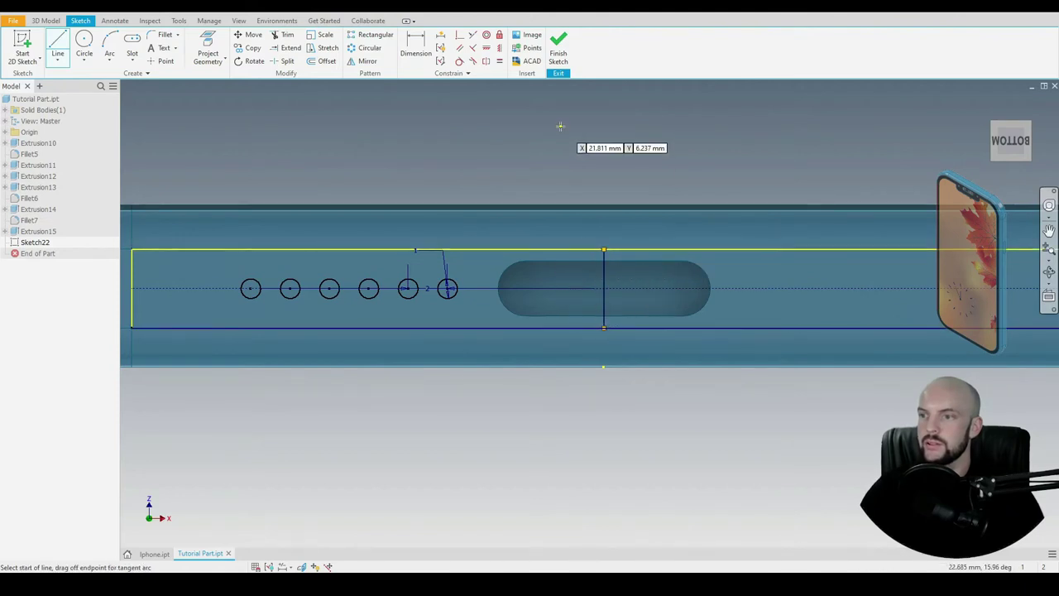
key(Escape)
right_click(604, 275)
click(605, 277)
right_click(605, 279)
click(636, 277)
Step: Mirror the row of six circles to the other side of the port about the vertical construction line
click(370, 61)
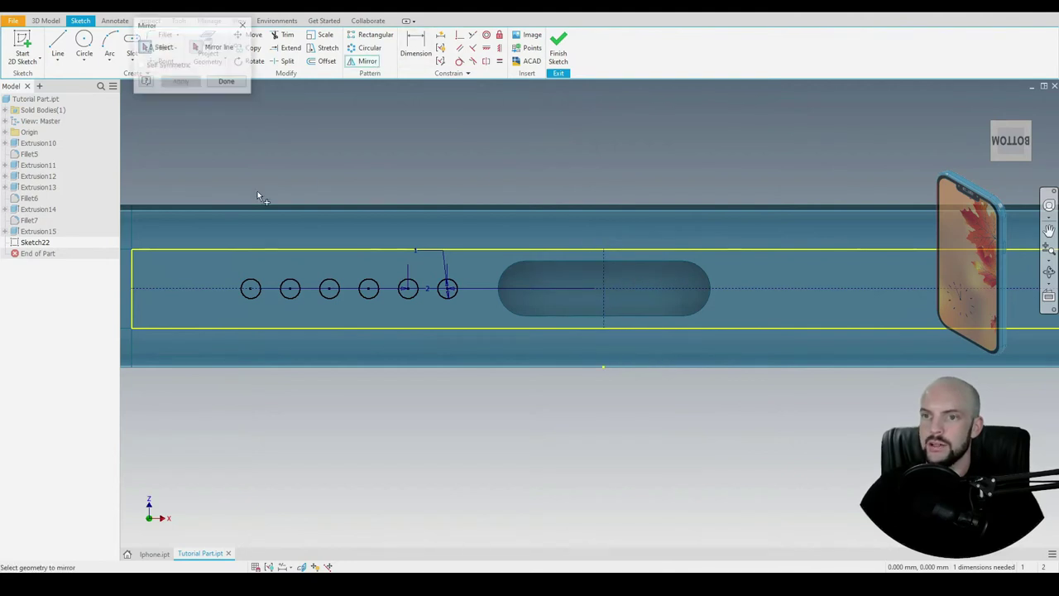
mouse_move(224, 173)
mouse_down()
mouse_move(397, 331)
mouse_move(474, 321)
mouse_up()
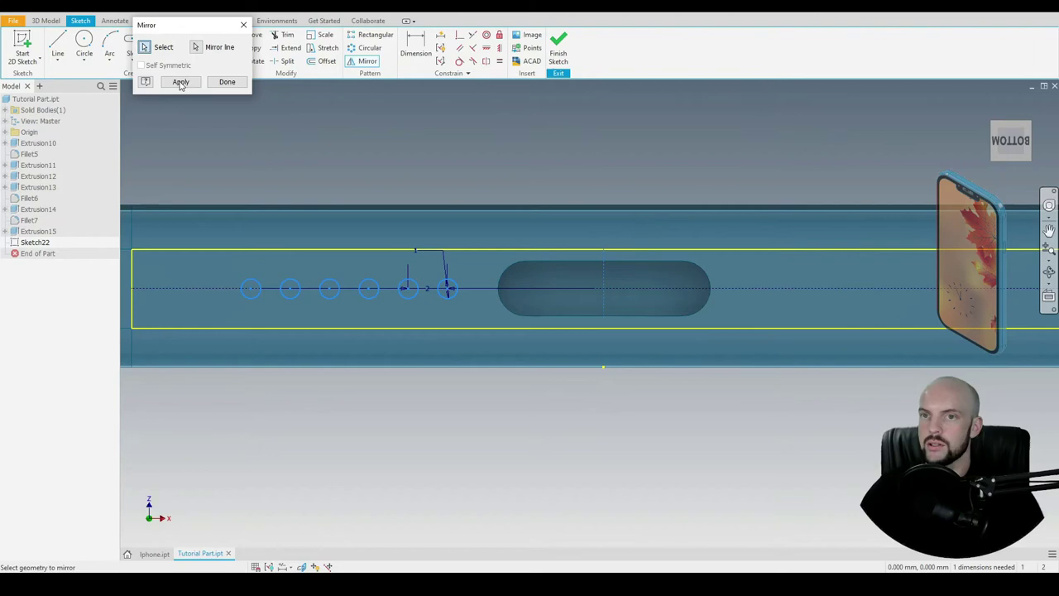
click(181, 84)
scroll(386, 135, down, 3)
click(226, 81)
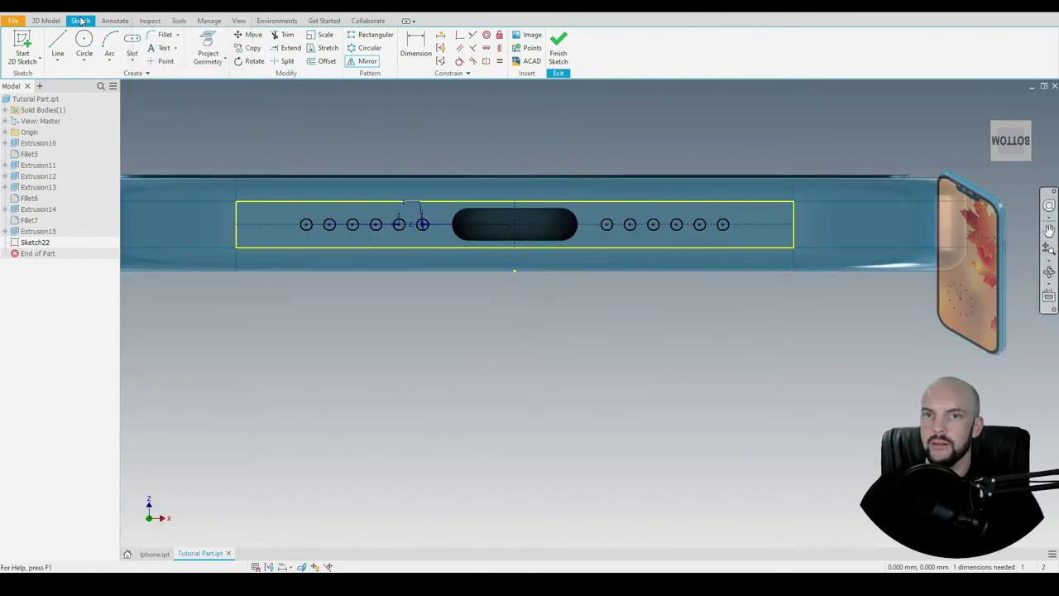
Step: Extrude all 12 circles 5 mm inward as a cut to form the bottom speaker holes
click(46, 19)
click(57, 48)
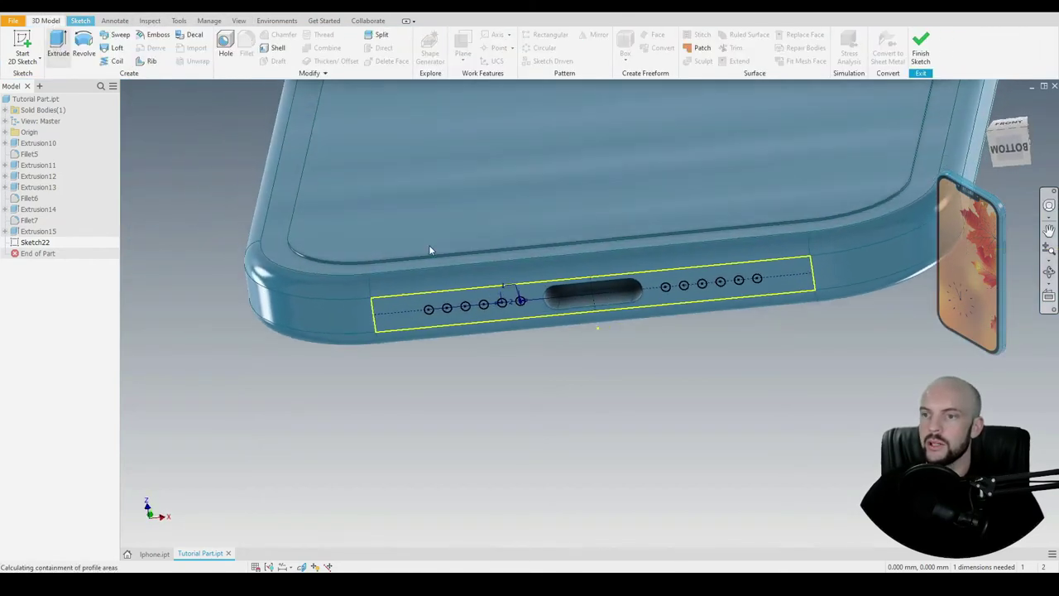
drag(542, 372, 542, 369)
drag(622, 195, 769, 350)
click(846, 213)
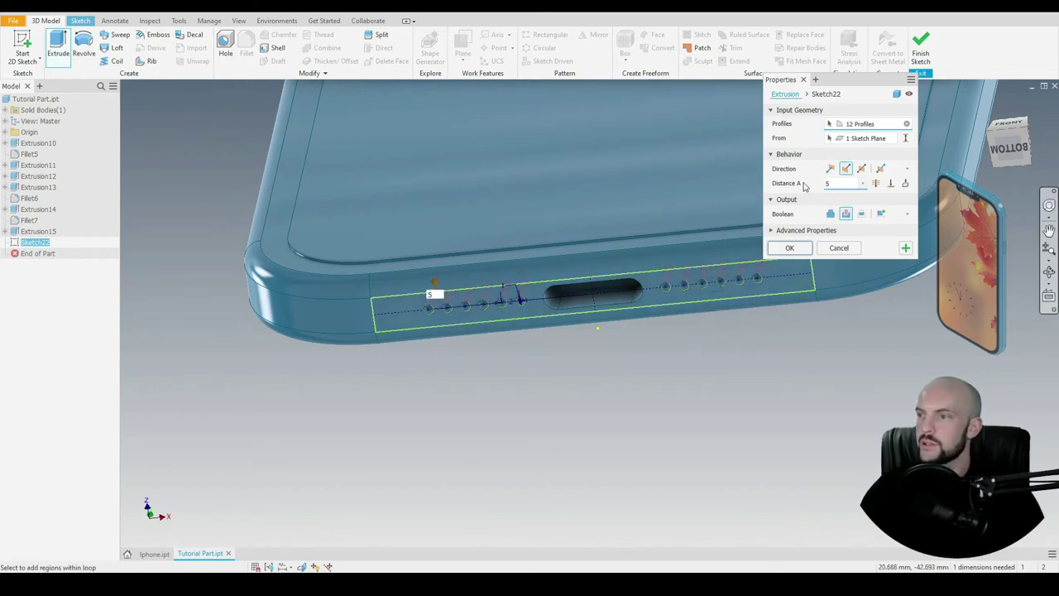
click(795, 247)
Step: Start a sketch on the phone's back face and draw a two-point rectangle about 22.7 mm wide near the upper-left corner
shift+middle_drag(689, 399, 653, 283)
click(986, 105)
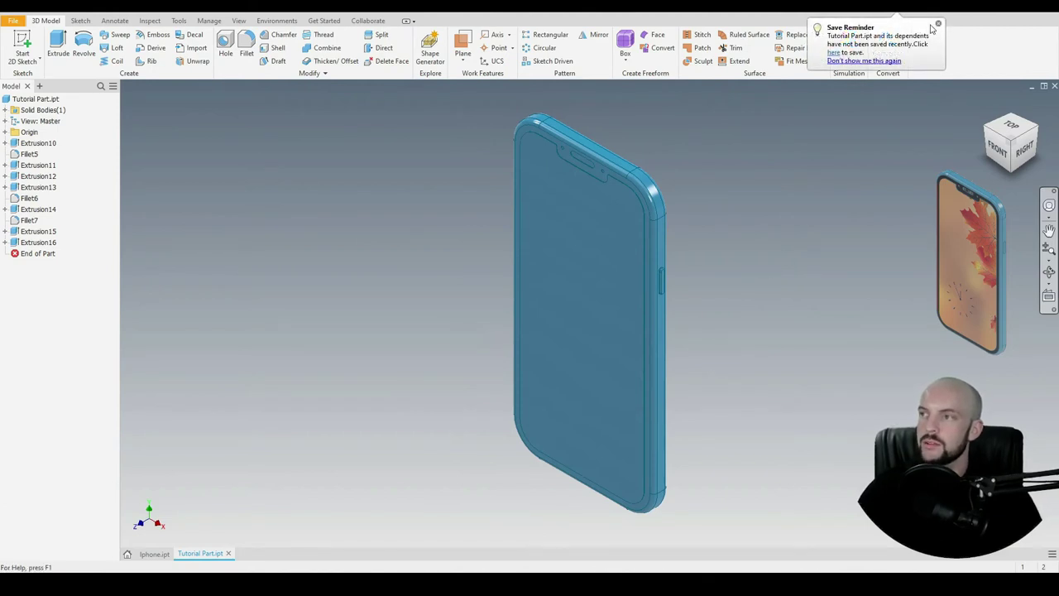
shift+middle_drag(767, 275, 691, 256)
click(529, 212)
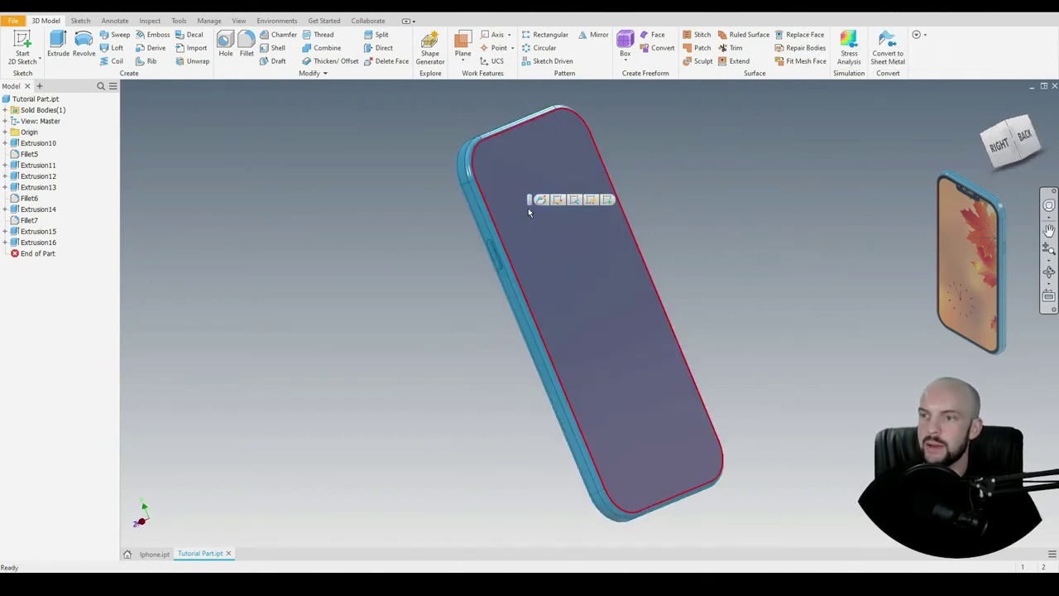
click(608, 200)
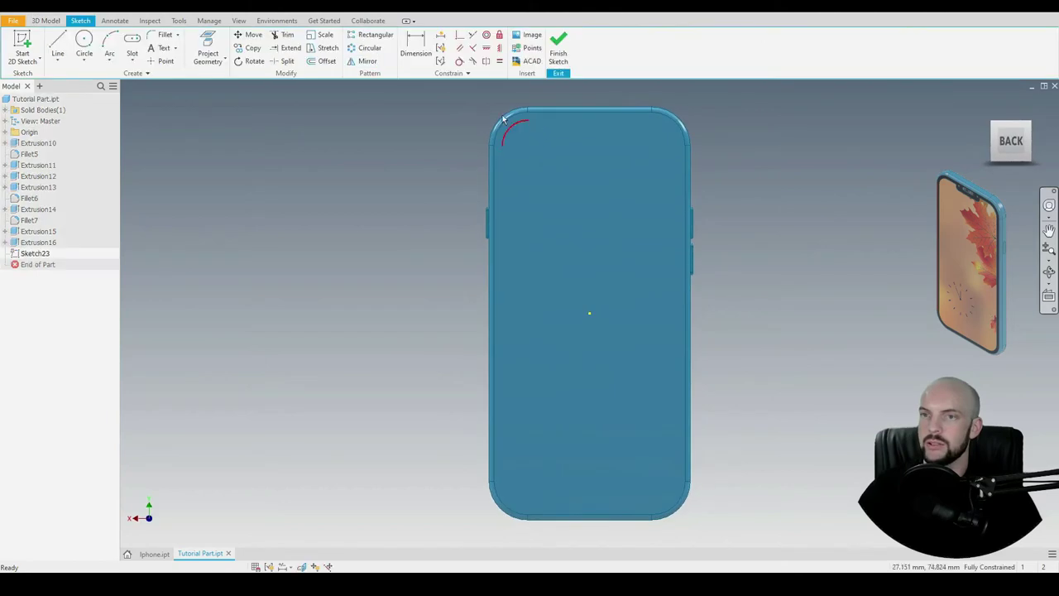
click(132, 59)
click(158, 78)
scroll(497, 120, up, 3)
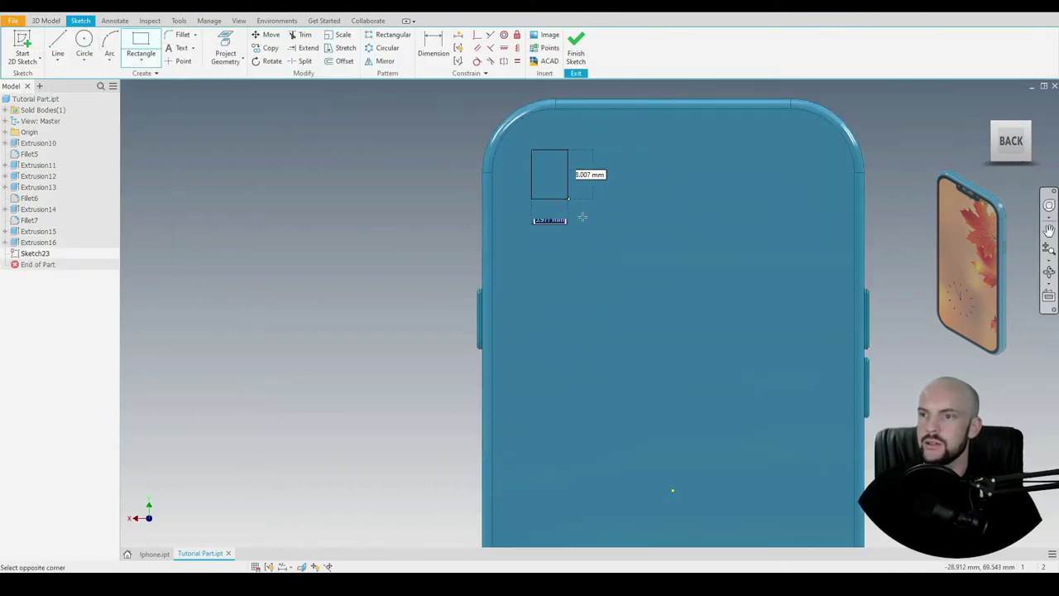
click(531, 149)
click(642, 268)
right_click(400, 155)
click(441, 157)
Step: Dimension the rectangle 25 mm wide and 30 mm high
click(435, 46)
click(582, 150)
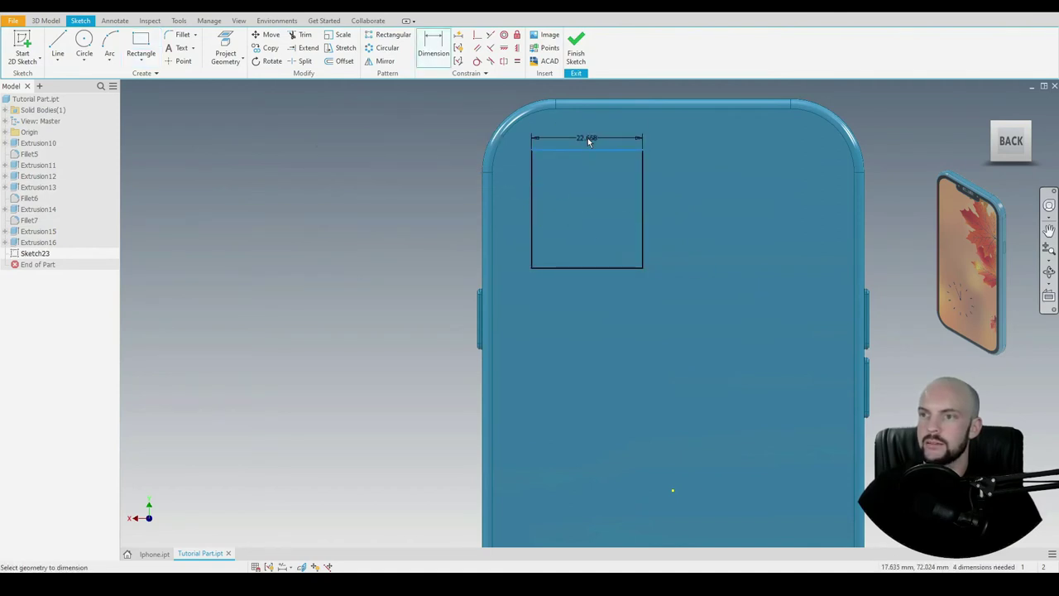
click(583, 92)
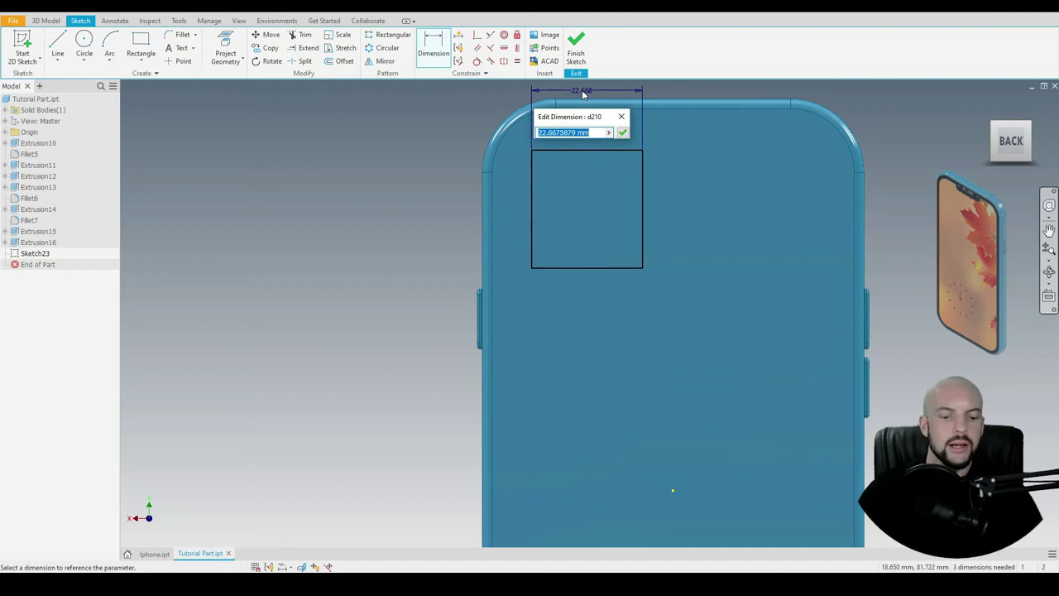
text(25)
key(Return)
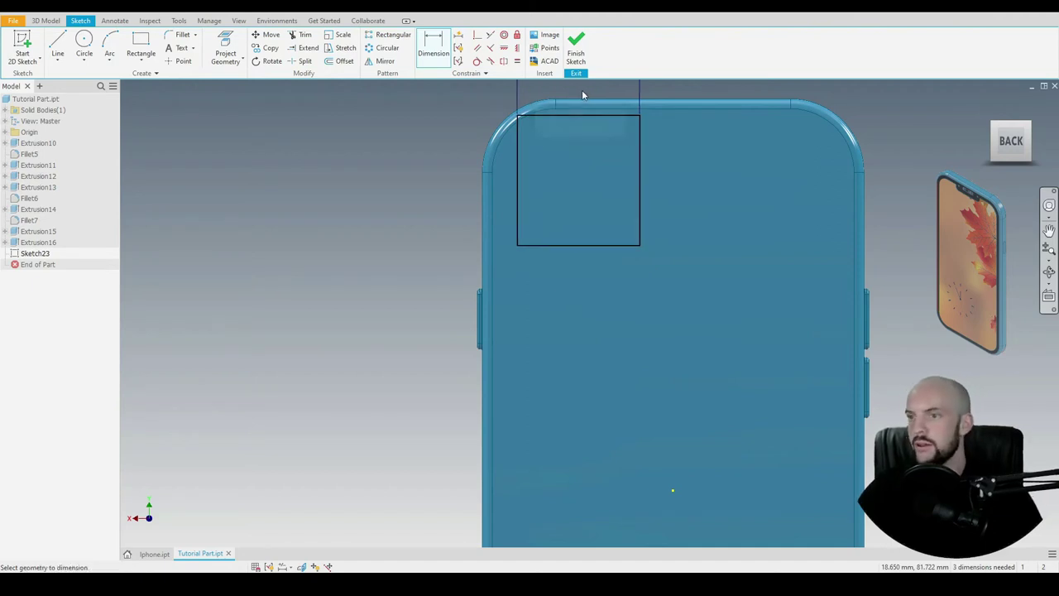
click(669, 171)
text(30)
key(Return)
right_click(370, 87)
click(407, 87)
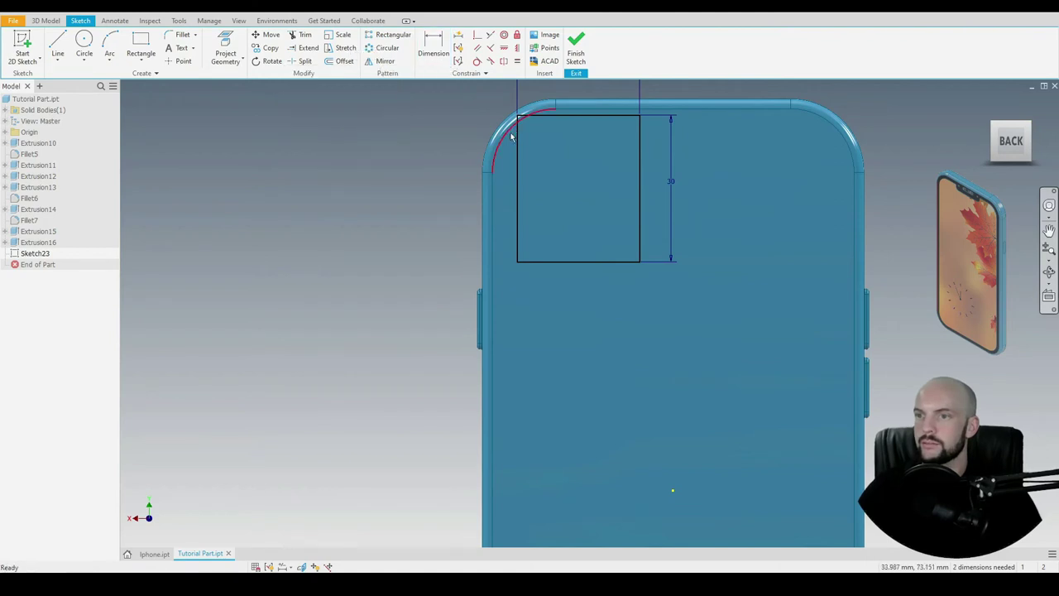
Step: Move the rectangle inside the back face and dimension its left side 5 mm horizontally from the seam where the corner arc ends
drag(518, 120, 540, 158)
click(433, 46)
scroll(552, 107, up, 3)
click(580, 196)
key(Escape)
key(d)
click(528, 196)
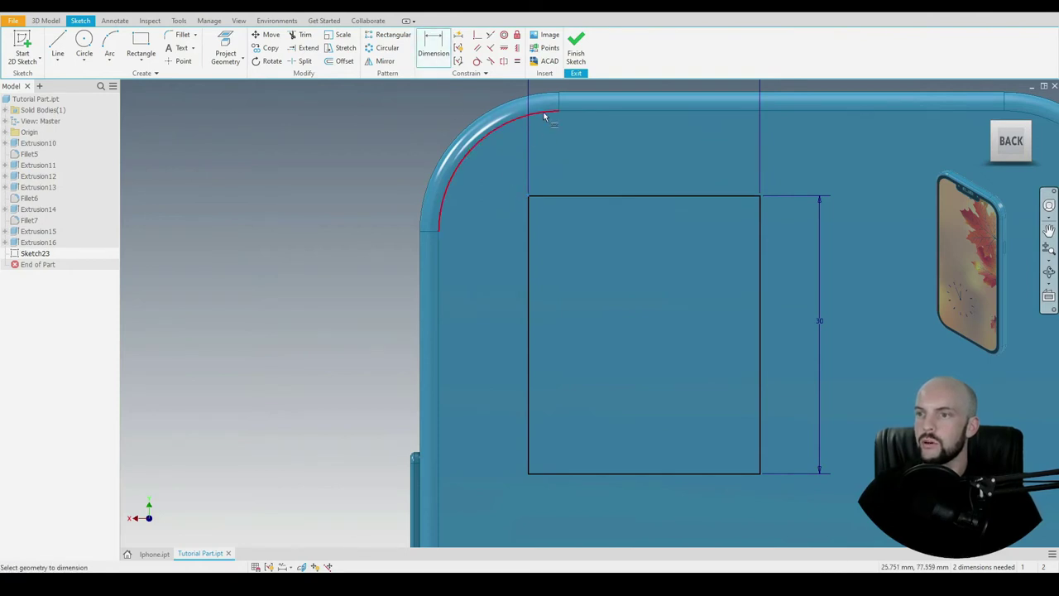
click(559, 102)
scroll(536, 105, down, 5)
click(474, 128)
text(5)
key(Return)
Step: Dimension the rectangle's upper side 5 mm from the top edge of the back face
scroll(605, 138, up, 3)
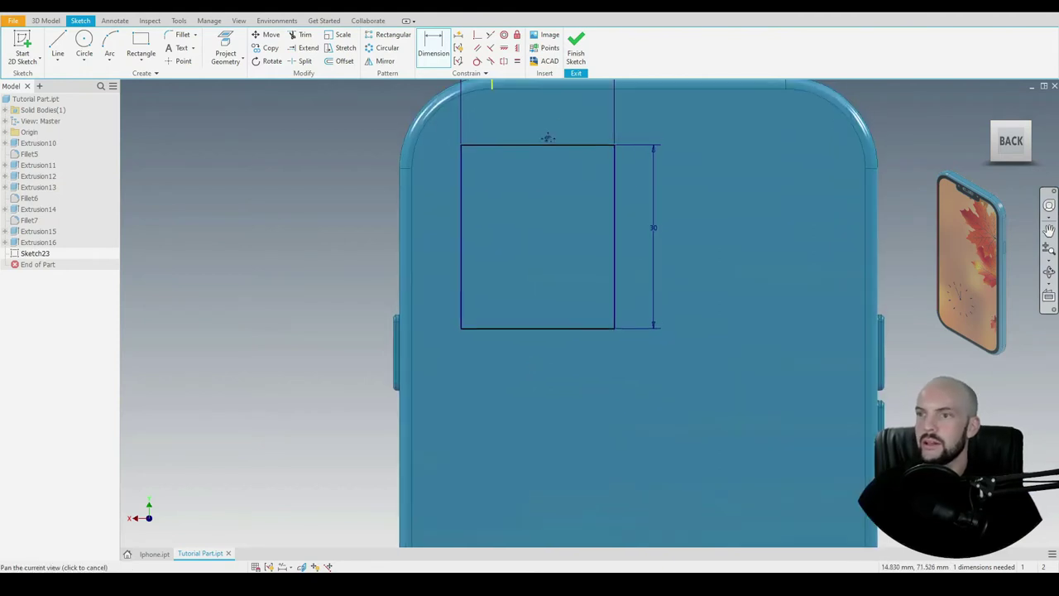
click(521, 188)
click(537, 158)
text(5)
key(Return)
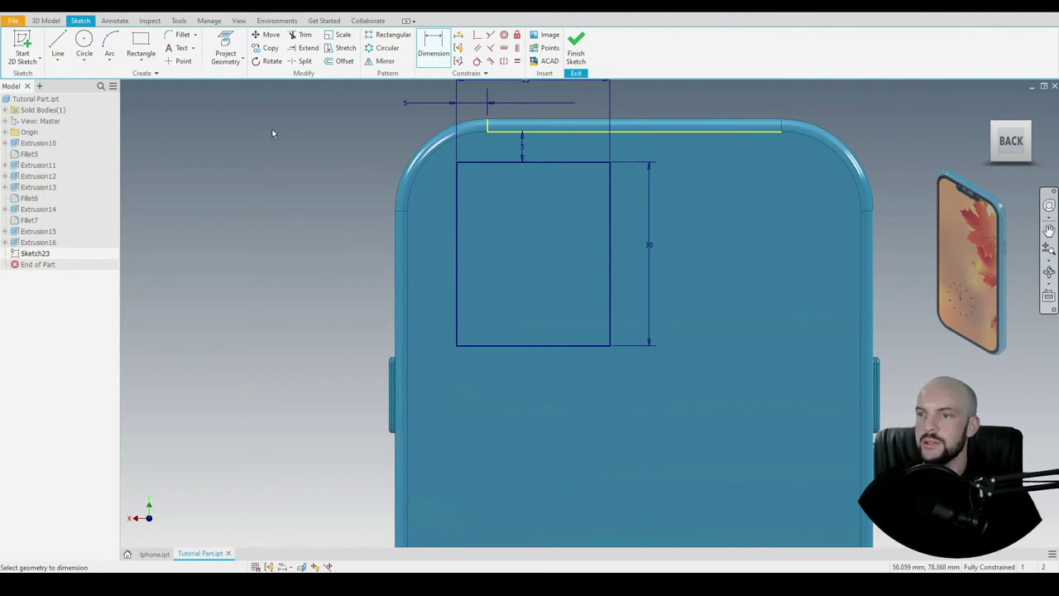
Step: Round all four corners of the rectangle with 5 mm sketch fillets
click(182, 34)
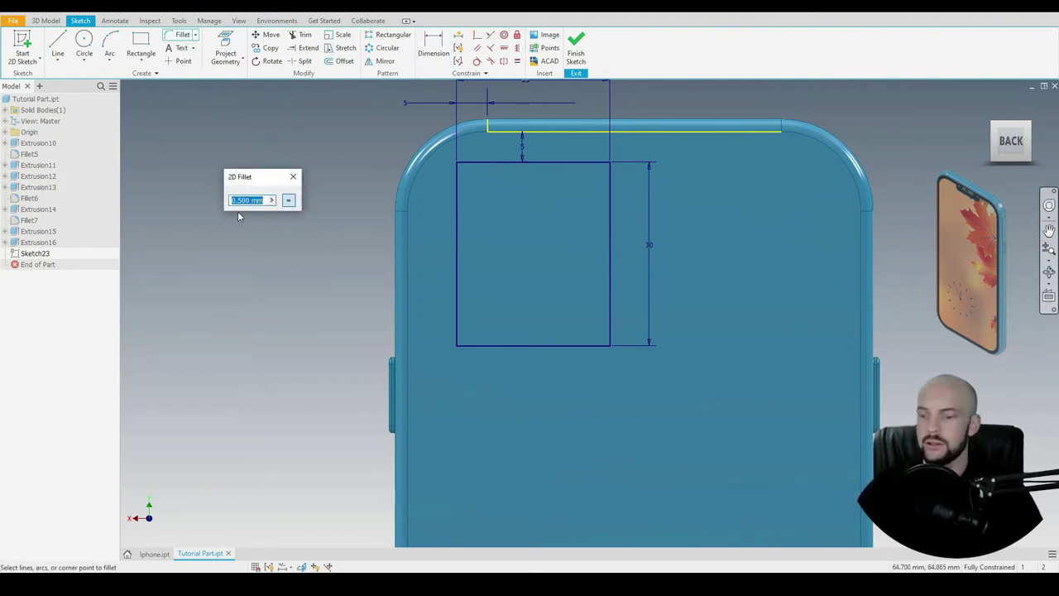
text(5)
click(456, 195)
click(478, 164)
click(595, 163)
click(610, 182)
click(610, 310)
click(562, 346)
click(504, 346)
click(457, 311)
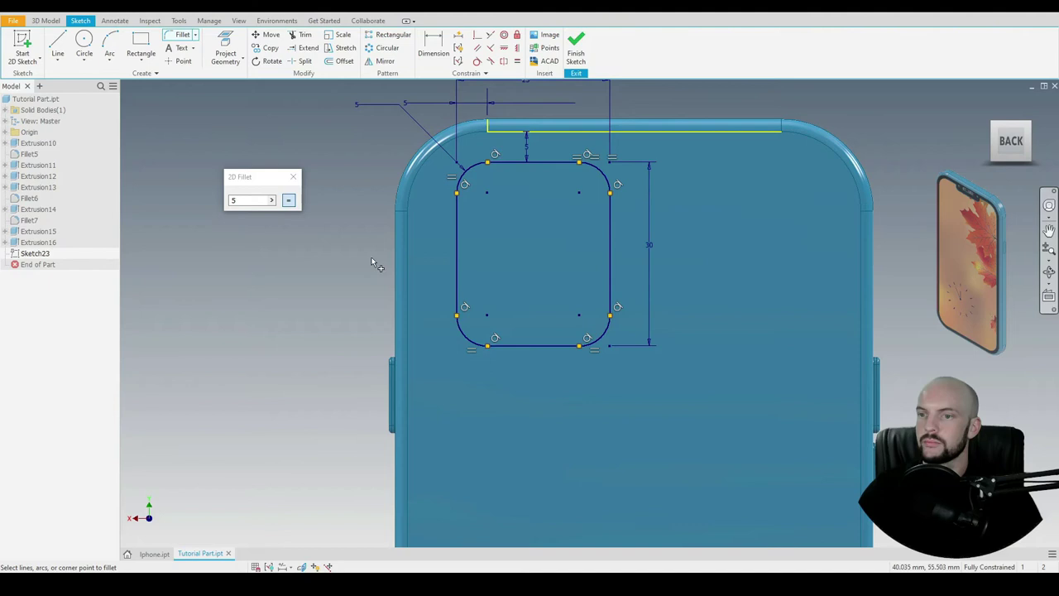
click(294, 177)
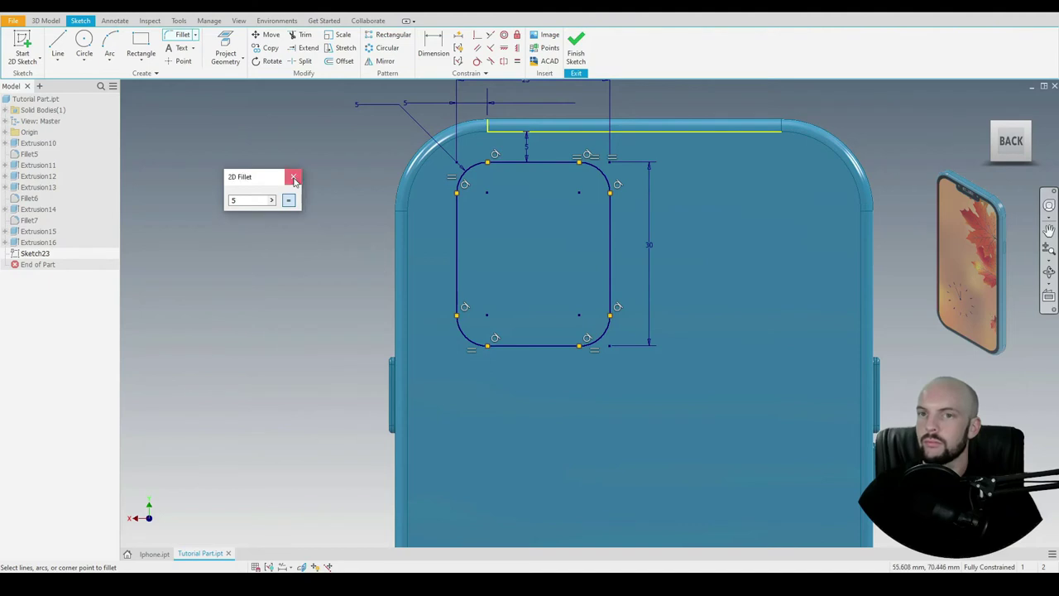
Step: Extrude the rounded rectangle 3 mm outward from the back face as the camera bump
click(36, 22)
click(56, 45)
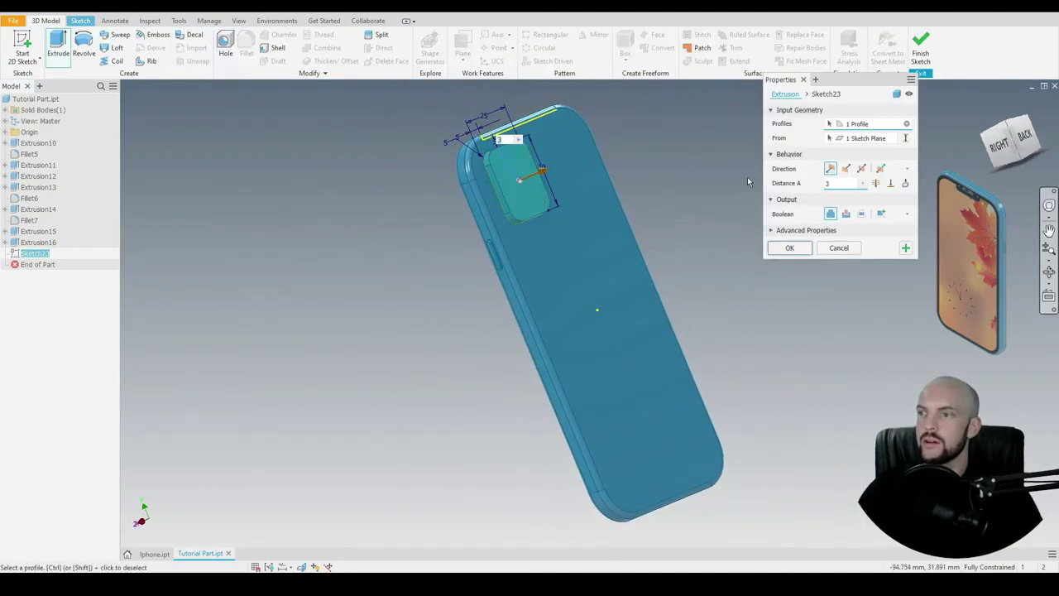
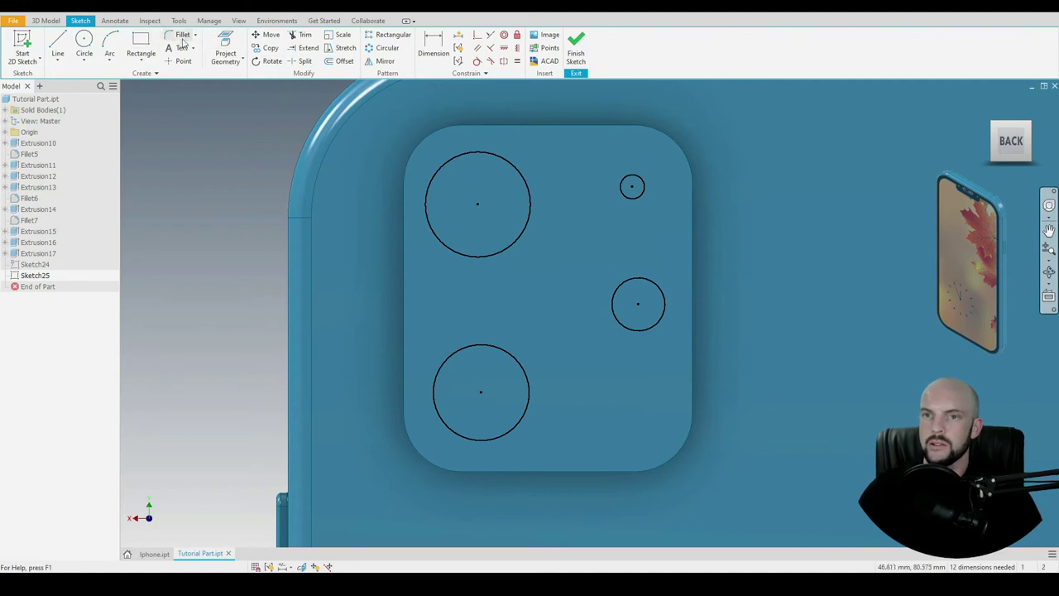
Step: Project the outline of the camera bump's face into the sketch containing the four lens circles
click(225, 51)
click(567, 165)
key(Escape)
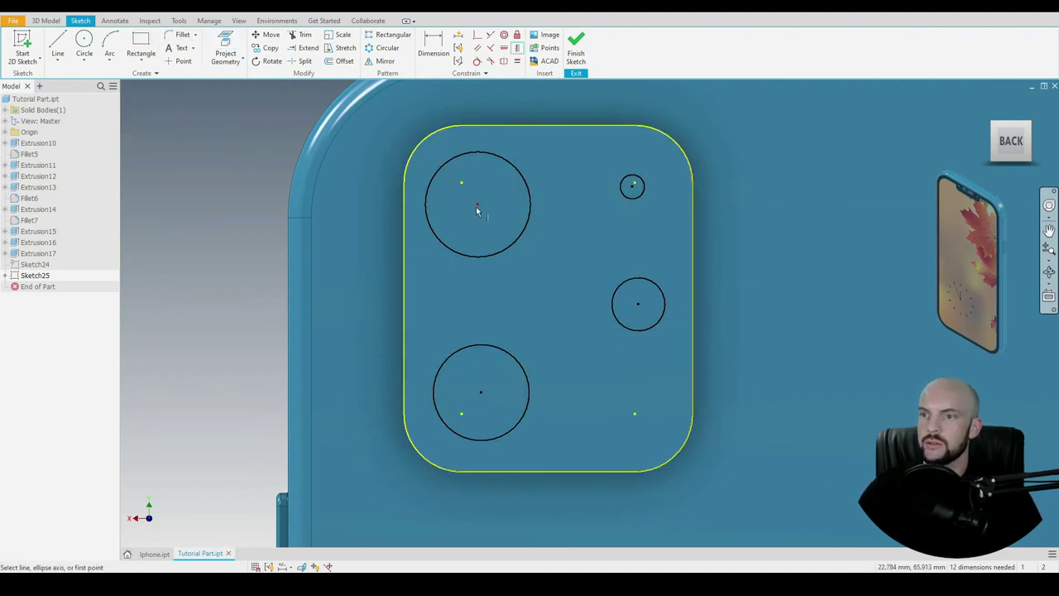
Step: Align the centers of the two large circles vertically, and likewise the centers of the two smaller circles
click(480, 393)
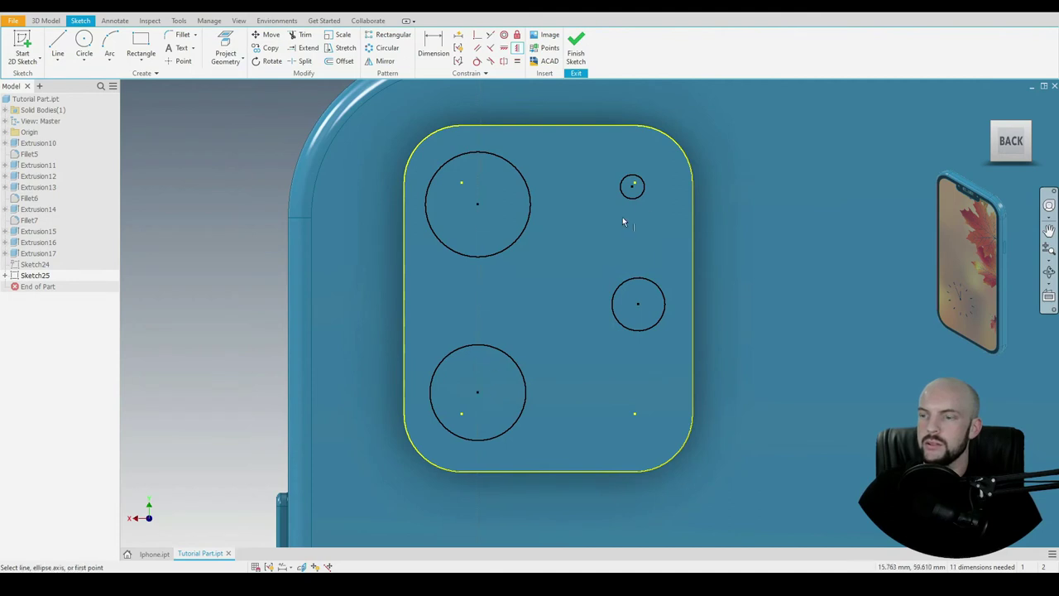
click(638, 306)
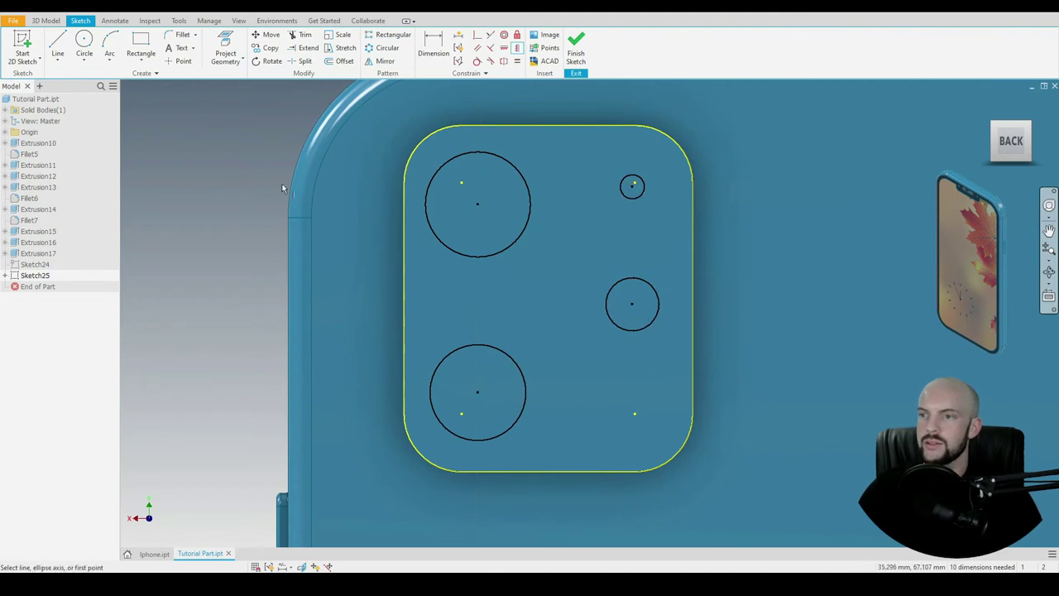
right_click(249, 165)
click(257, 139)
Step: Dimension the upper large circle's center 7 mm below the camera bump's top edge
click(441, 39)
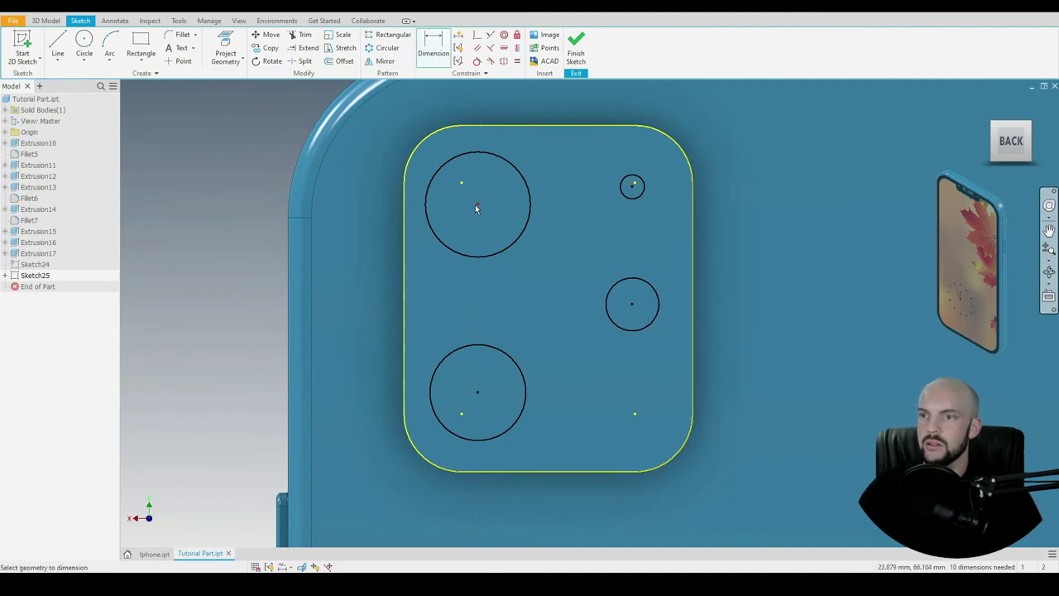
click(482, 127)
click(477, 204)
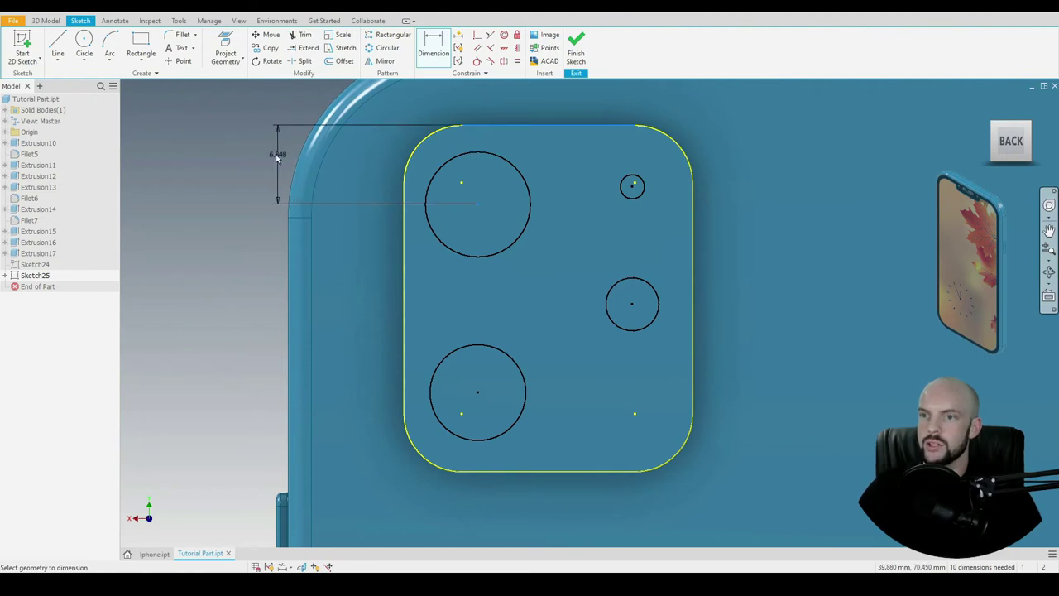
click(240, 142)
text(78199)
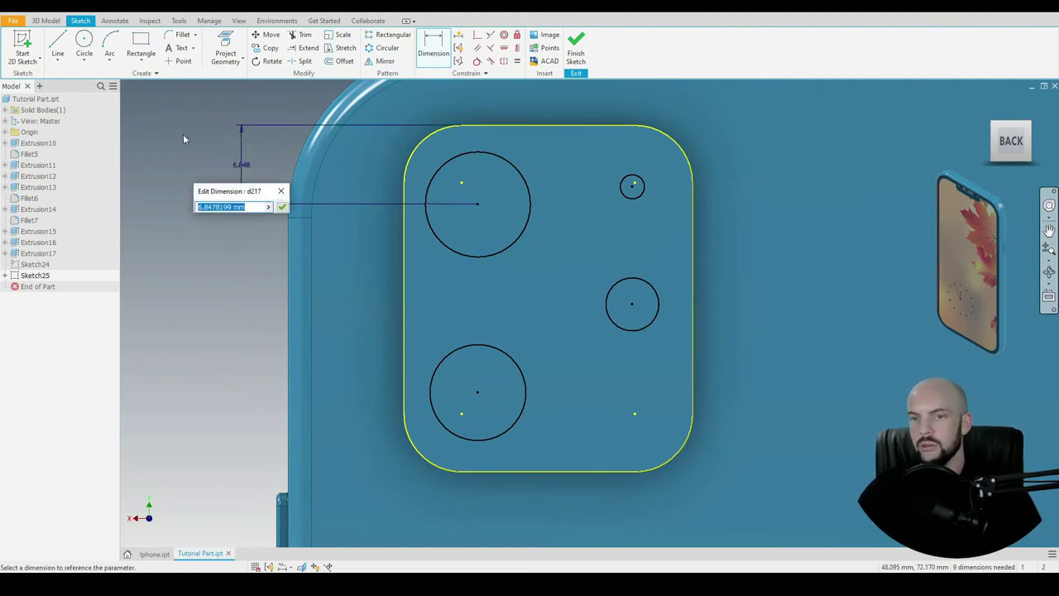
key(Return)
Step: Dimension the same circle's center 7 mm horizontally from the camera bump's nearest side edge
click(477, 206)
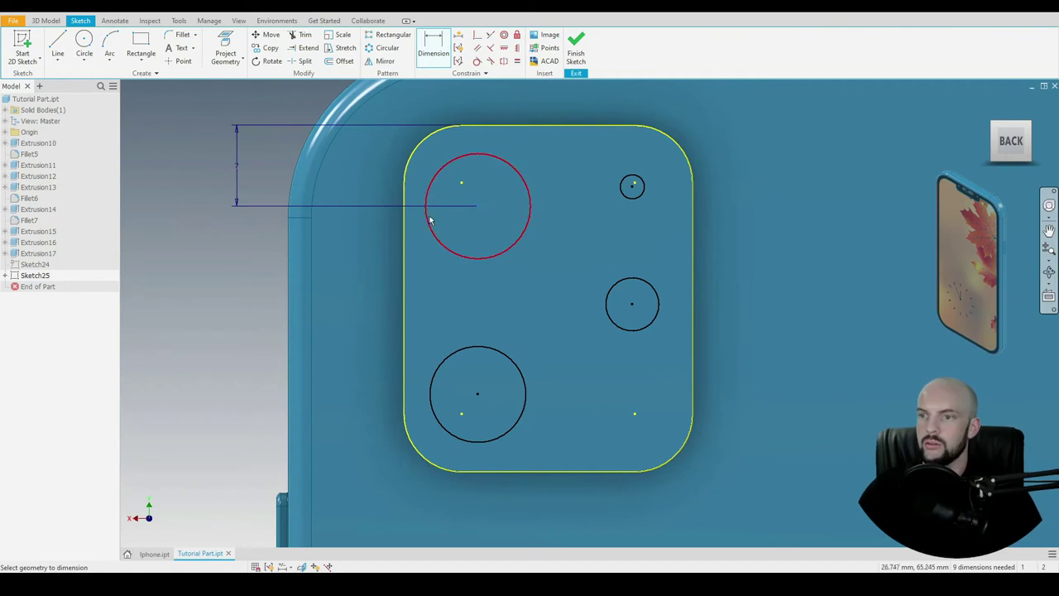
click(405, 231)
click(241, 246)
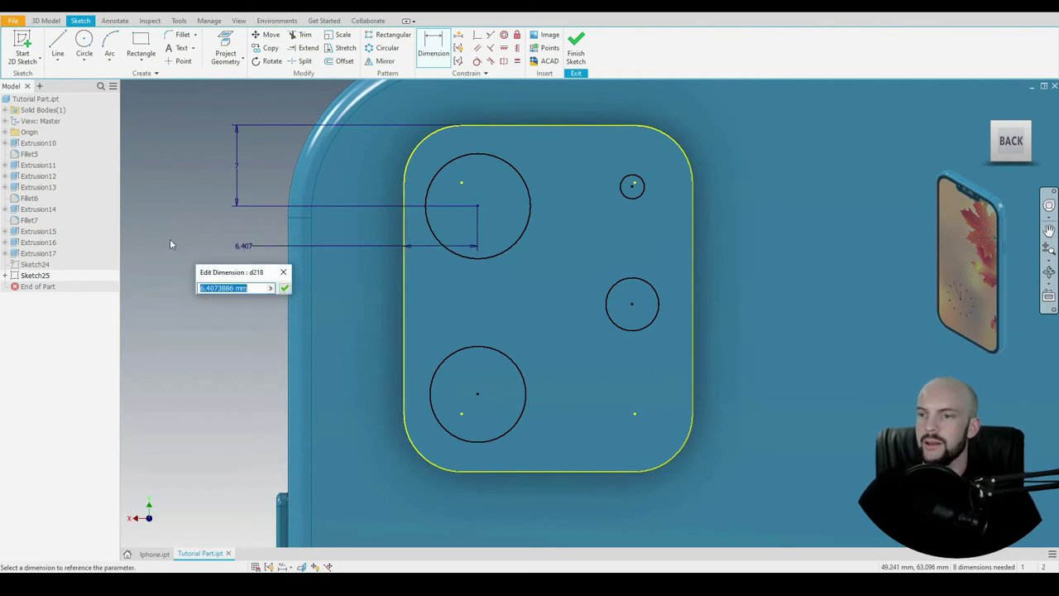
text(7)
key(Return)
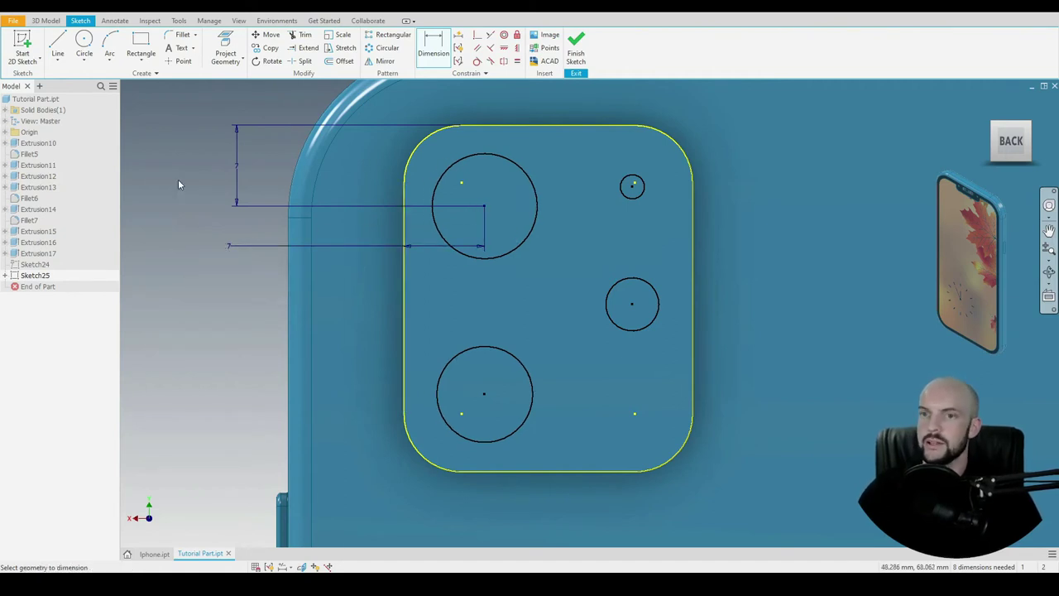
right_click(180, 143)
click(217, 144)
Step: Set the upper large circle's diameter to 10 mm
click(433, 45)
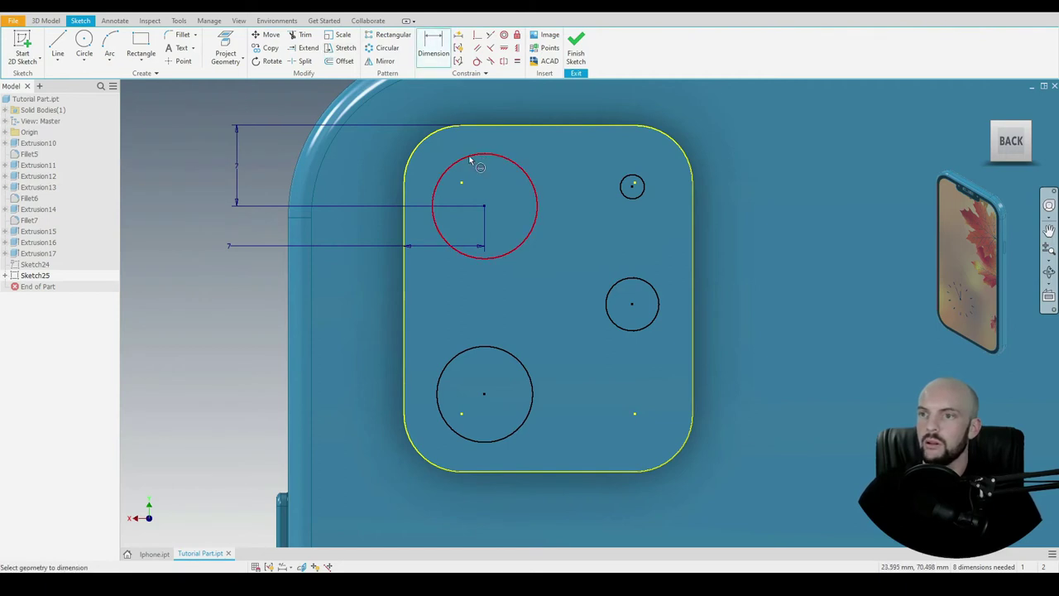
click(537, 151)
text(1)
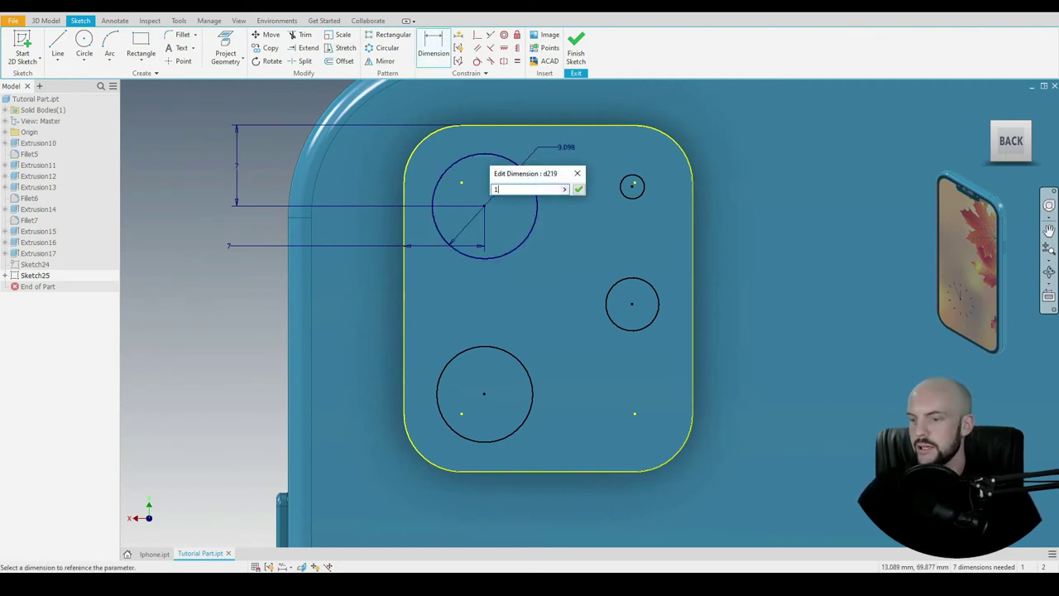
text(0)
key(Return)
Step: Make the lower large circle and the middle right circle equal to the 10 mm circle, and shift the right pair inward
click(517, 61)
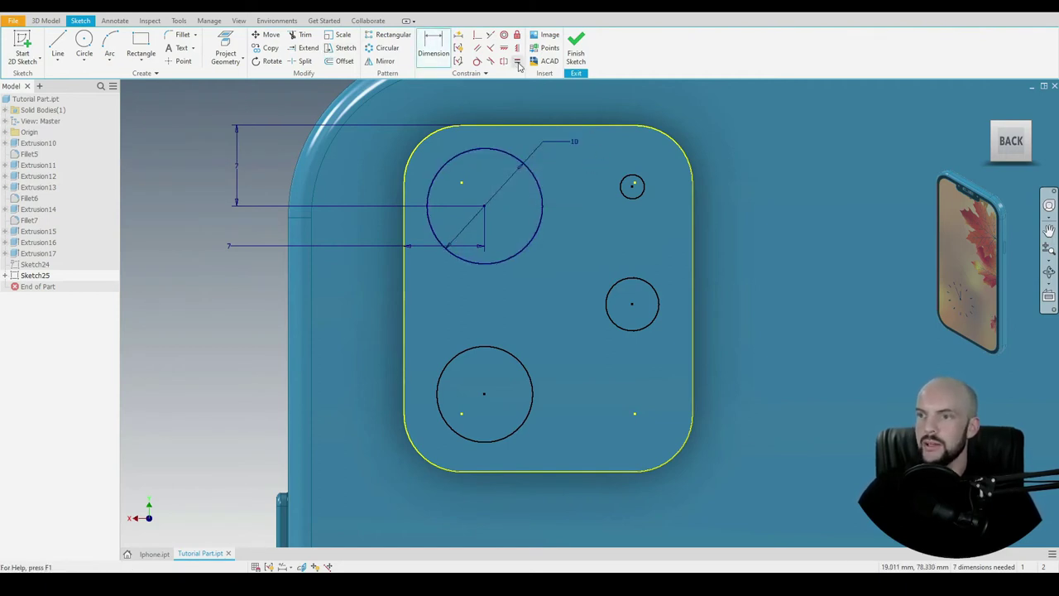
click(538, 241)
click(519, 354)
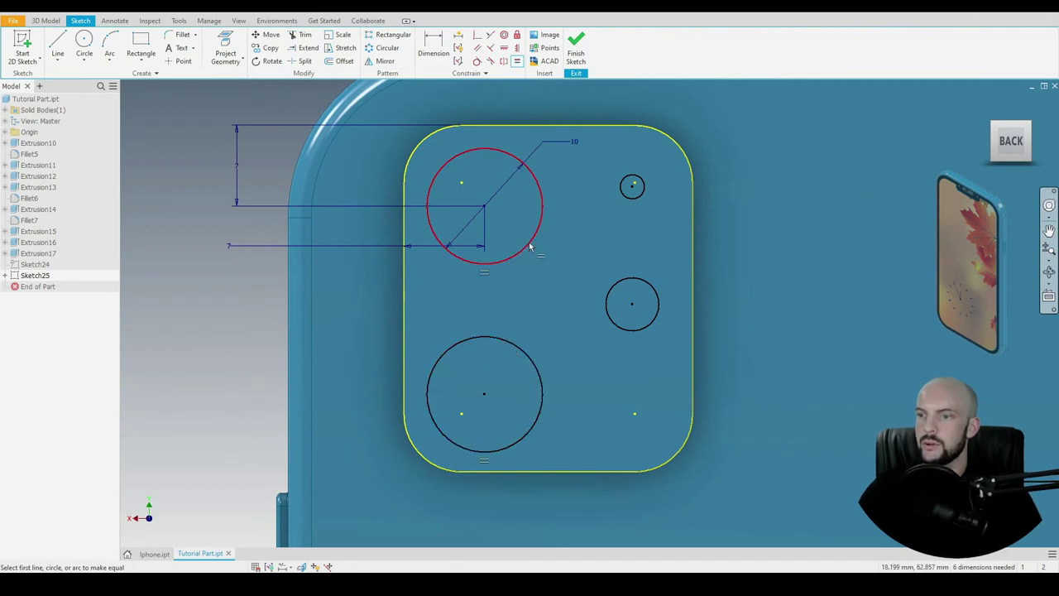
click(606, 300)
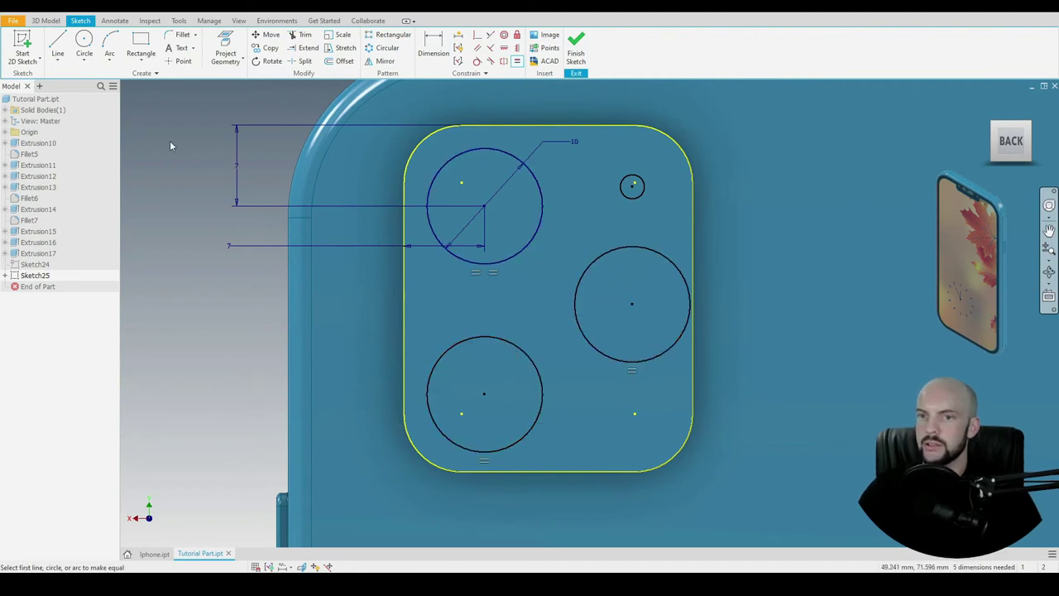
key(Escape)
drag(632, 305, 611, 297)
Step: Set the small upper right circle's diameter to 4 mm, and shift the right pair slightly back toward the bump's edge
click(433, 47)
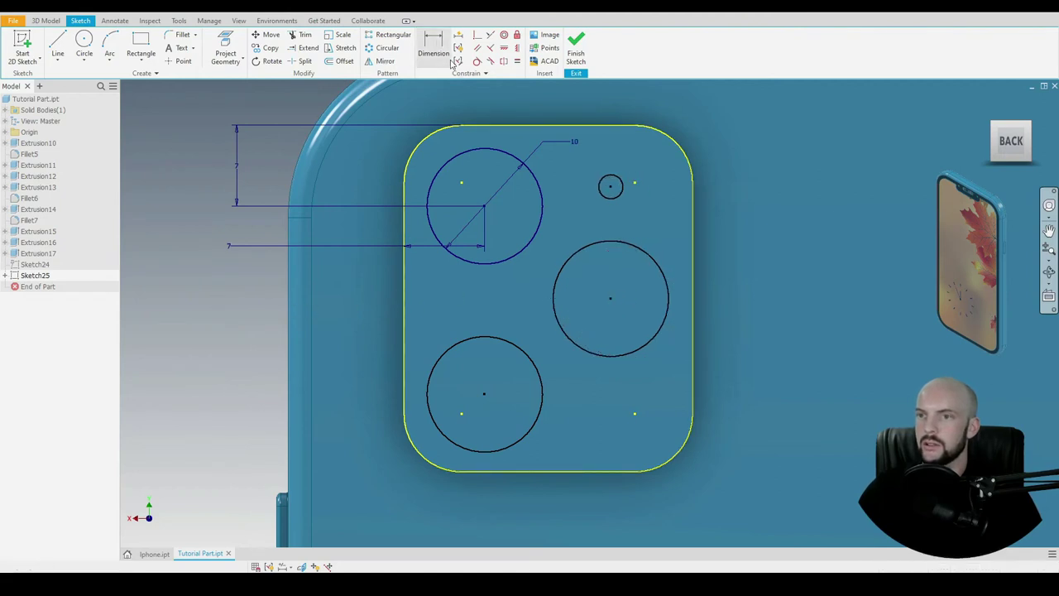
key(Escape)
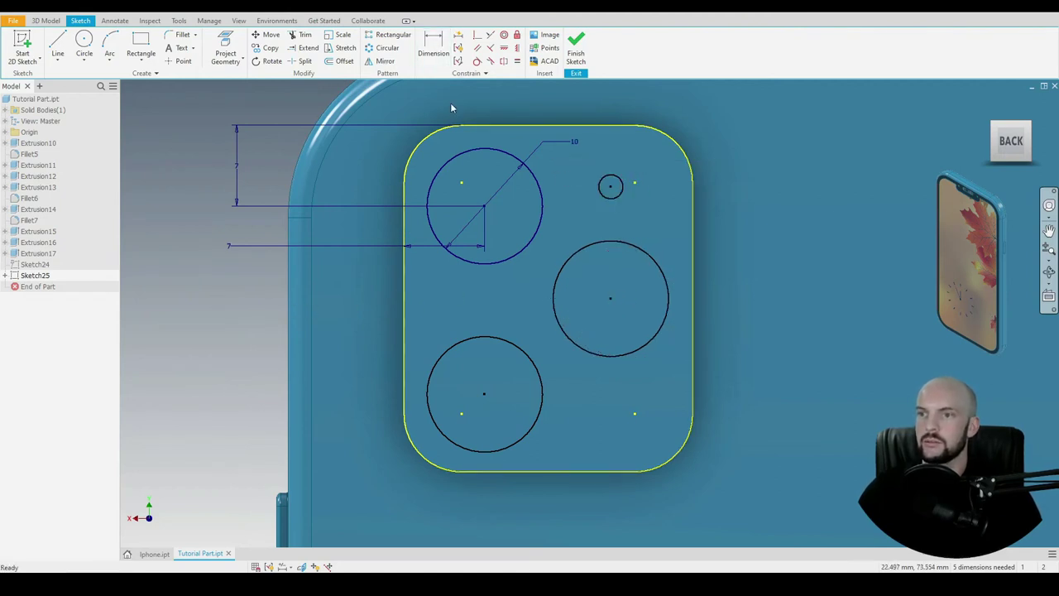
click(436, 55)
click(652, 205)
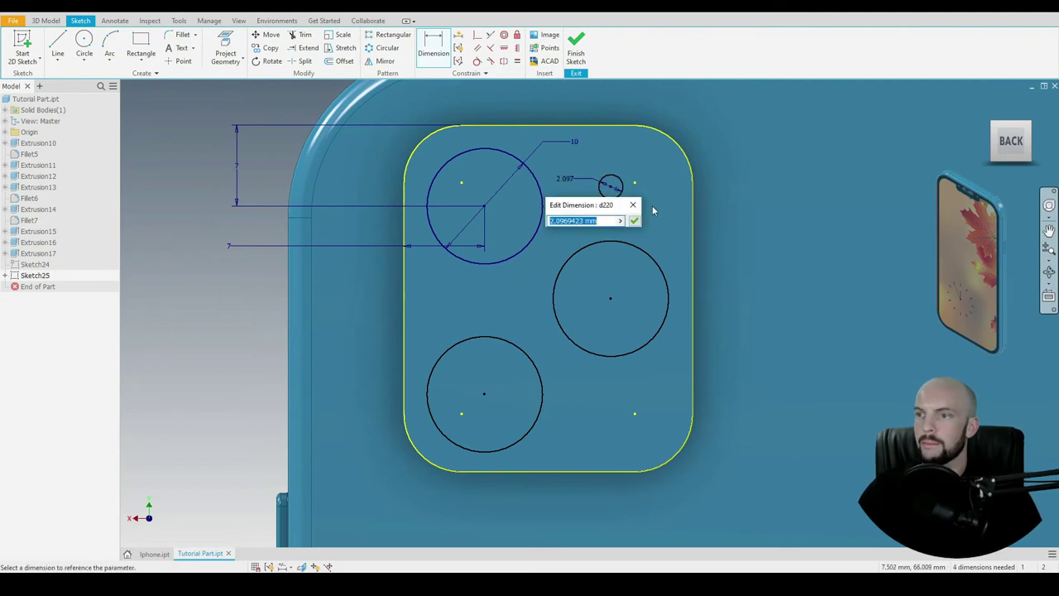
text(4)
key(Return)
key(Escape)
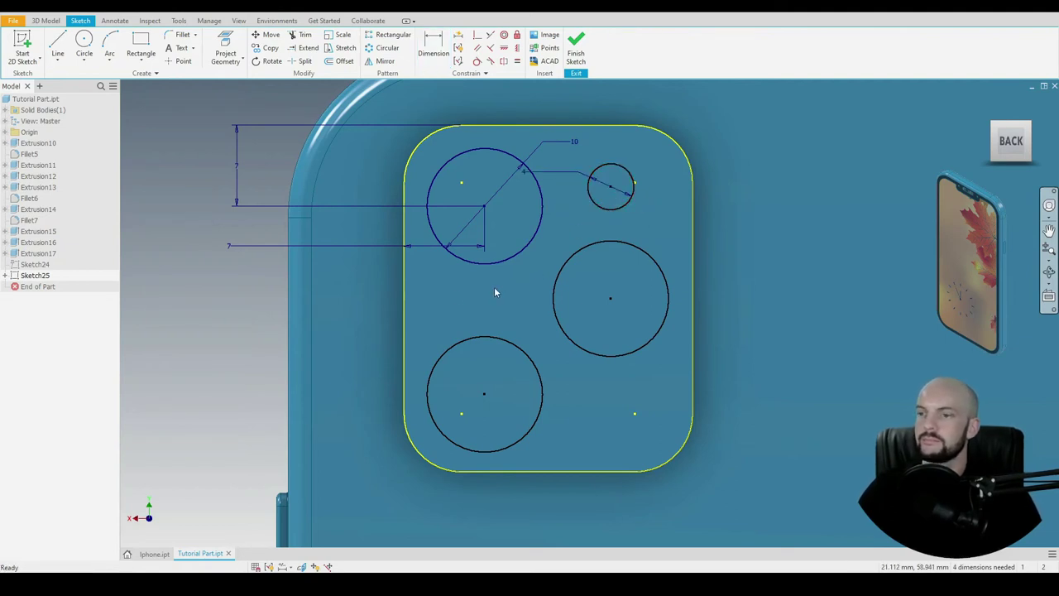
drag(609, 299, 618, 299)
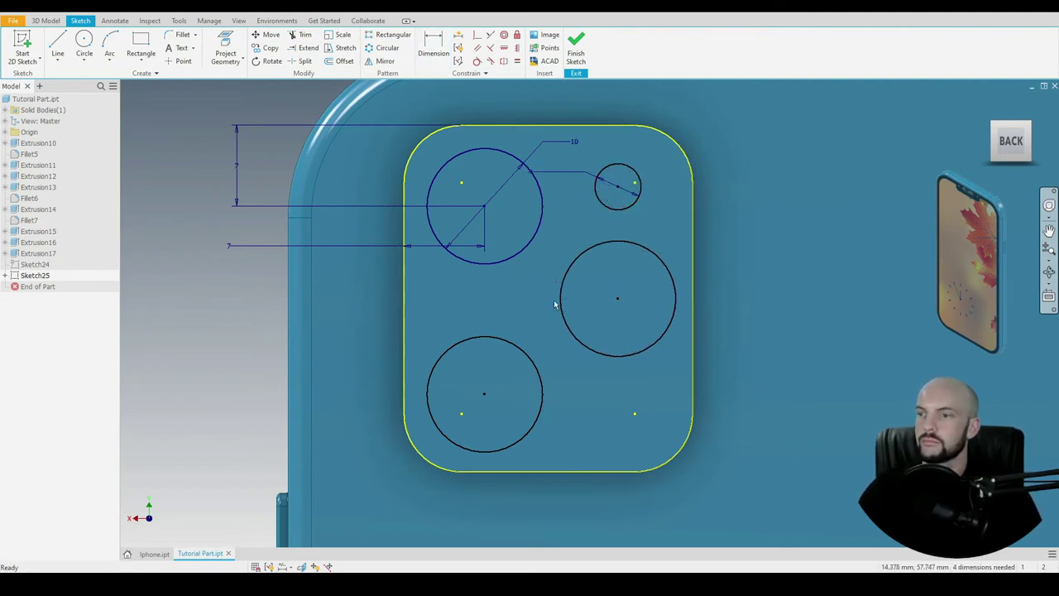
right_click(126, 251)
click(170, 216)
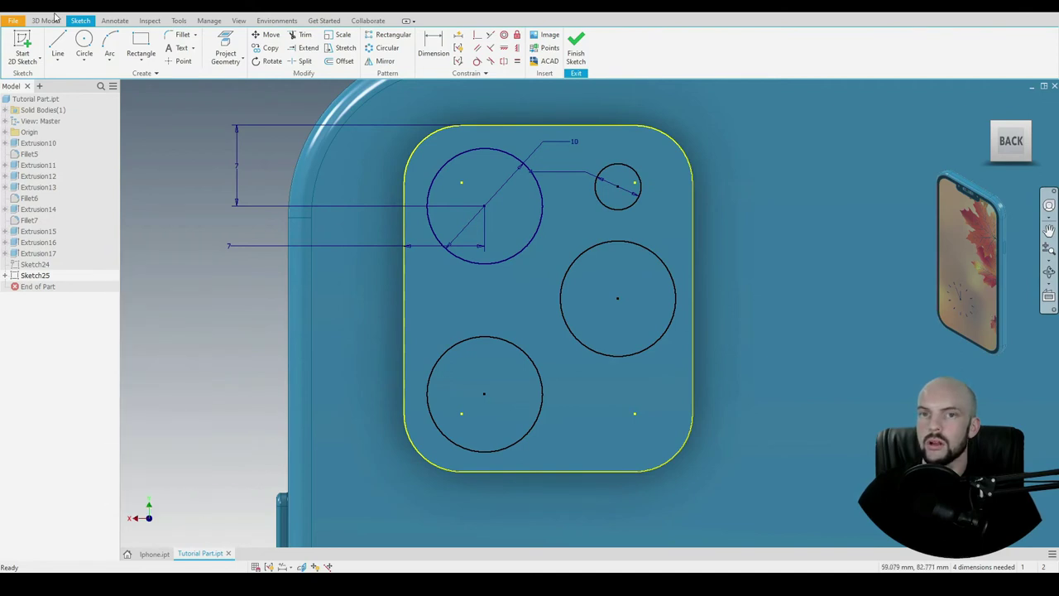
Step: Cut all four lens circles 0.25 mm deep into the camera bump with Extrude
click(45, 20)
click(58, 45)
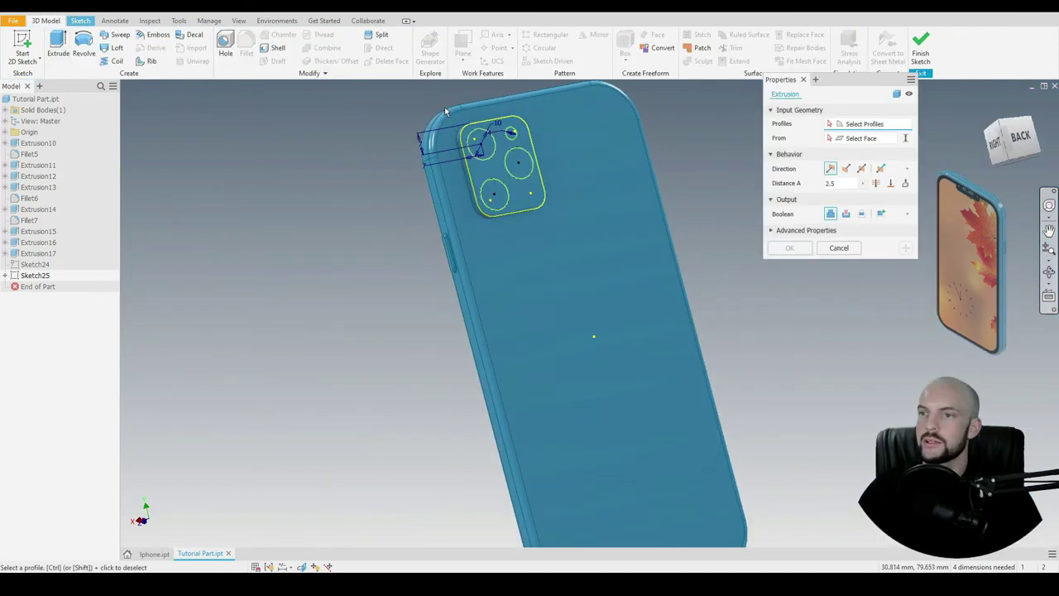
drag(384, 96, 623, 309)
click(845, 213)
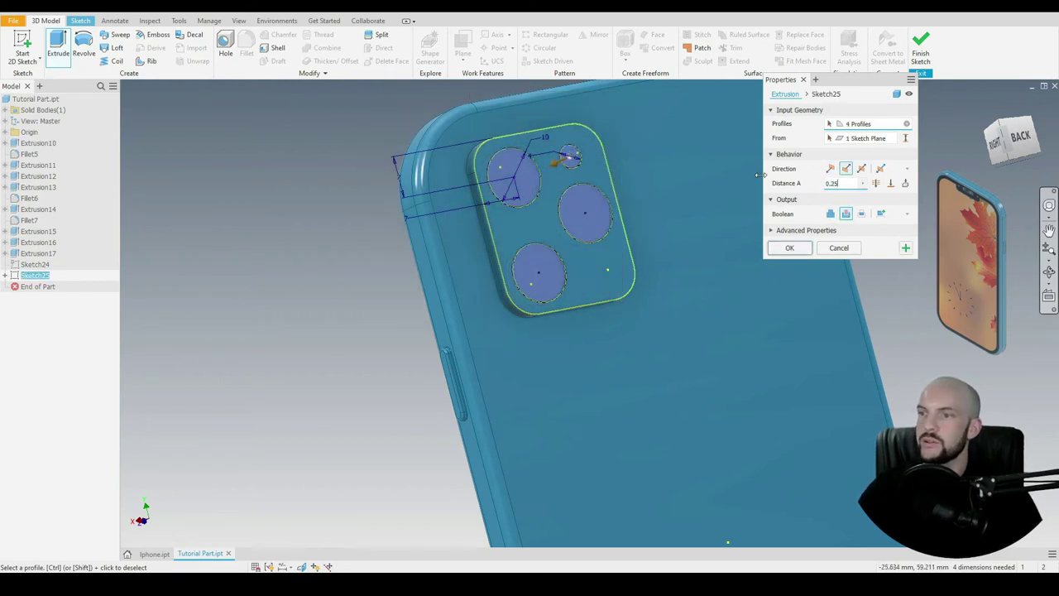
key(Return)
click(503, 181)
click(591, 218)
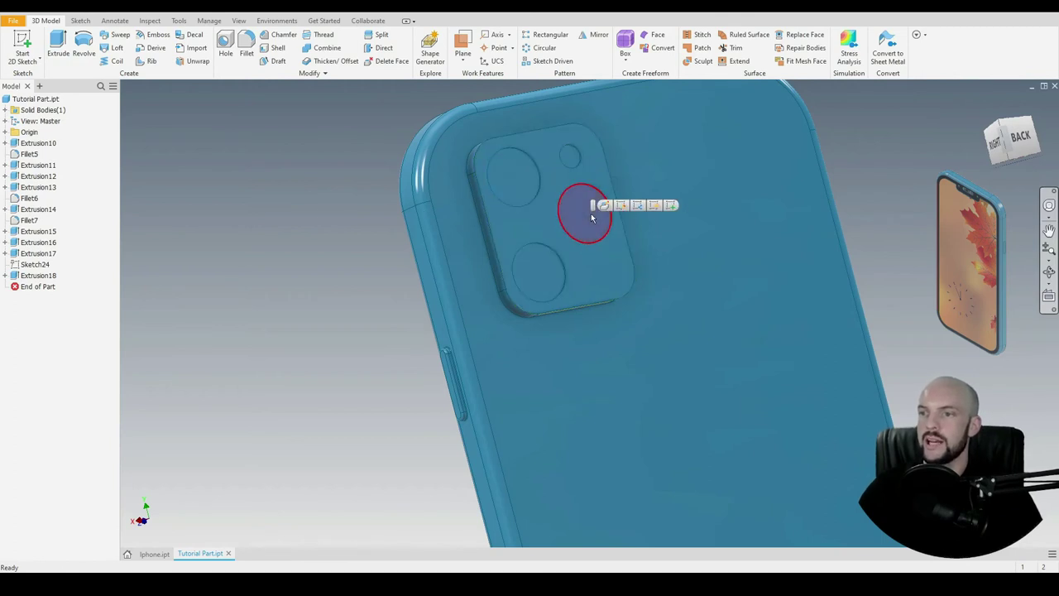
click(542, 284)
click(570, 160)
click(296, 154)
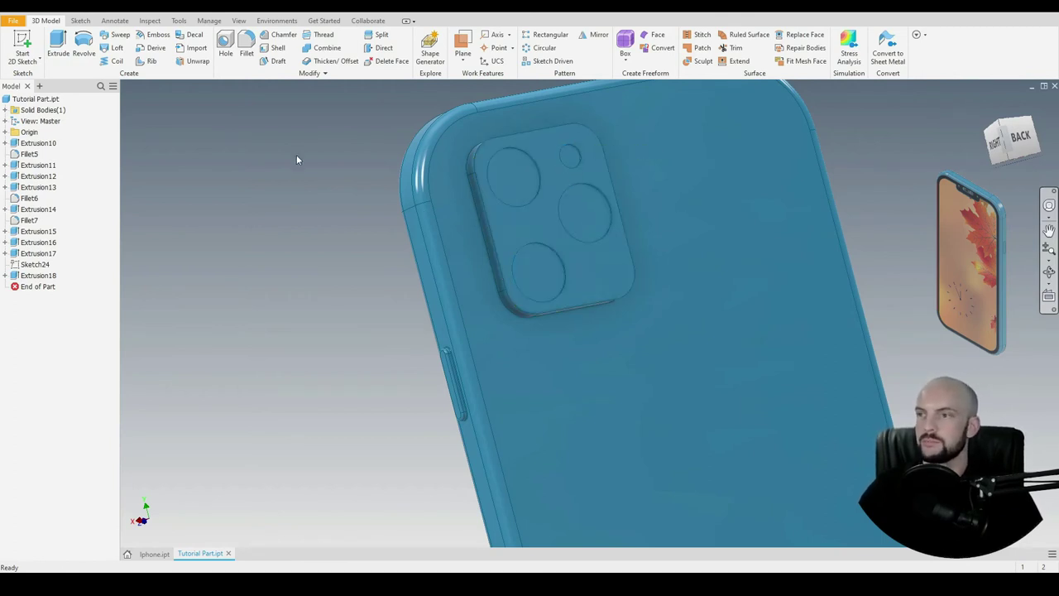
Step: Create a work plane offset outward from the phone's front screen face
shift+middle_drag(296, 160, 184, 212)
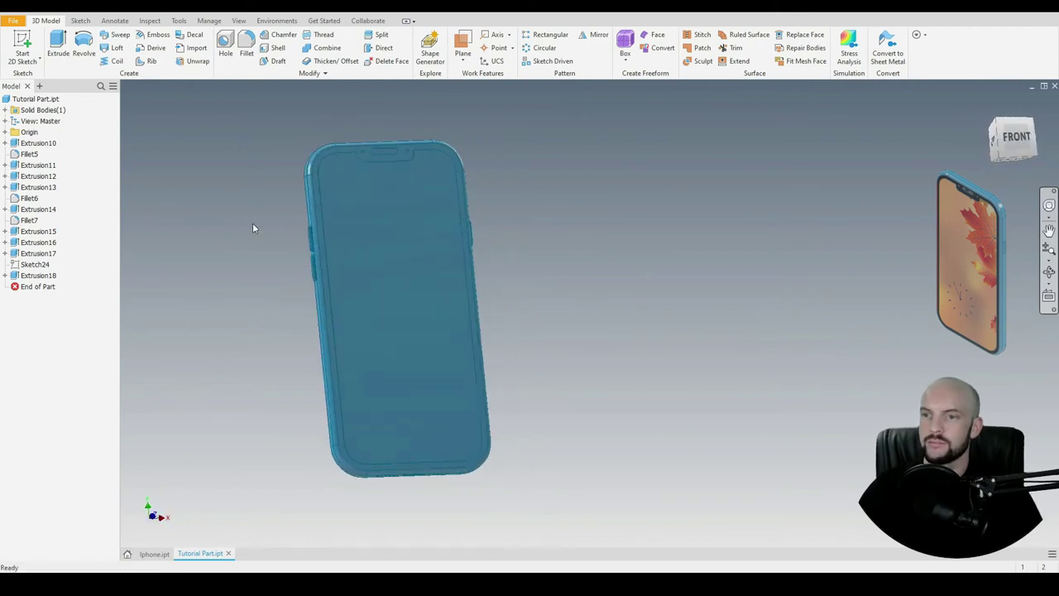
click(378, 222)
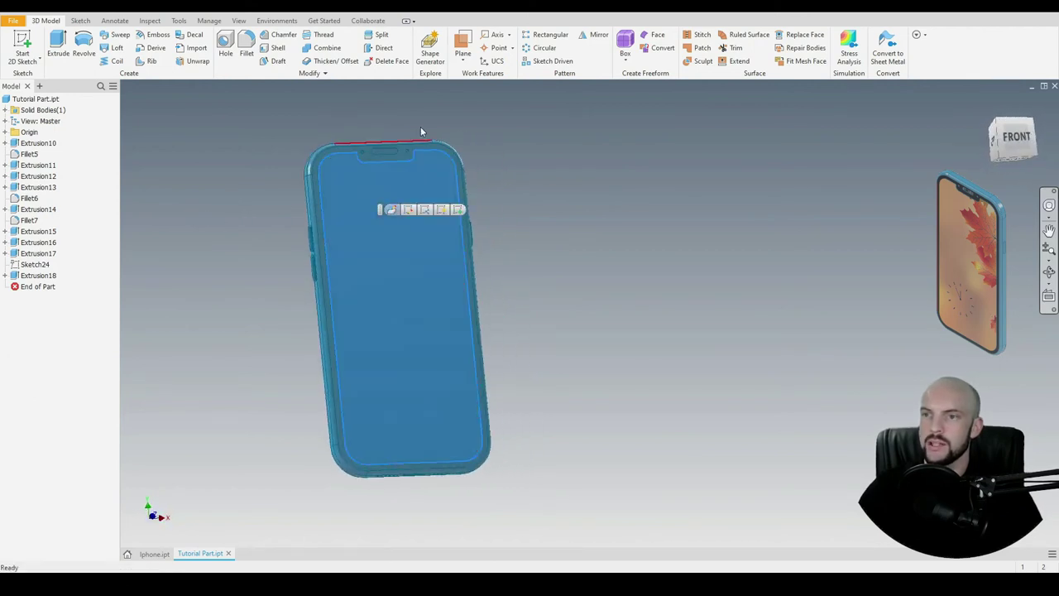
click(462, 58)
click(495, 105)
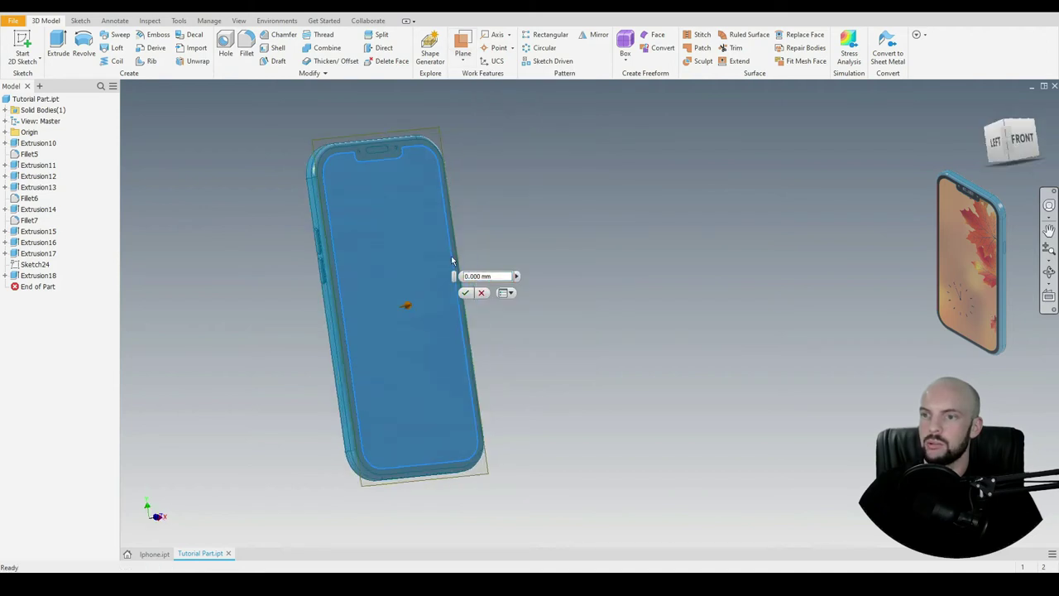
key(Return)
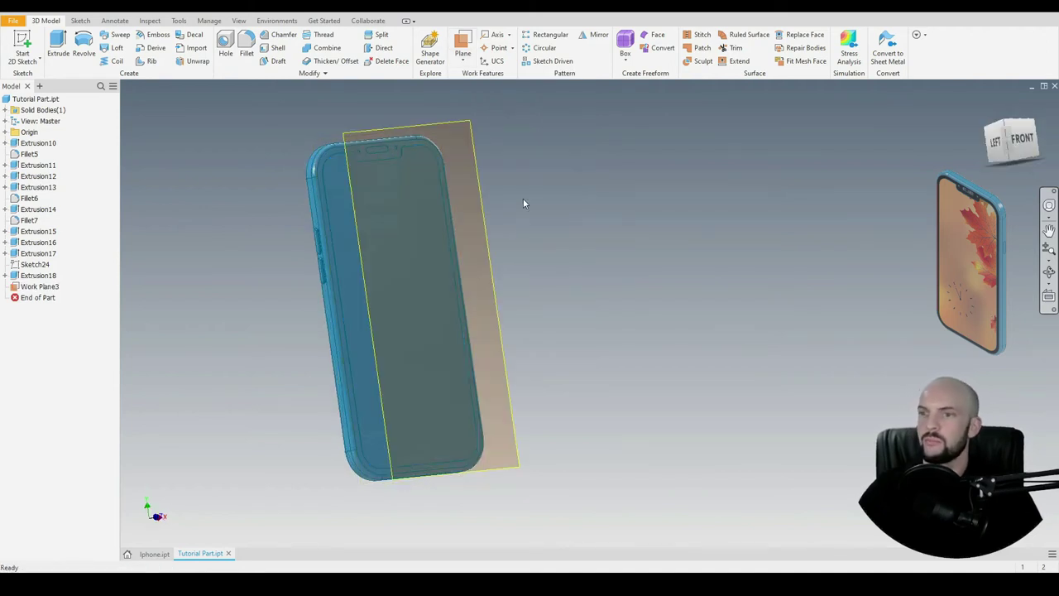
Step: Start a sketch on the new offset work plane and insert the image Screen Saver 2.jpg
click(468, 130)
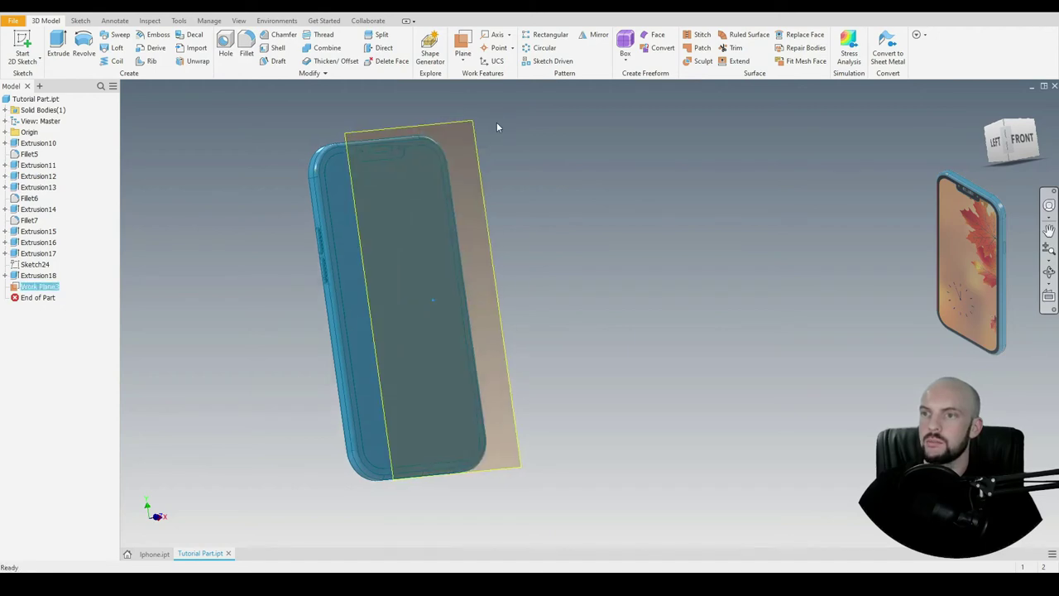
key(s)
click(546, 37)
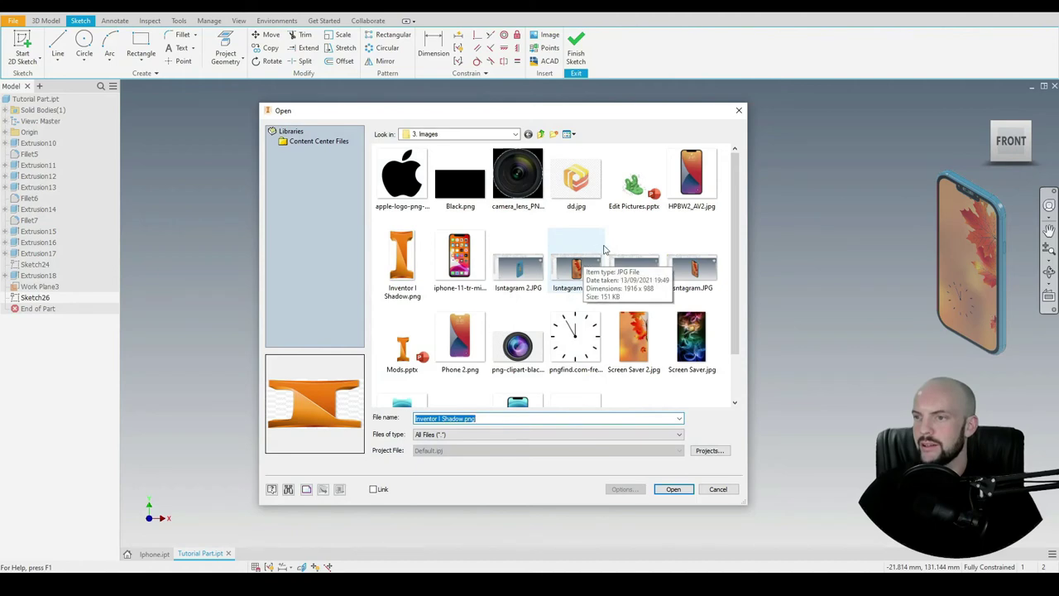
scroll(608, 257, down, 1)
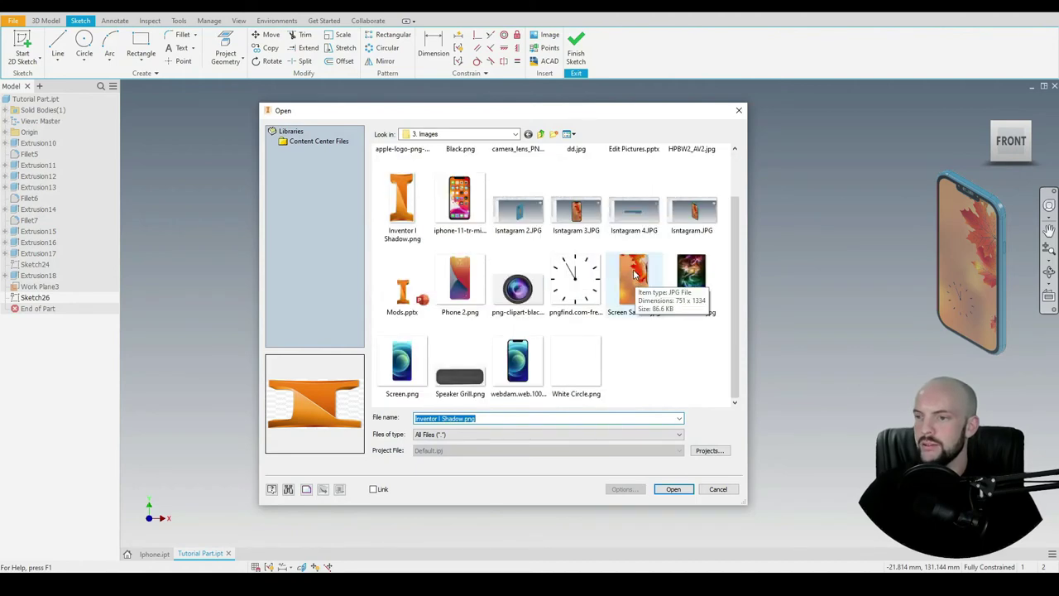
double_click(634, 274)
scroll(449, 152, up, 2)
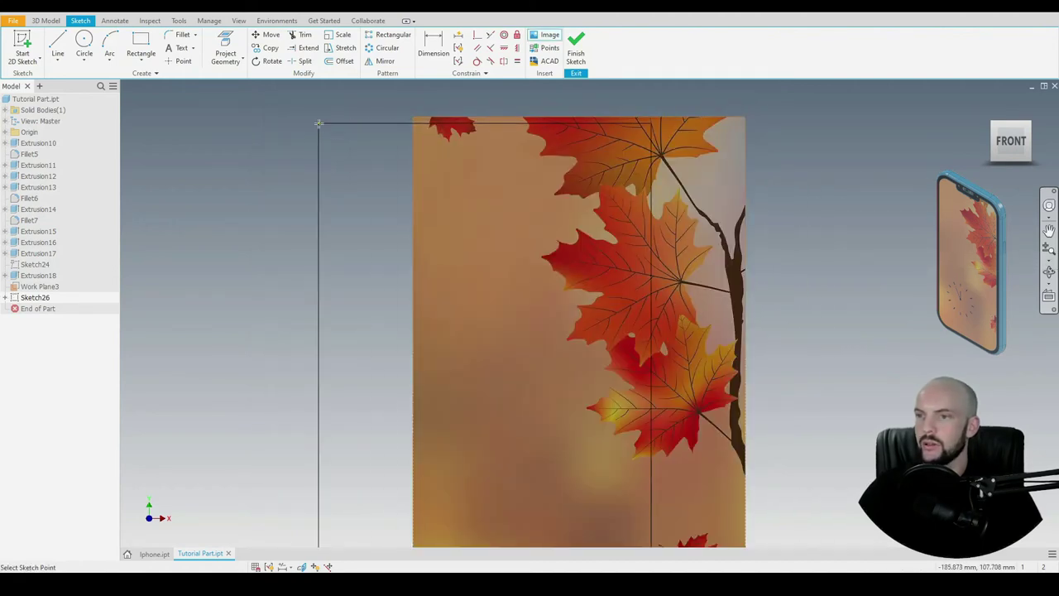
click(370, 122)
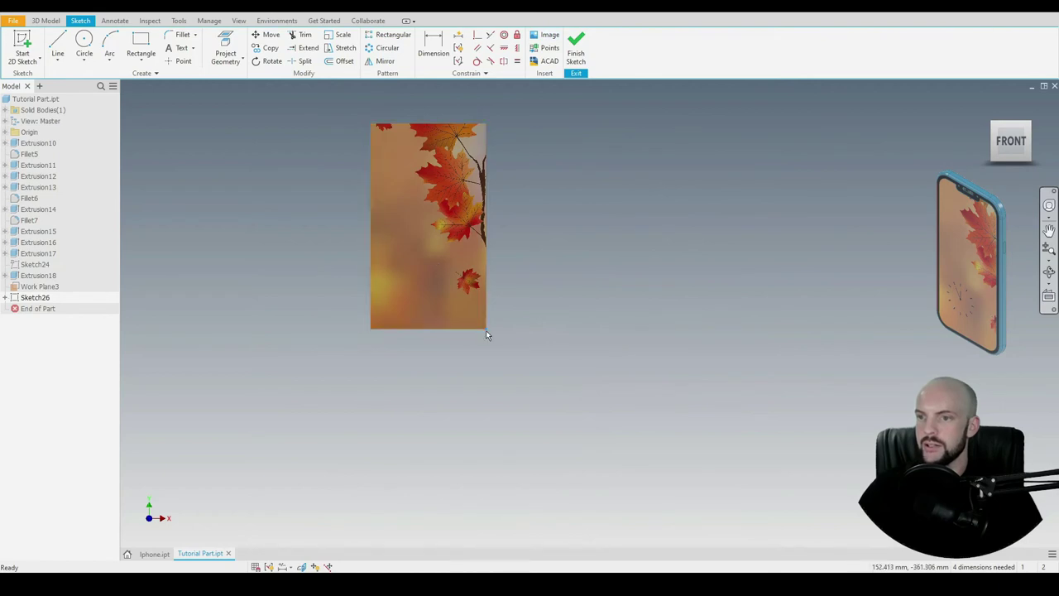
Step: Resize and move the inserted wallpaper image so that it covers the phone's whole front
drag(486, 330, 403, 328)
drag(387, 299, 414, 176)
scroll(418, 201, up, 5)
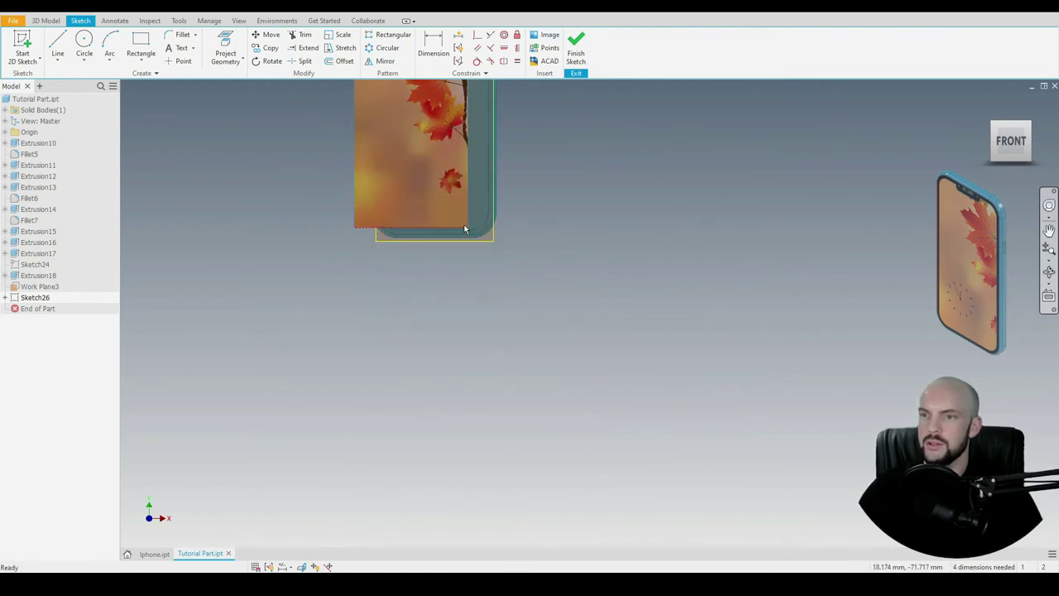
drag(468, 229, 512, 230)
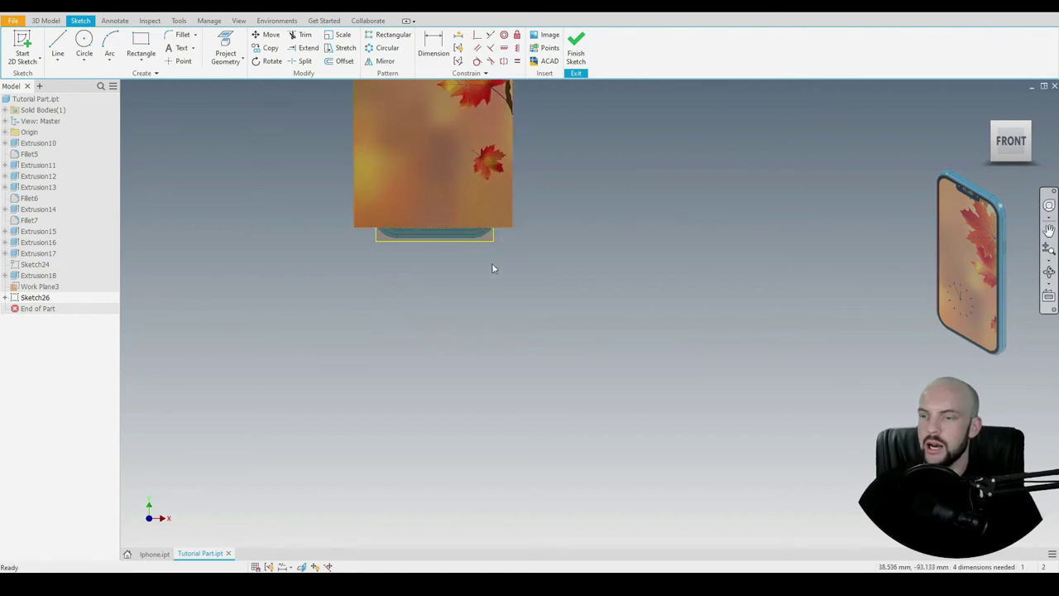
scroll(494, 265, down, 2)
middle_drag(541, 243, 548, 339)
mouse_move(468, 252)
mouse_down()
mouse_move(469, 276)
mouse_move(469, 264)
mouse_up()
Step: Apply the wallpaper image as a decal on the phone's recessed screen face and hide the offset work plane
click(45, 21)
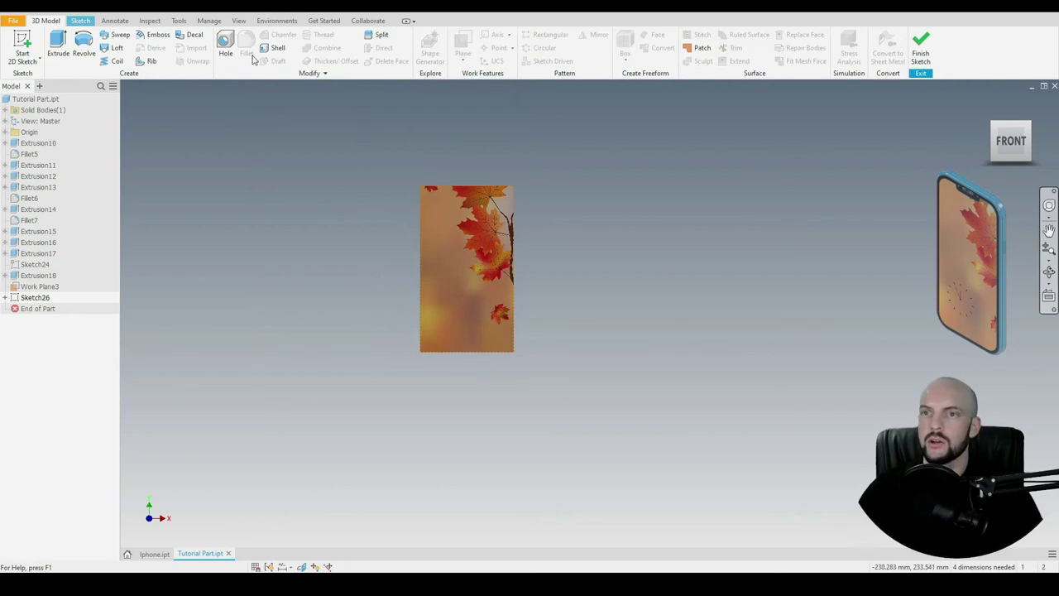
click(188, 35)
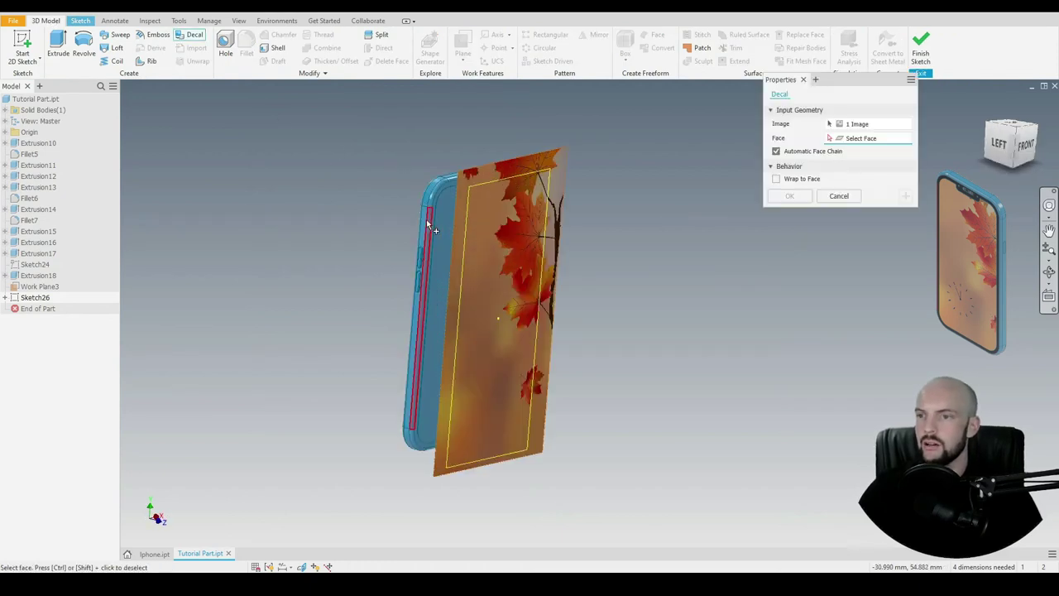
click(439, 227)
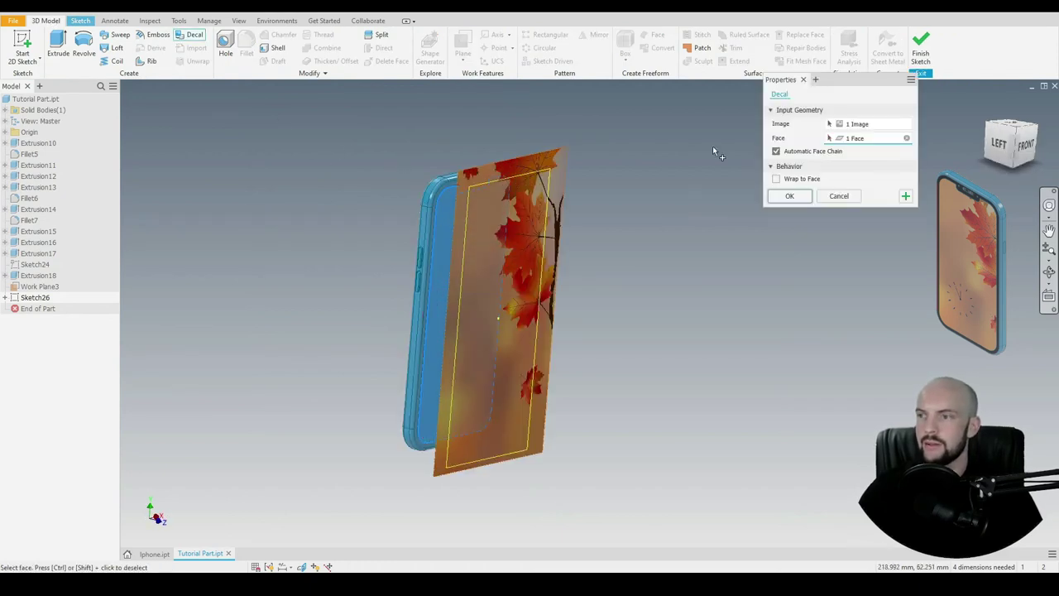
click(805, 154)
click(790, 196)
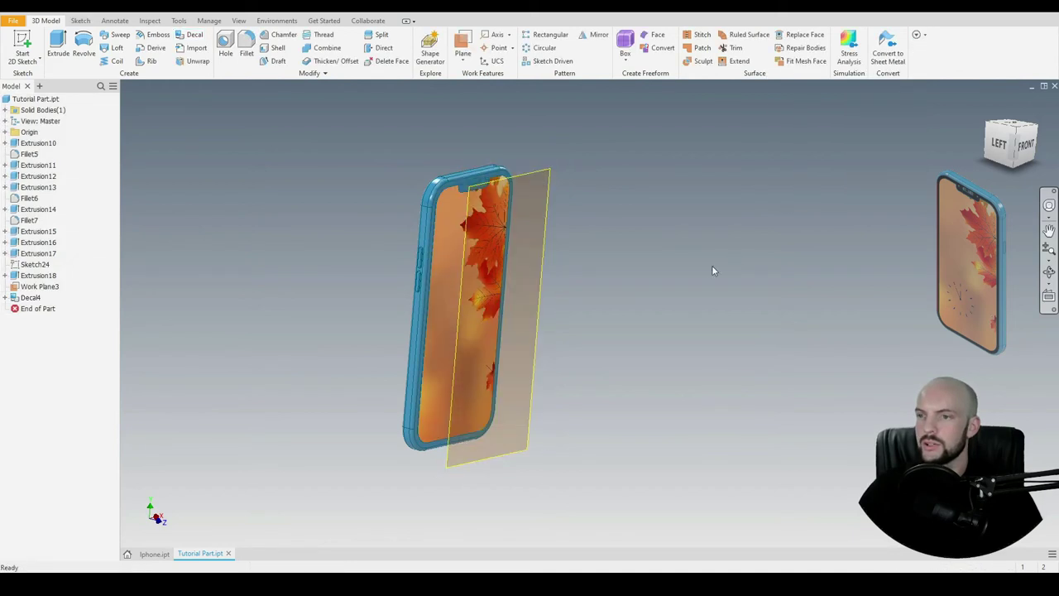
right_click(44, 290)
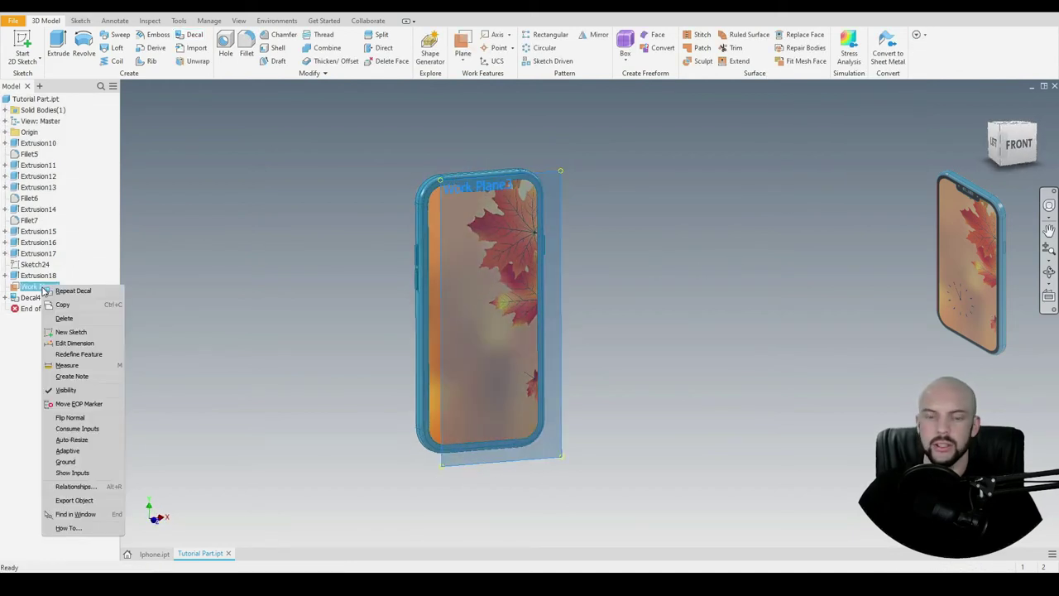
click(65, 389)
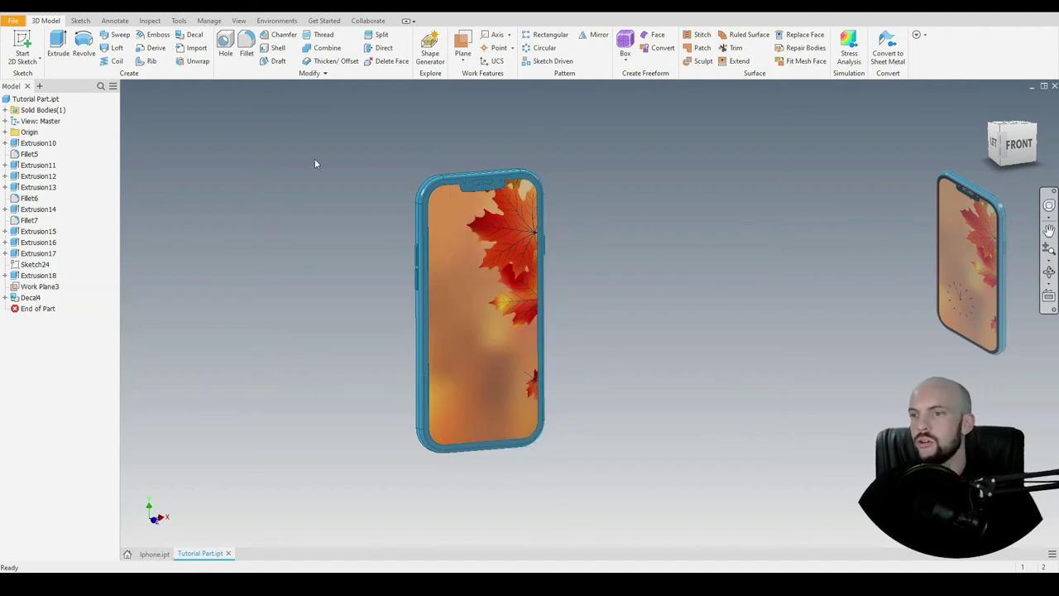
Step: Change the appearance of the front bezel face around the screen and notch to Anodized - Black
shift+middle_drag(364, 174, 386, 166)
scroll(513, 177, down, 5)
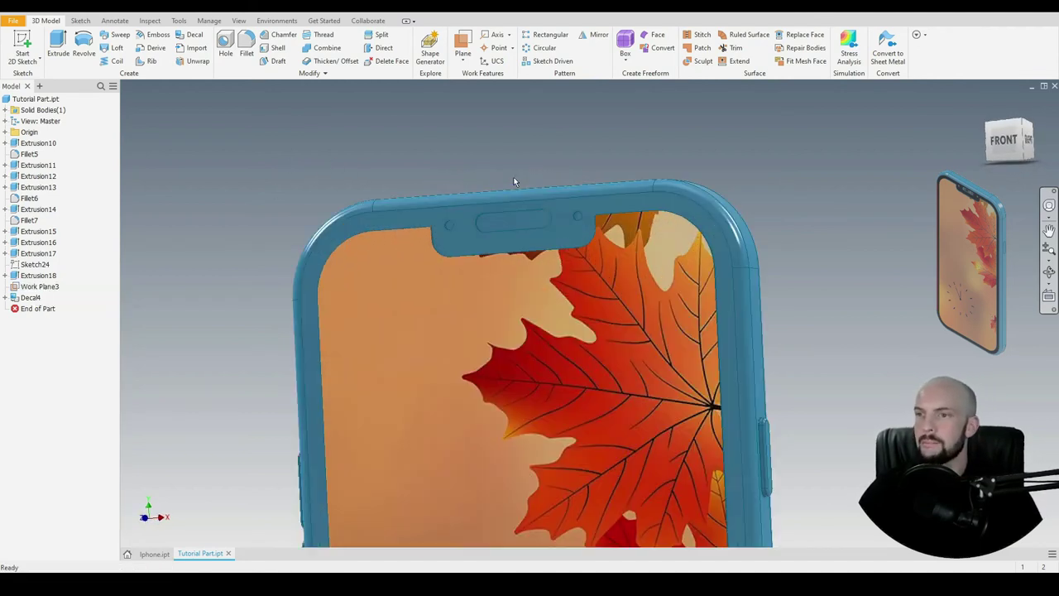
click(563, 235)
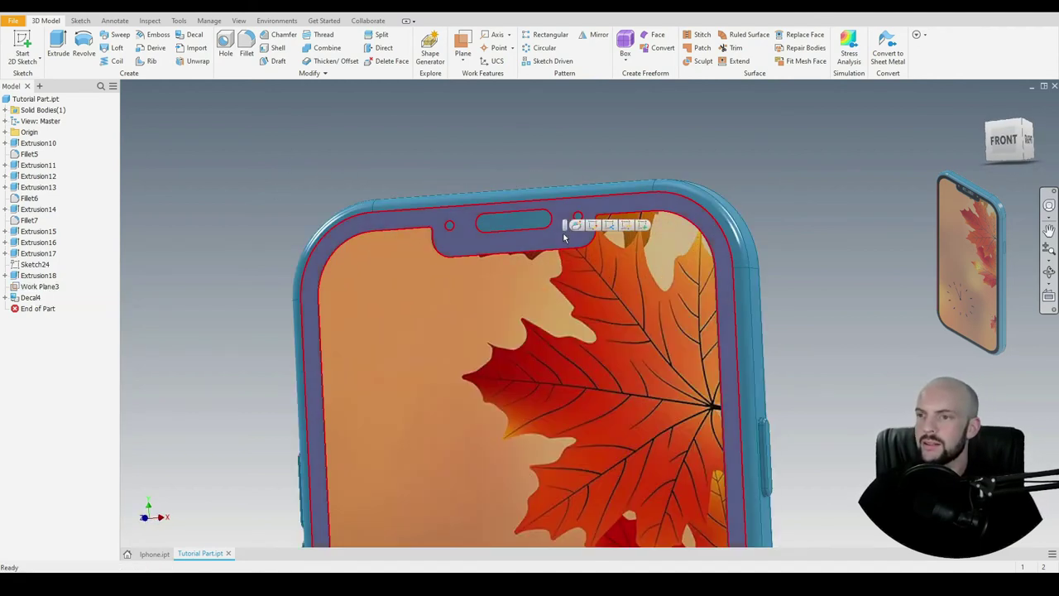
click(279, 10)
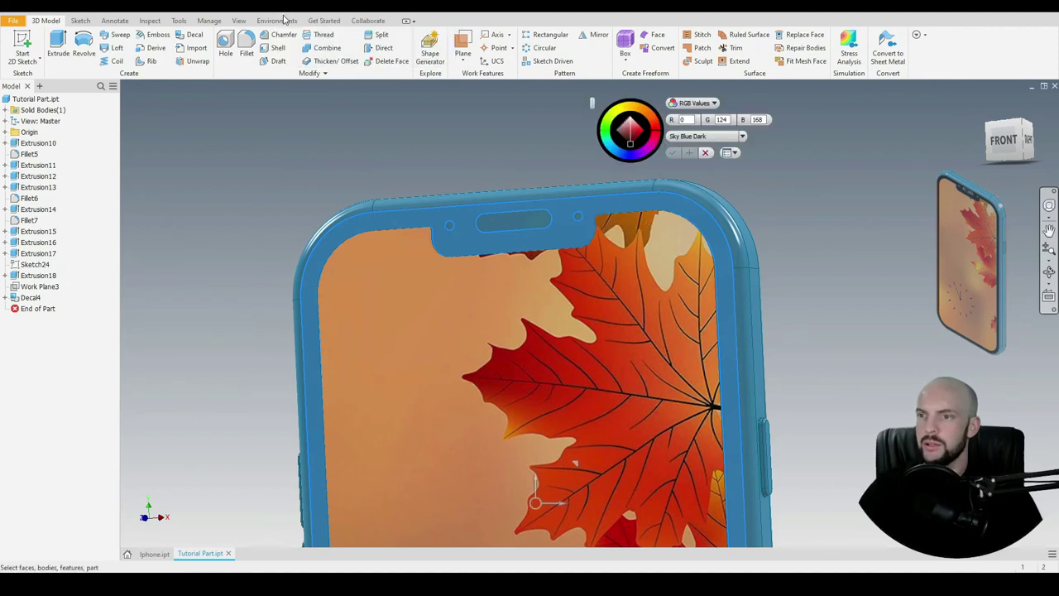
click(742, 137)
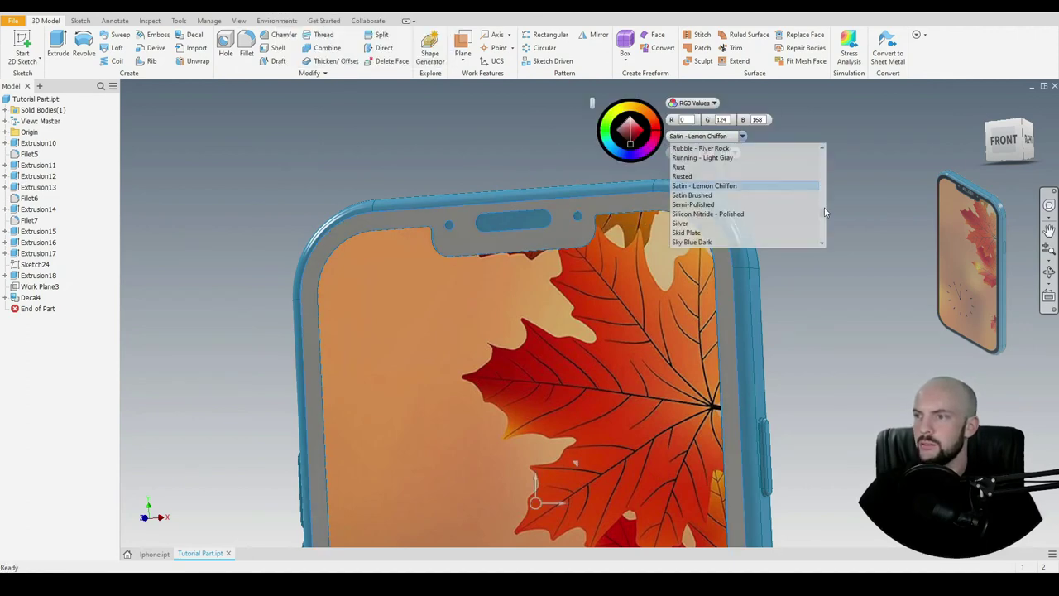
drag(822, 213, 825, 161)
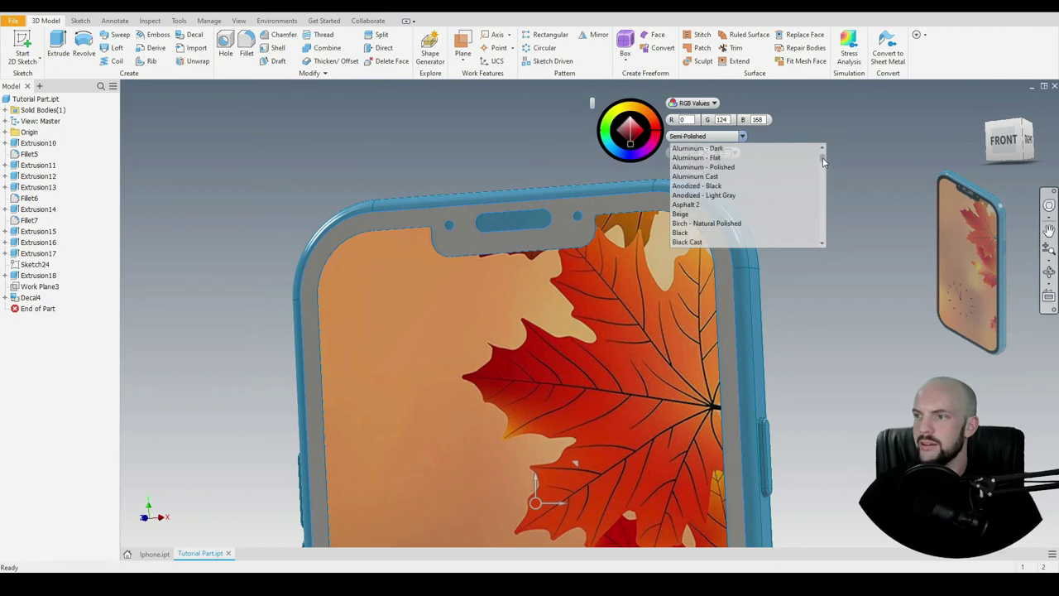
click(699, 185)
click(677, 157)
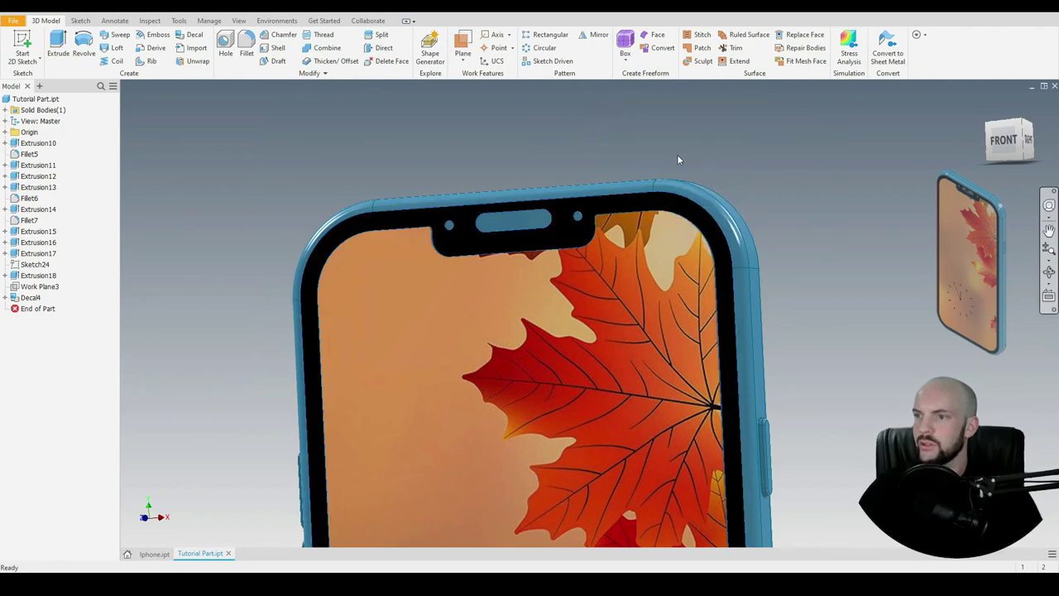
Step: Insert Speaker Grill.png in a new sketch on the offset work plane and shrink it over the speaker slot in the notch
scroll(542, 147, down, 5)
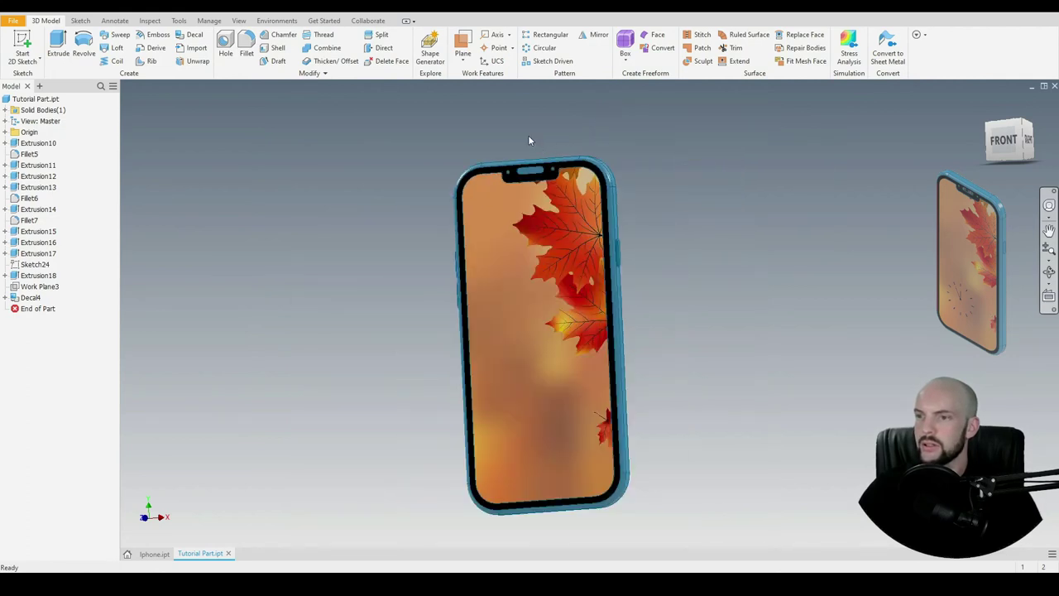
scroll(521, 175, up, 4)
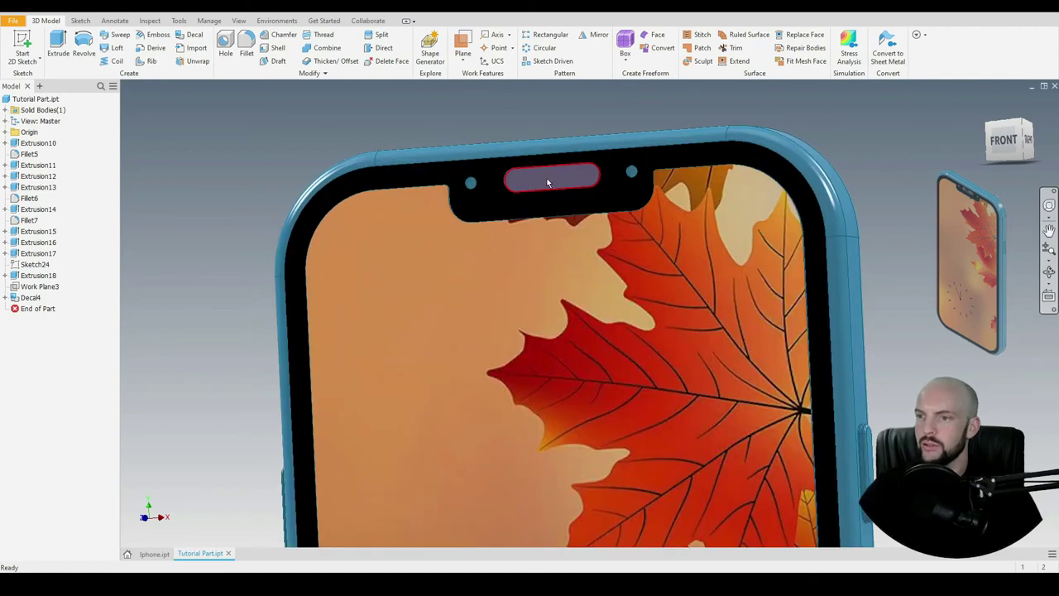
scroll(547, 182, down, 4)
click(35, 287)
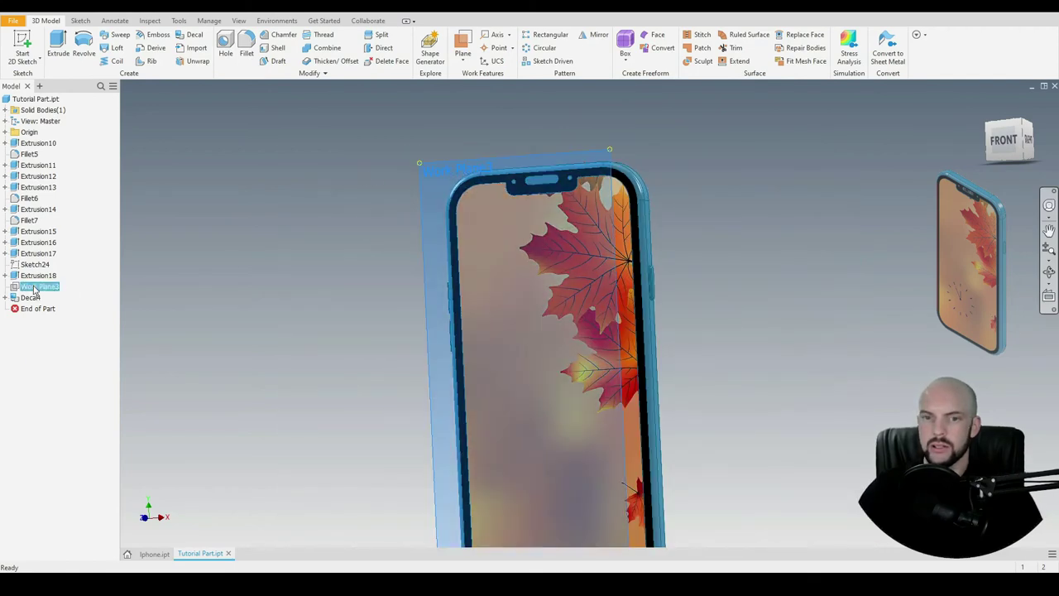
right_click(35, 289)
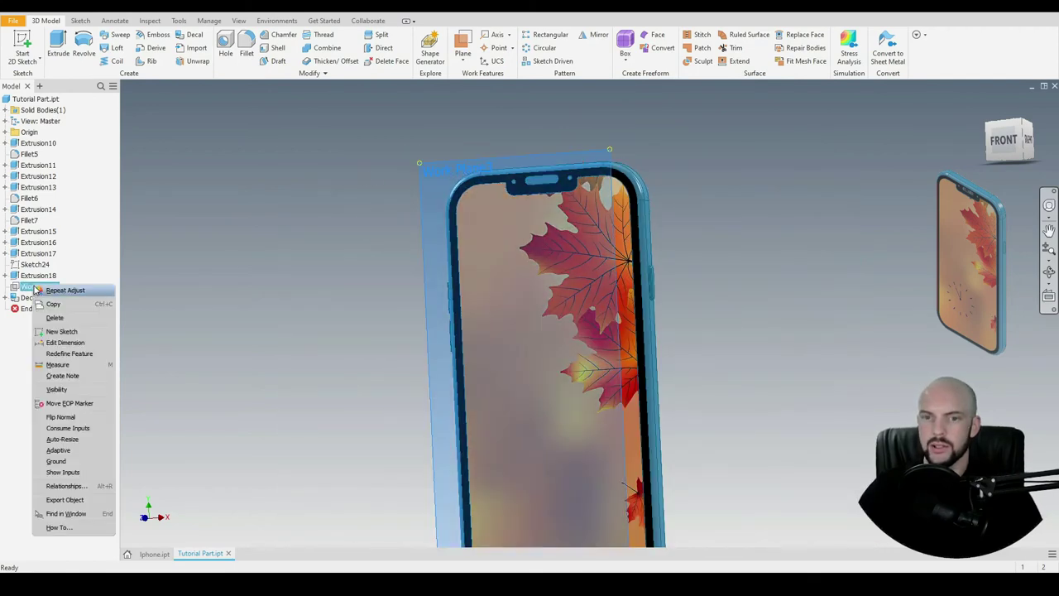
click(51, 331)
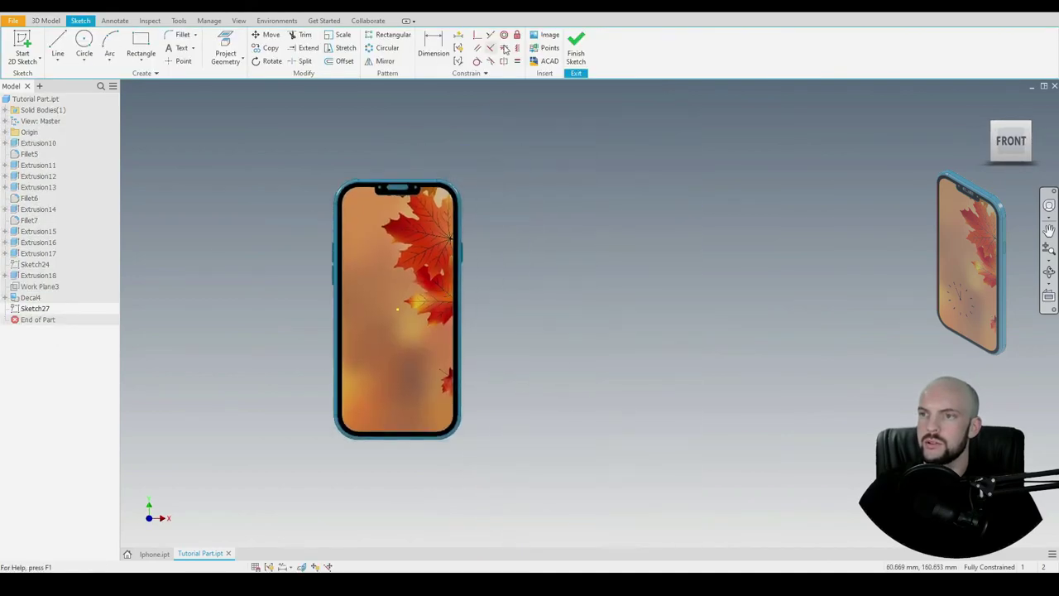
click(548, 38)
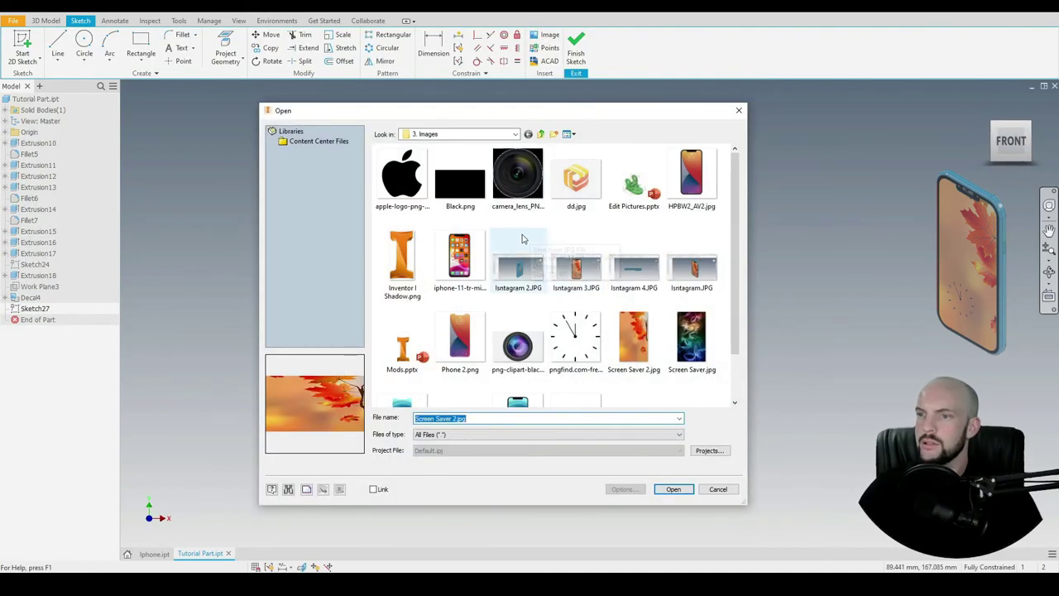
scroll(478, 259, down, 2)
key(Return)
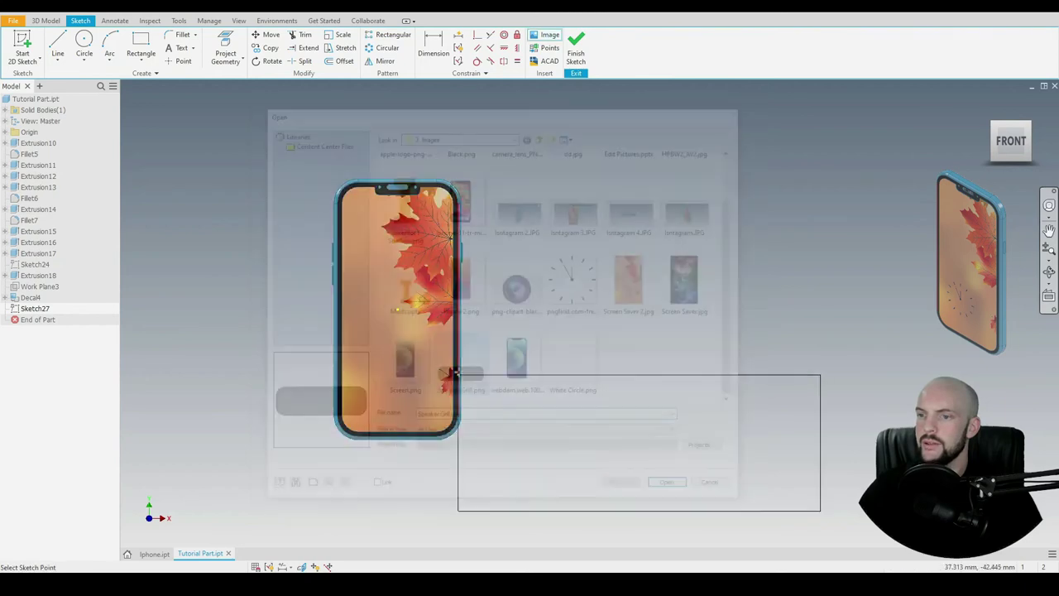
click(225, 137)
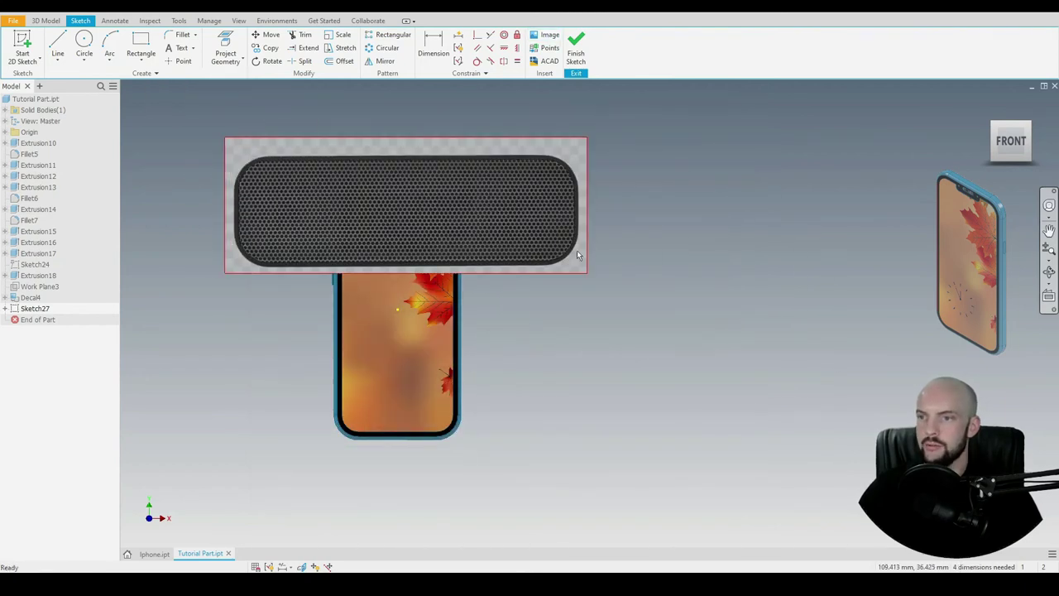
drag(586, 271, 398, 193)
scroll(398, 193, up, 5)
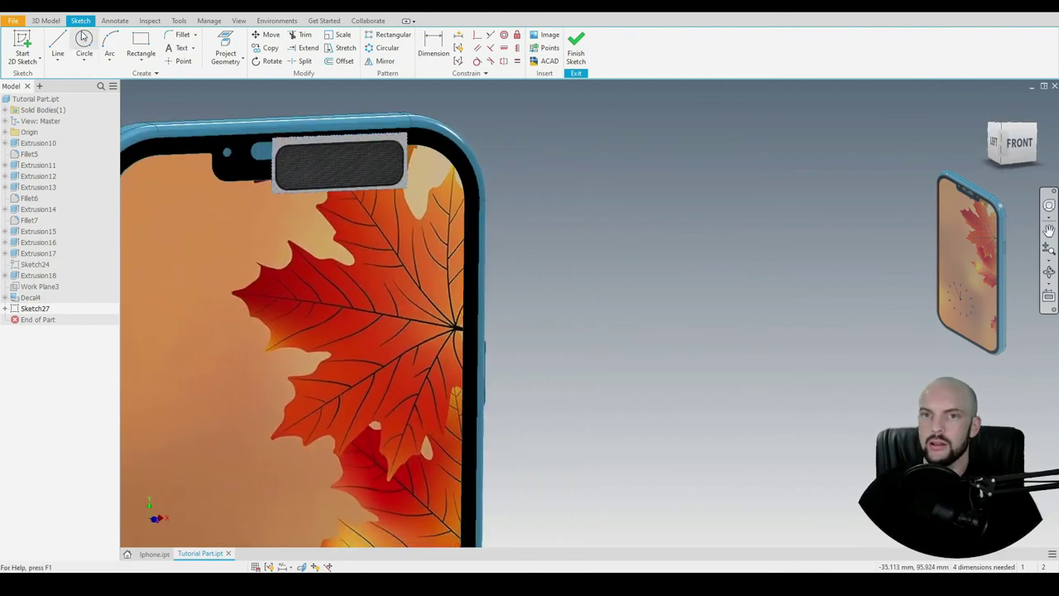
Step: Apply the speaker grill image as a decal on the face of the speaker slot in the notch
click(45, 21)
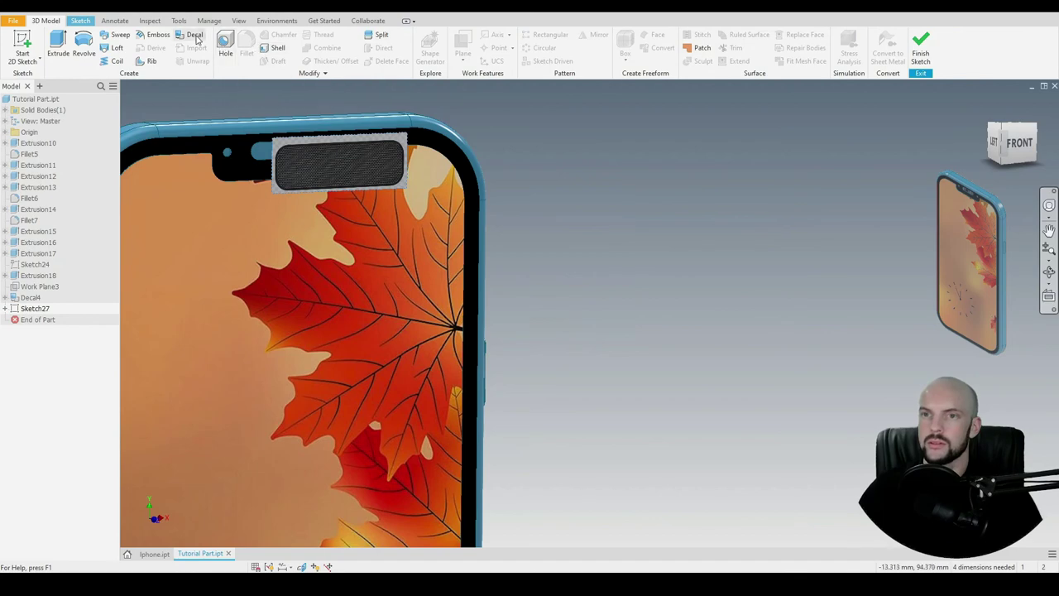
click(197, 39)
middle_drag(265, 104, 466, 143)
scroll(463, 182, up, 3)
click(462, 201)
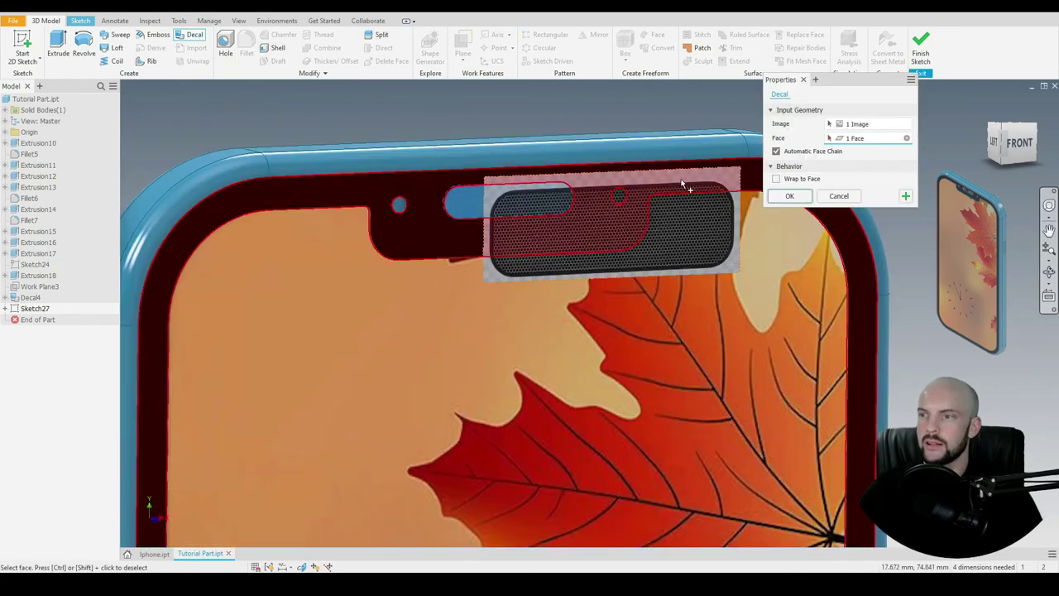
click(792, 198)
Step: Start another sketch on the offset work plane and insert the clock face image from the 3. Images folder
scroll(449, 99, down, 5)
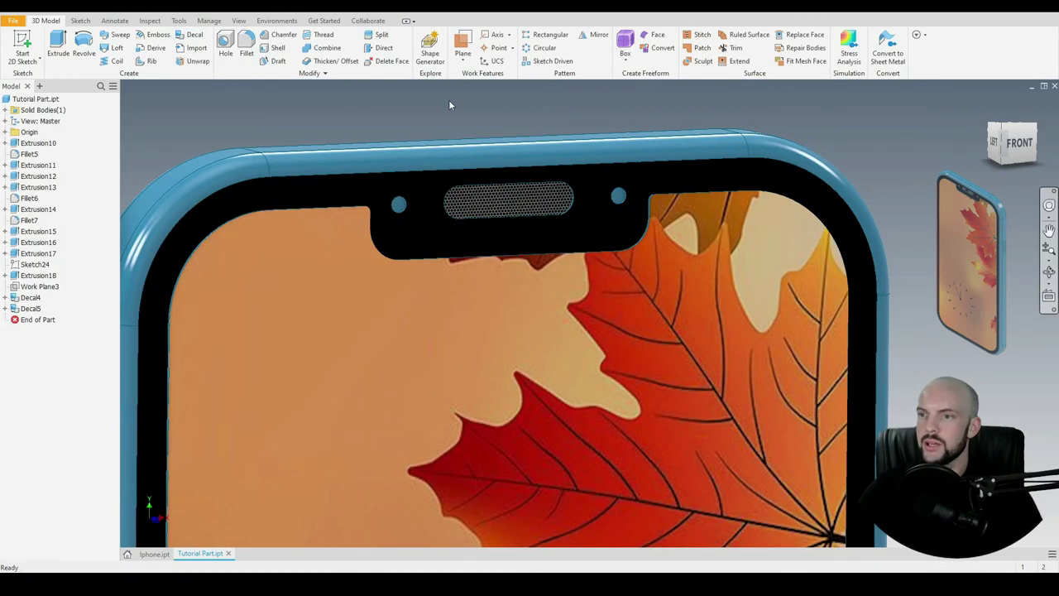
scroll(471, 132, up, 6)
scroll(515, 154, down, 6)
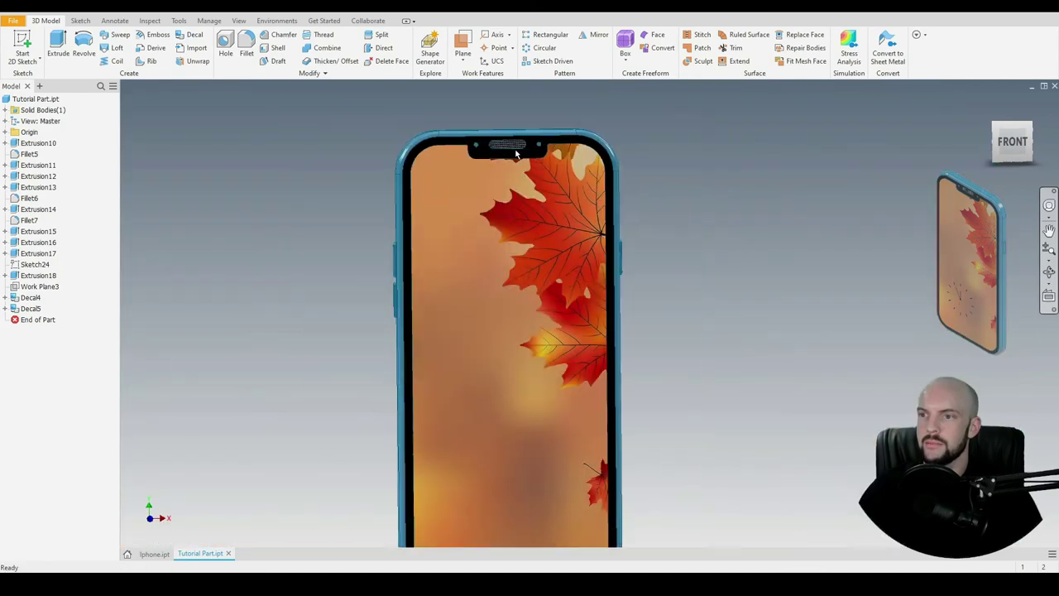
shift+middle_drag(718, 236, 222, 334)
scroll(695, 223, down, 4)
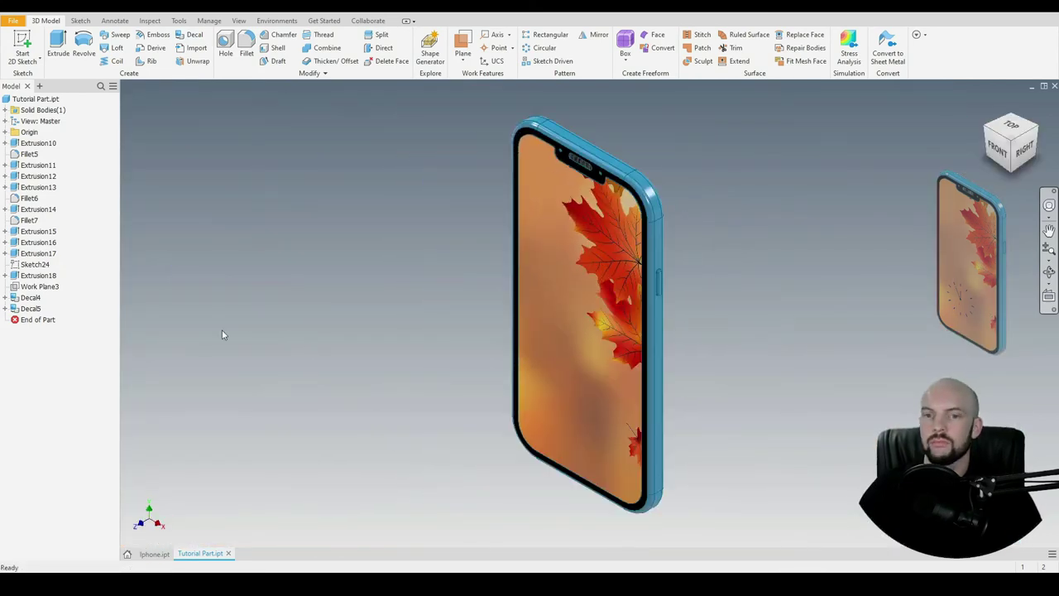
right_click(36, 287)
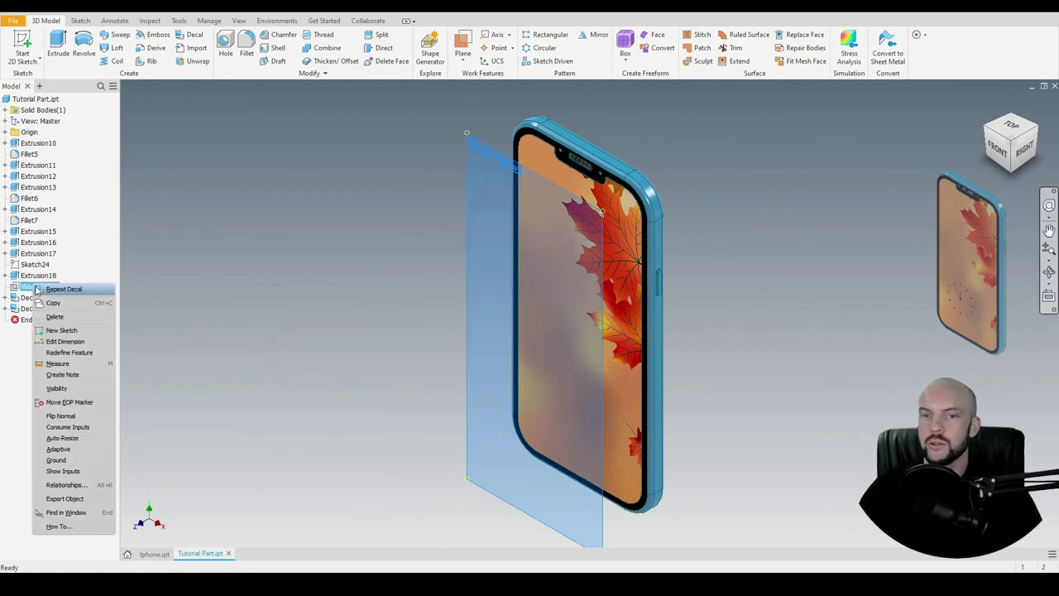
click(61, 330)
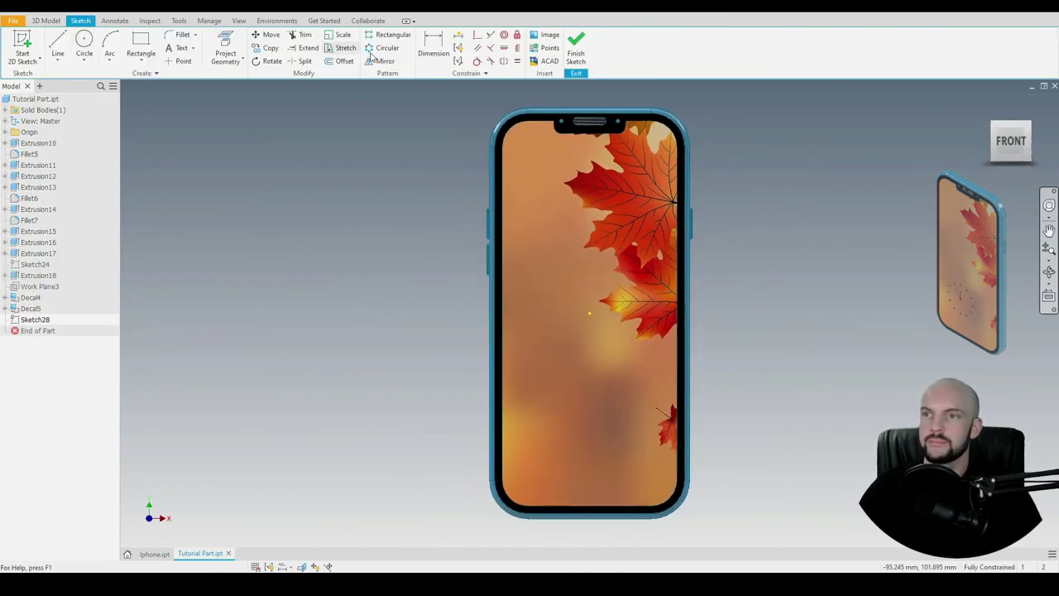
click(550, 34)
scroll(574, 337, down, 1)
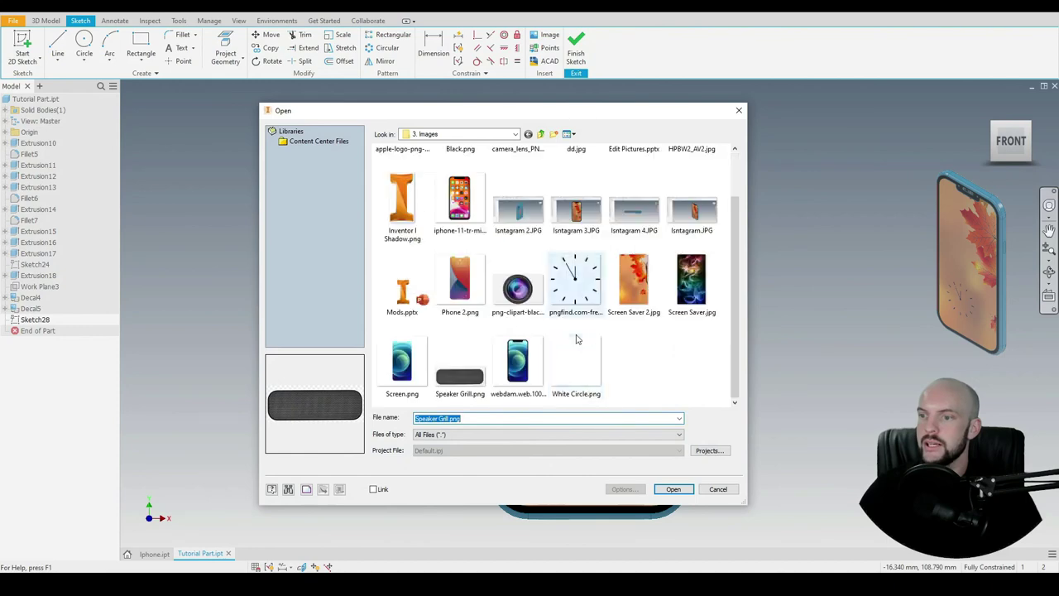
double_click(576, 291)
click(342, 236)
right_click(298, 187)
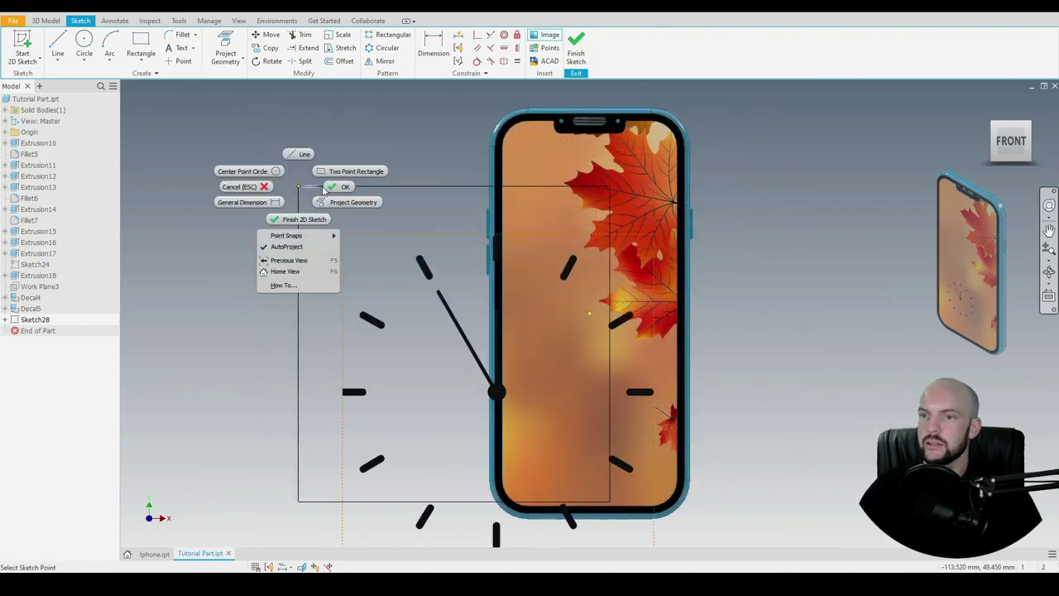
click(339, 187)
Step: Shrink the clock image, place it over the lower part of the screen, and apply it as a decal on the screen face
scroll(340, 187, down, 3)
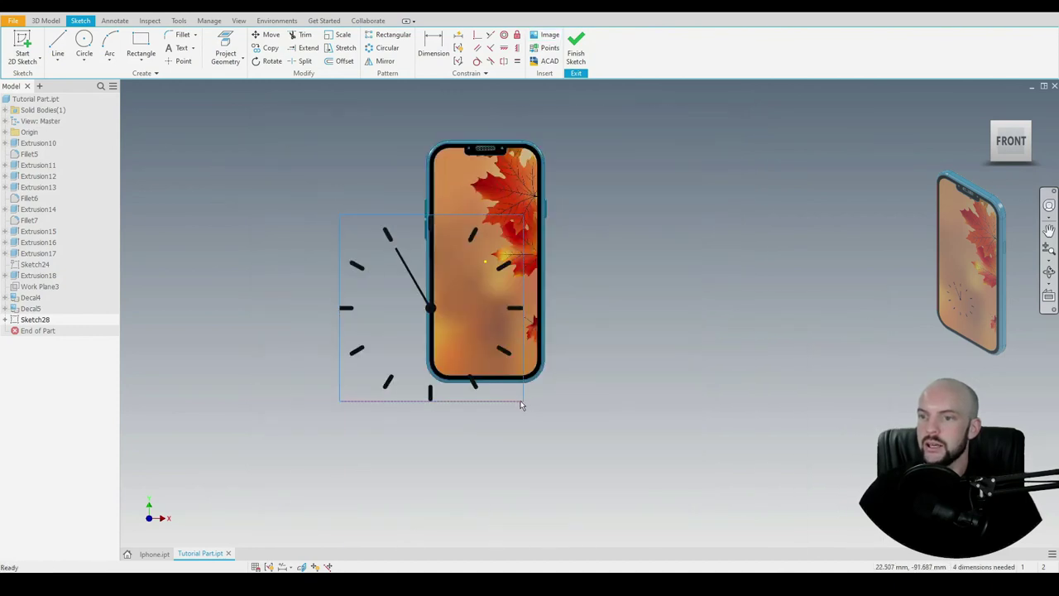
drag(521, 403, 474, 327)
click(45, 21)
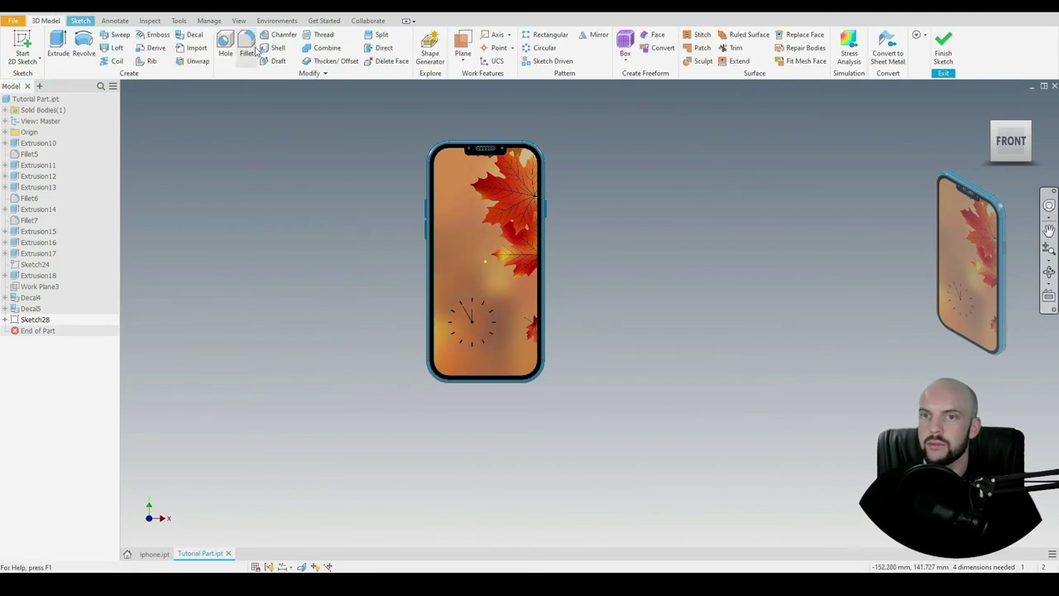
click(194, 34)
shift+middle_drag(459, 276, 429, 261)
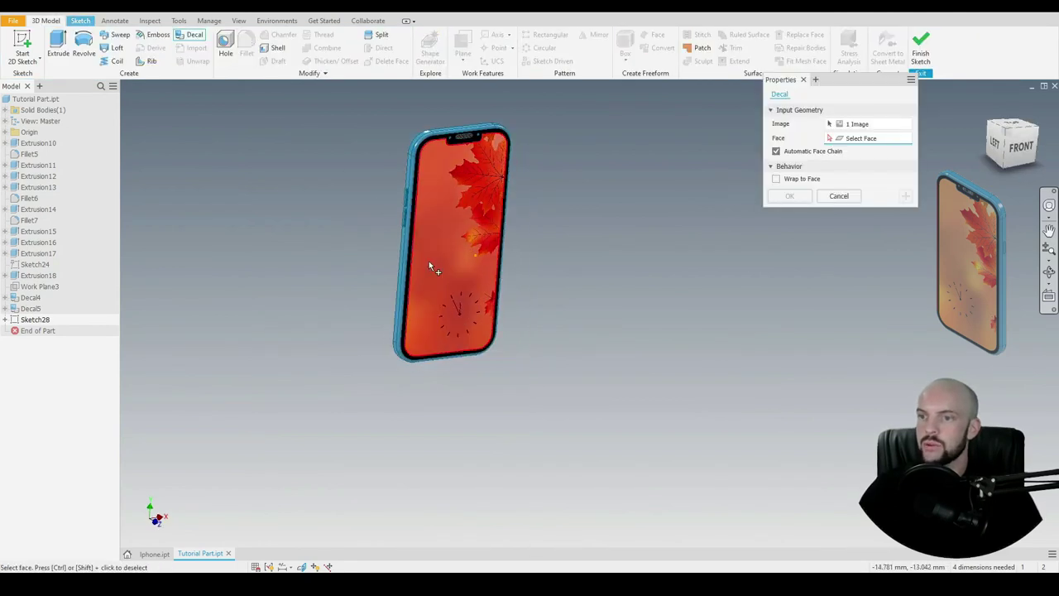
click(429, 260)
click(790, 196)
shift+middle_drag(719, 282, 609, 303)
click(986, 104)
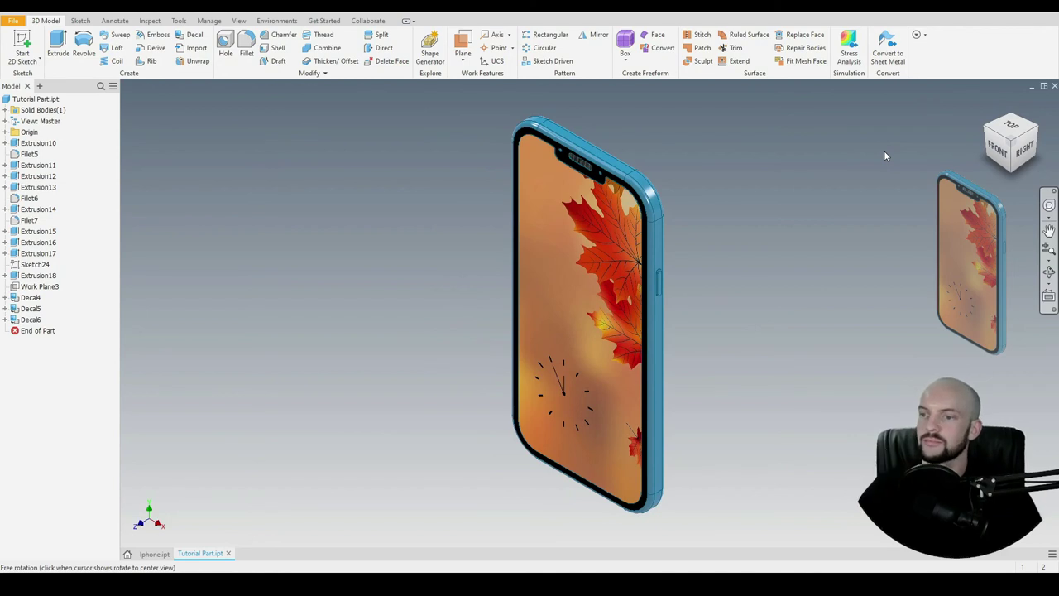
shift+middle_drag(848, 287, 624, 280)
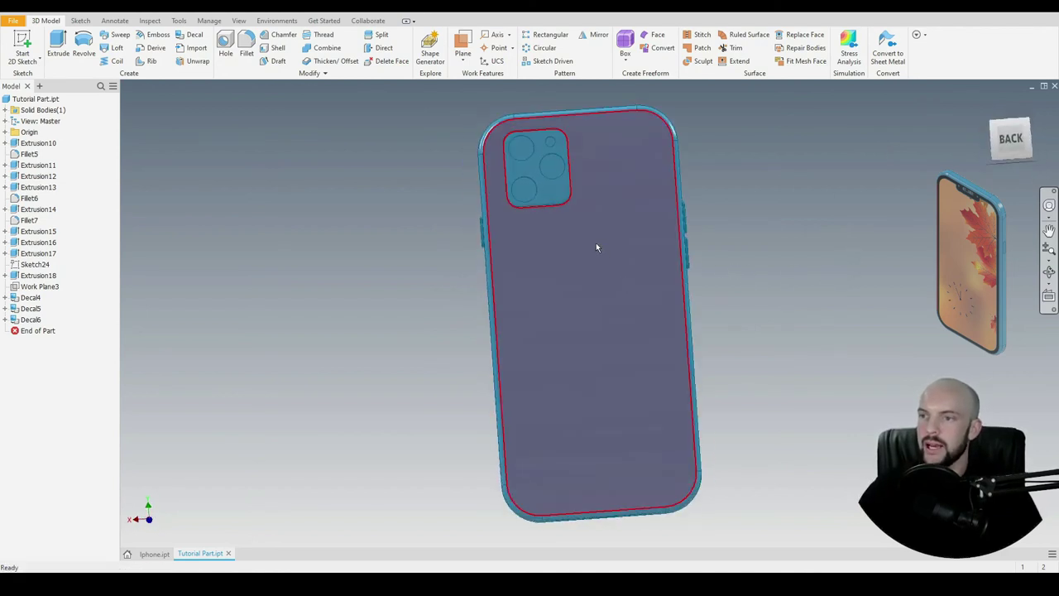
Step: Start a sketch on the phone's back face and insert the Inventor I Shadow.png image
click(588, 308)
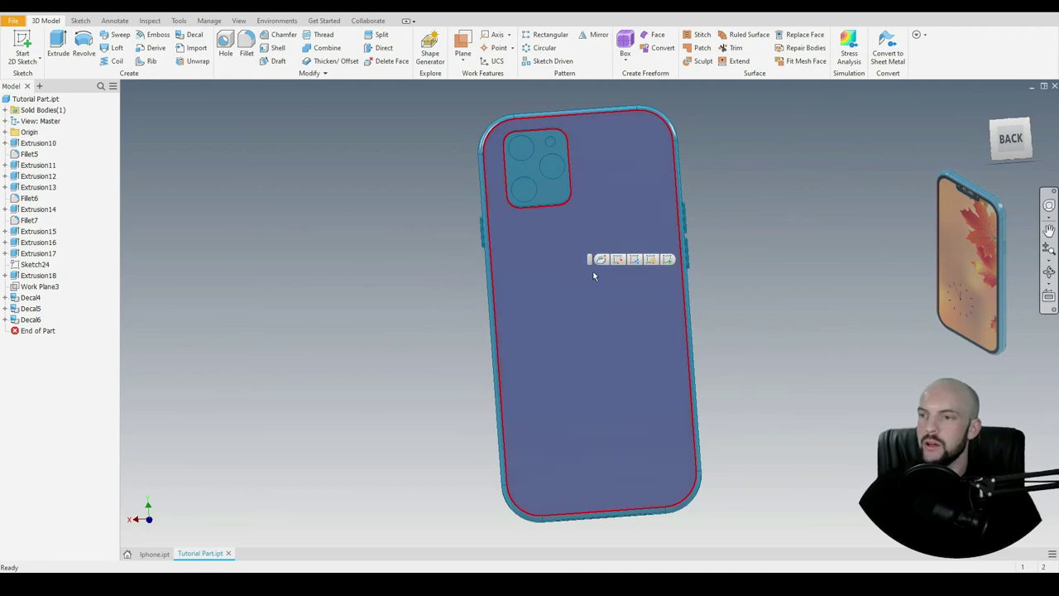
click(665, 259)
key(s)
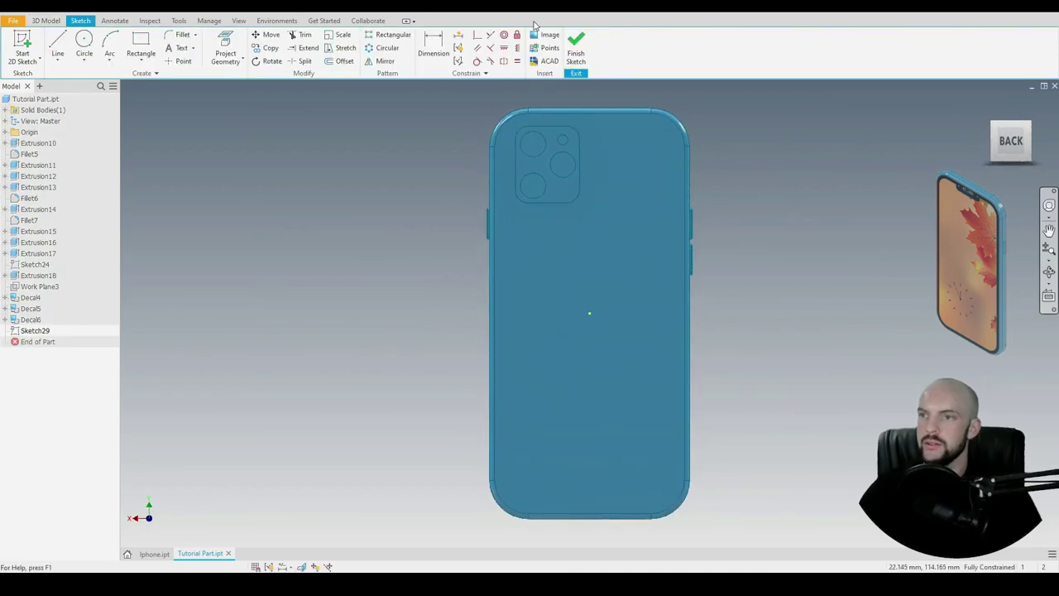
click(543, 34)
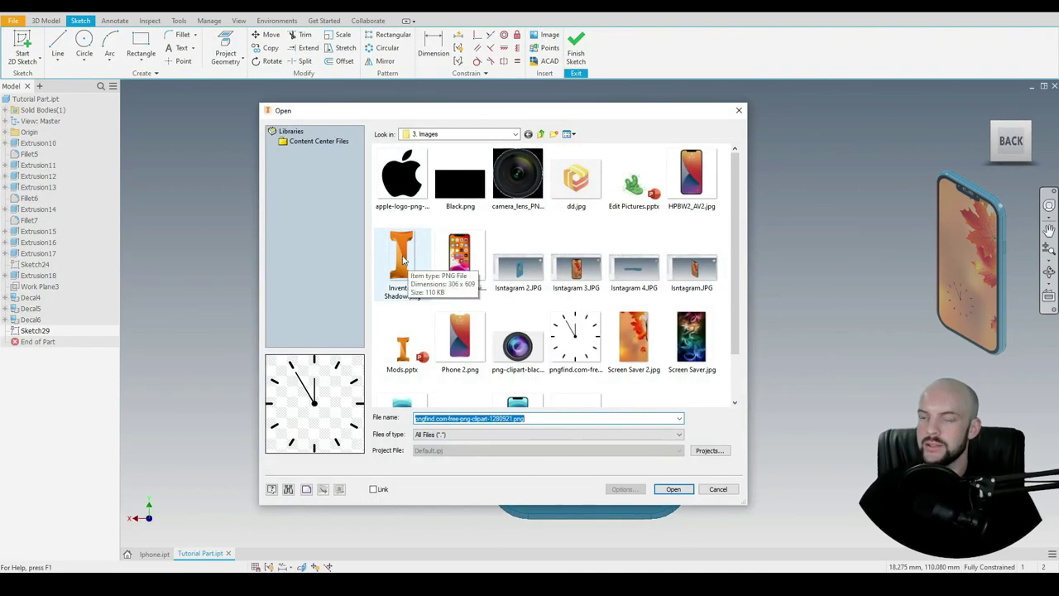
double_click(411, 265)
click(284, 141)
right_click(284, 142)
click(324, 138)
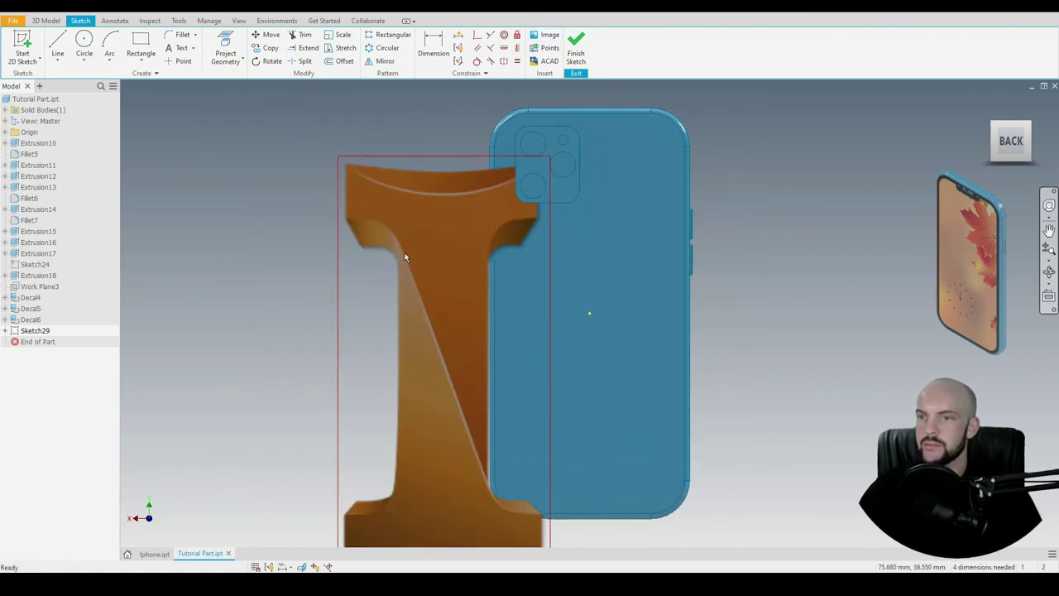
Step: Shrink the Inventor logo image and place it in the middle of the back, below the camera bump
scroll(433, 132, down, 3)
drag(503, 397, 332, 319)
drag(394, 358, 526, 241)
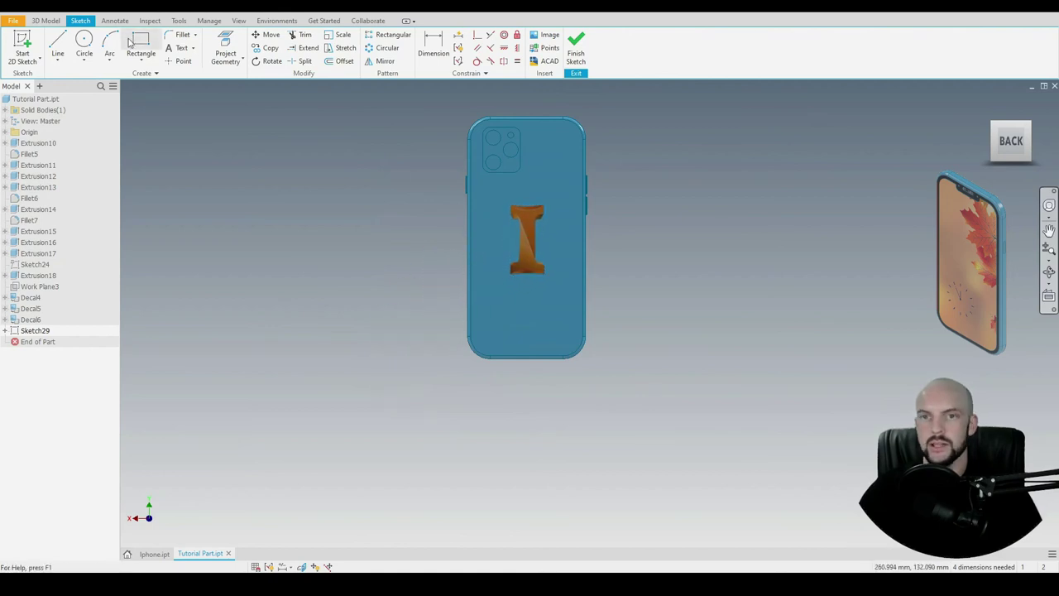
Step: Apply the Inventor logo image as a decal on the phone's back face
click(45, 20)
click(194, 37)
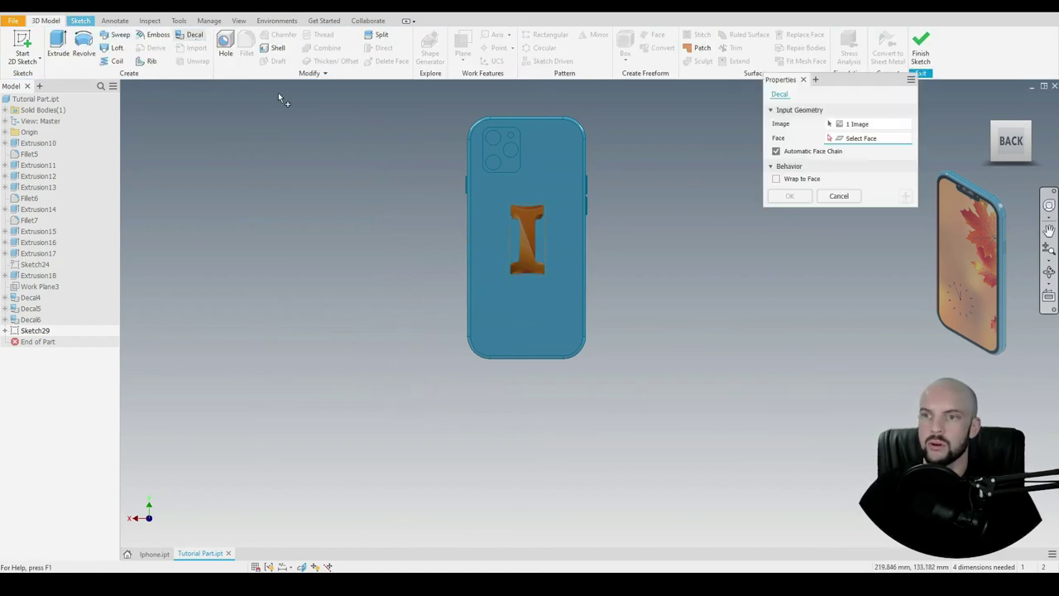
click(488, 179)
click(789, 197)
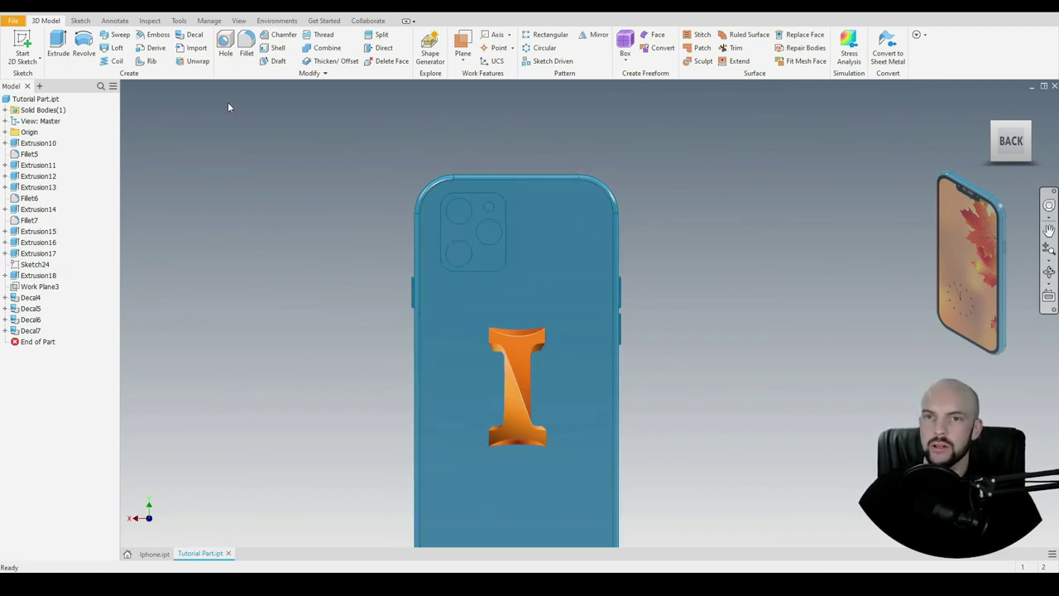
Step: Start a sketch on a camera lens face and insert three copies of the camera lens image beside the phone
click(469, 214)
click(523, 212)
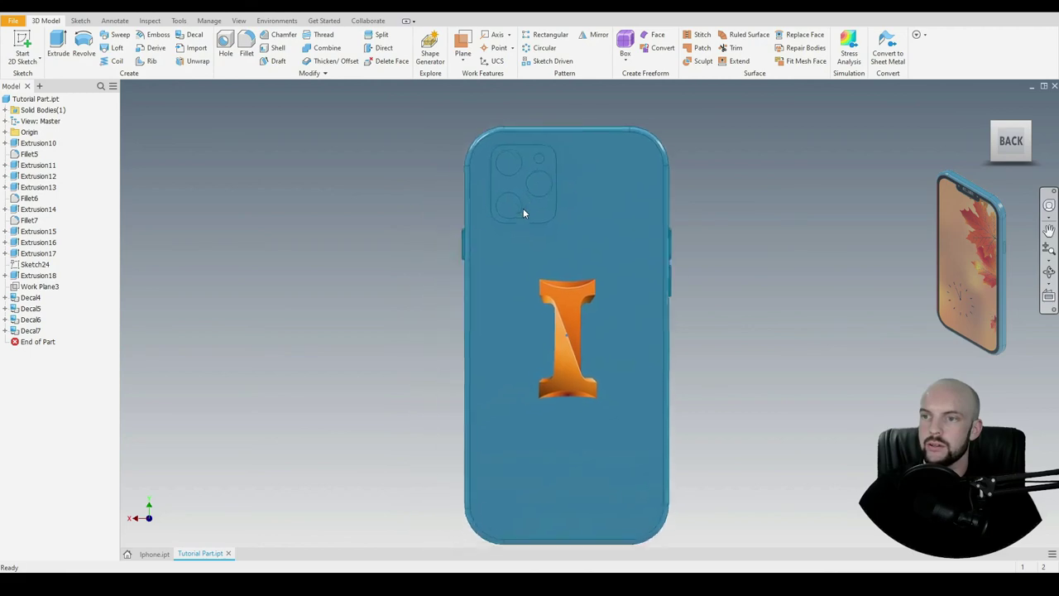
click(550, 35)
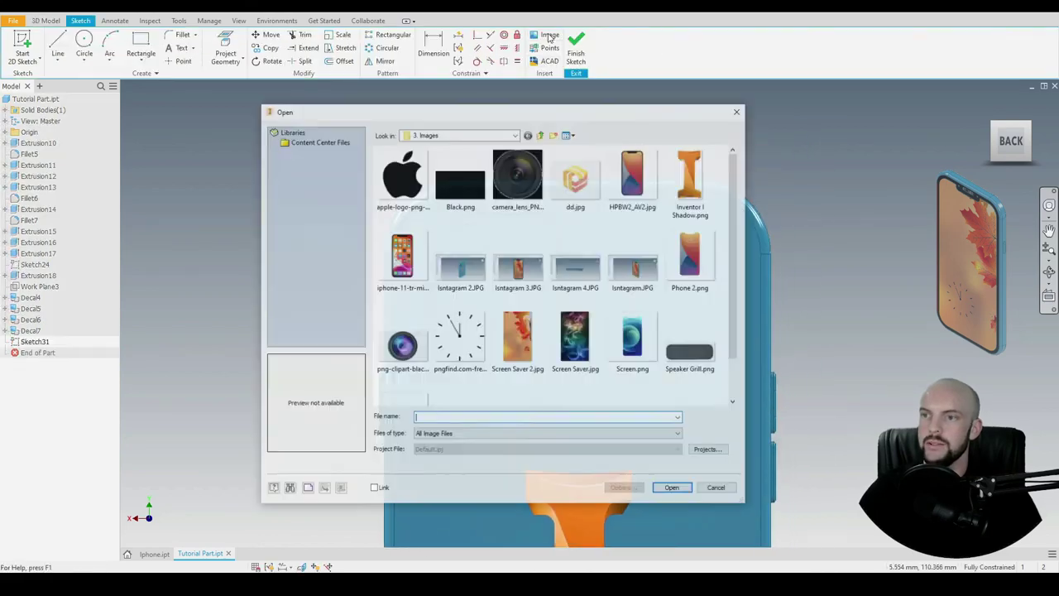
double_click(527, 169)
click(331, 160)
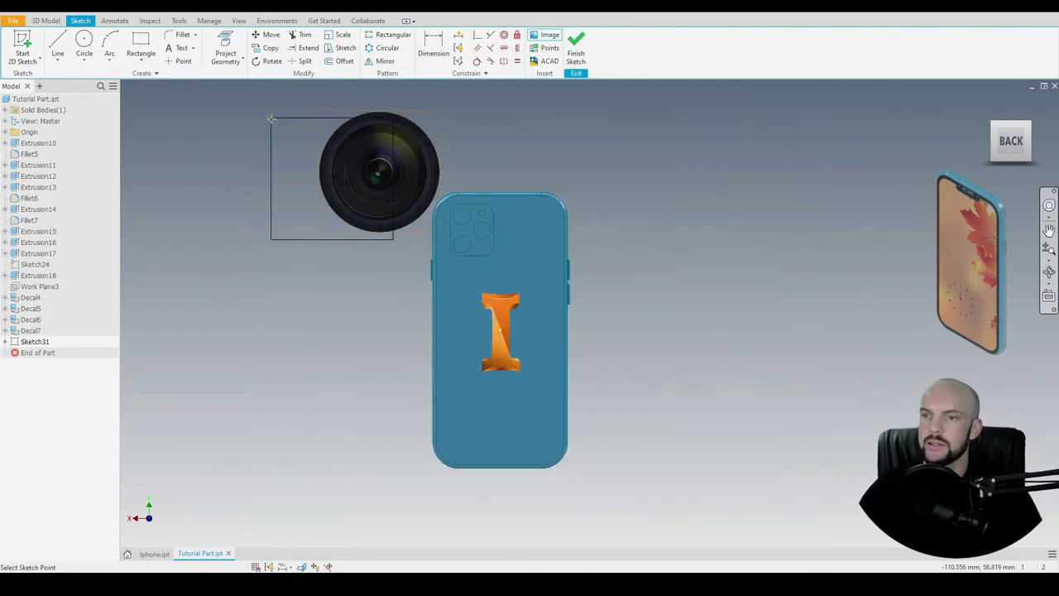
click(166, 178)
right_click(191, 142)
click(225, 142)
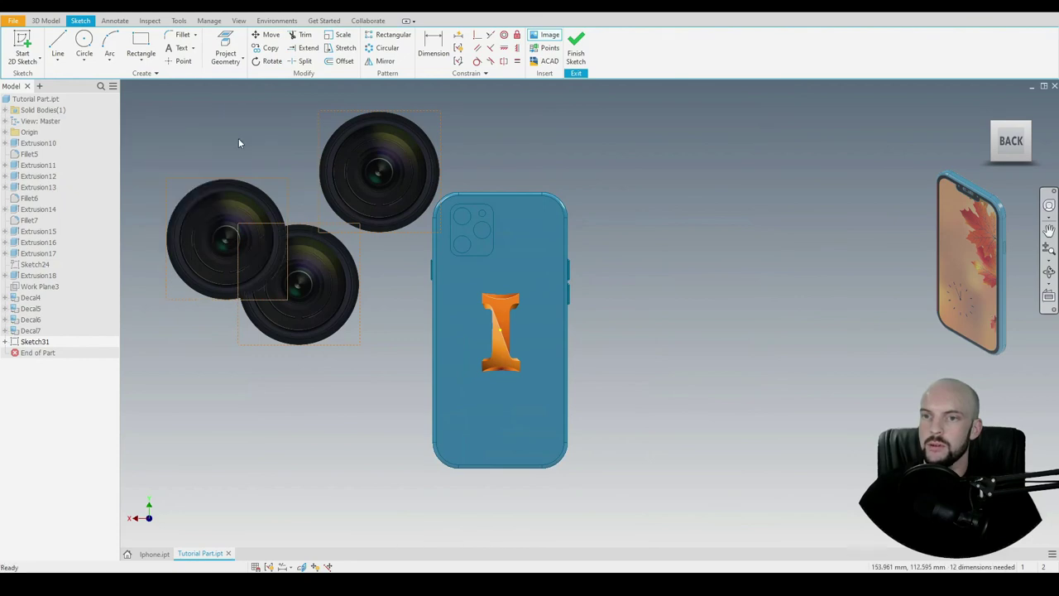
Step: Shrink the first lens image to about half size and move it to the corner of the camera bump
click(401, 168)
drag(440, 232, 378, 232)
drag(353, 198, 432, 193)
scroll(484, 173, down, 3)
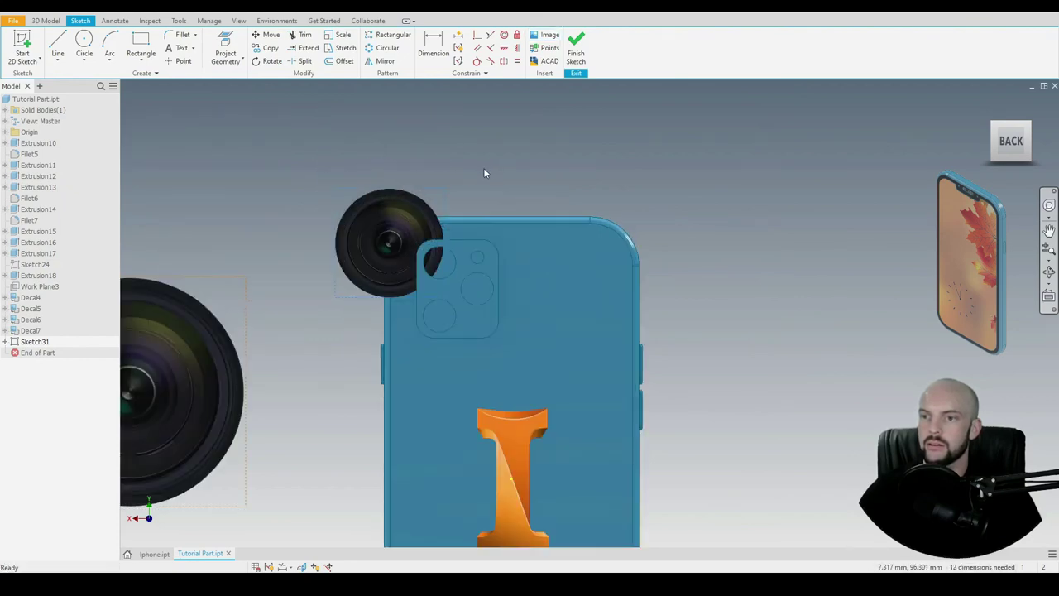
Step: Fit the first lens image to the upper lens circle by making its edges tangent to the circle
click(476, 61)
scroll(473, 280, down, 3)
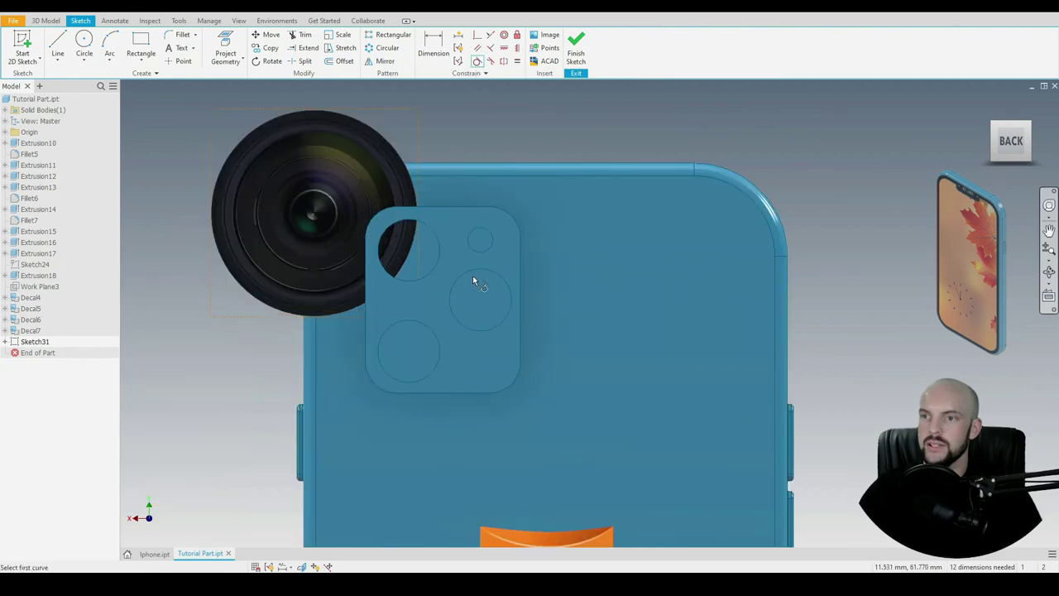
click(419, 245)
click(441, 245)
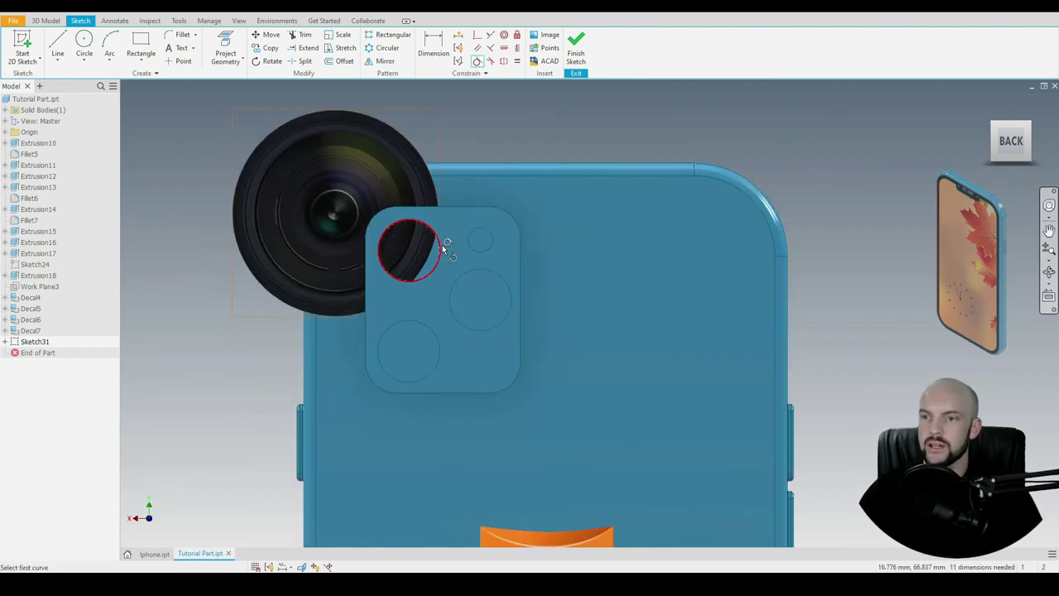
click(321, 317)
click(403, 280)
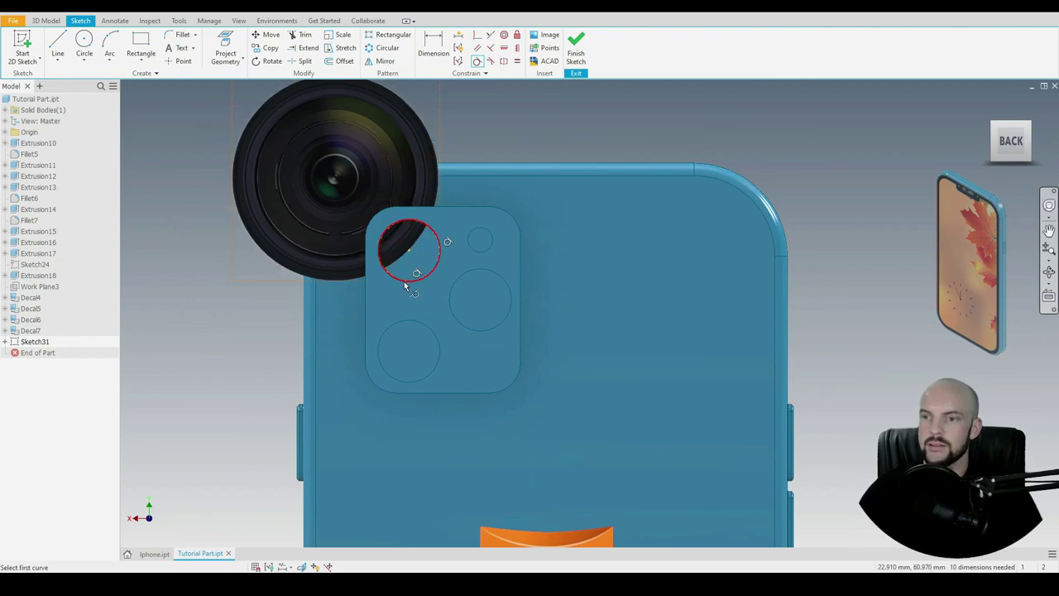
click(383, 245)
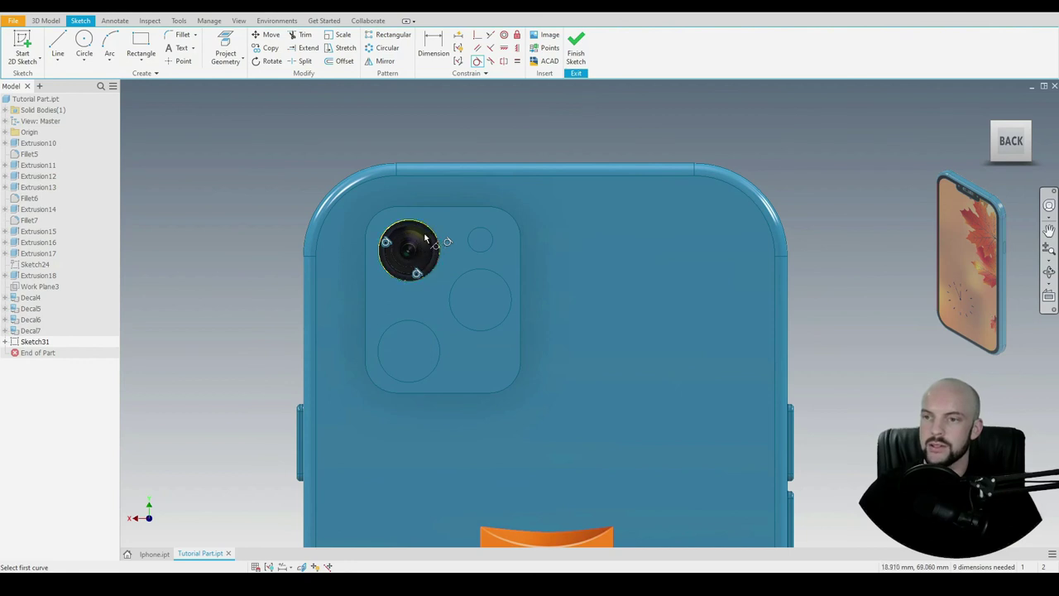
Step: Move the second lens image over the camera bump, try a tangent constraint to the middle lens circle, and undo it
scroll(430, 236, down, 3)
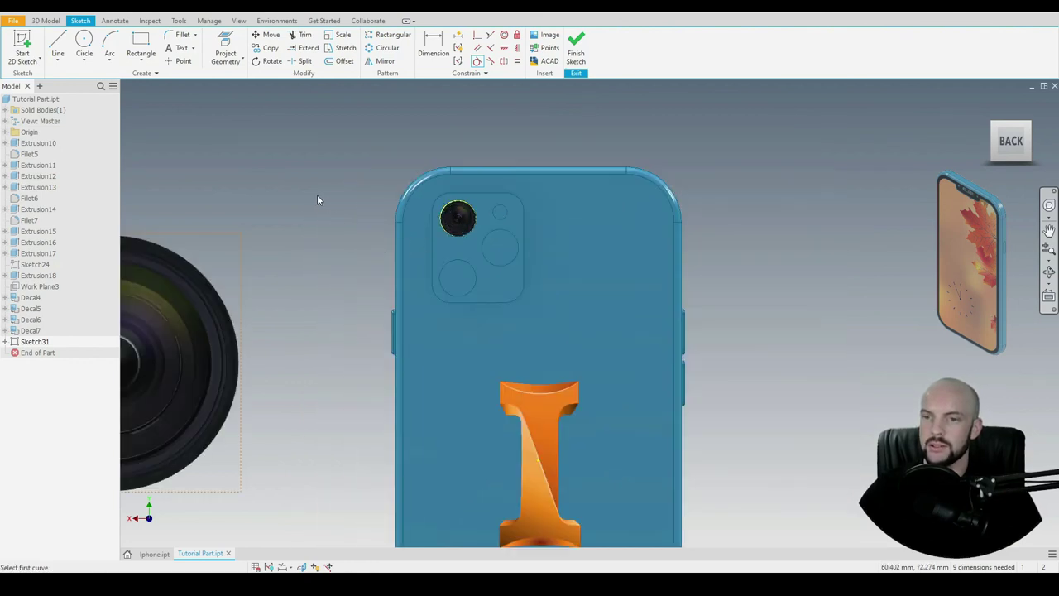
drag(196, 313, 451, 200)
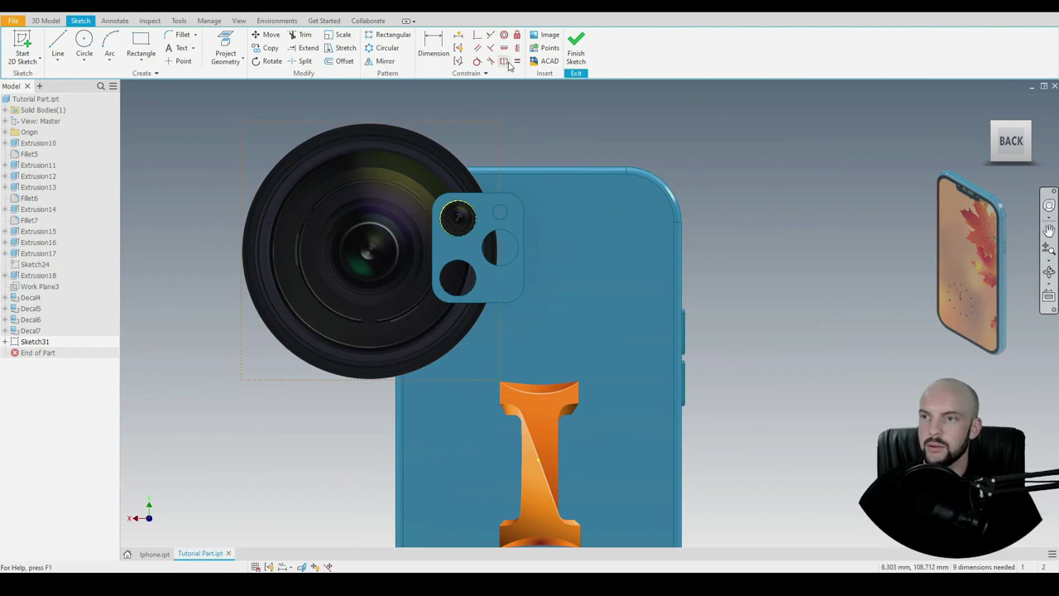
click(478, 62)
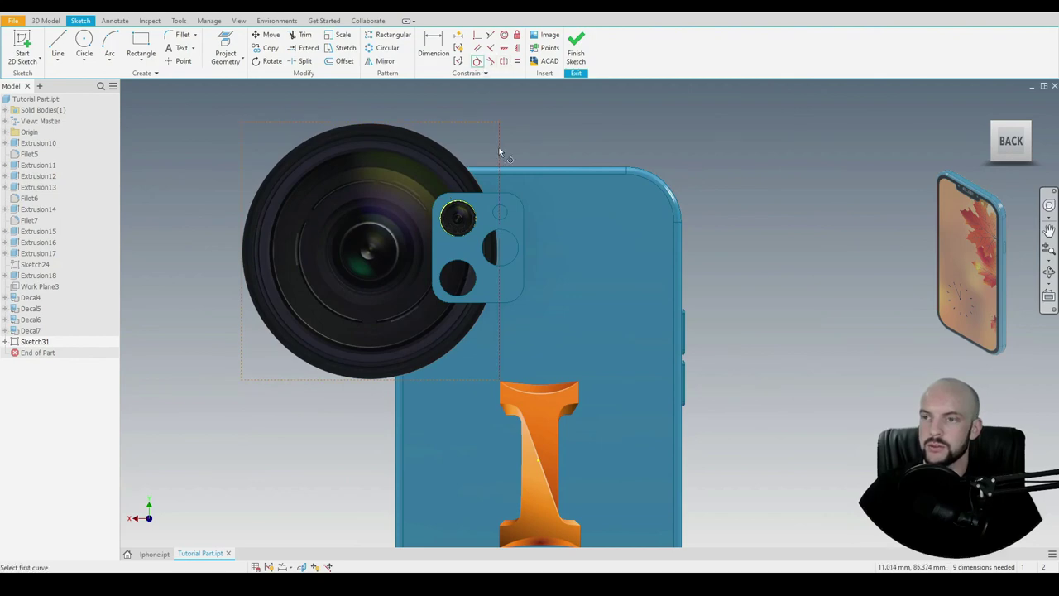
scroll(496, 234, up, 3)
click(535, 248)
key(ctrl+z)
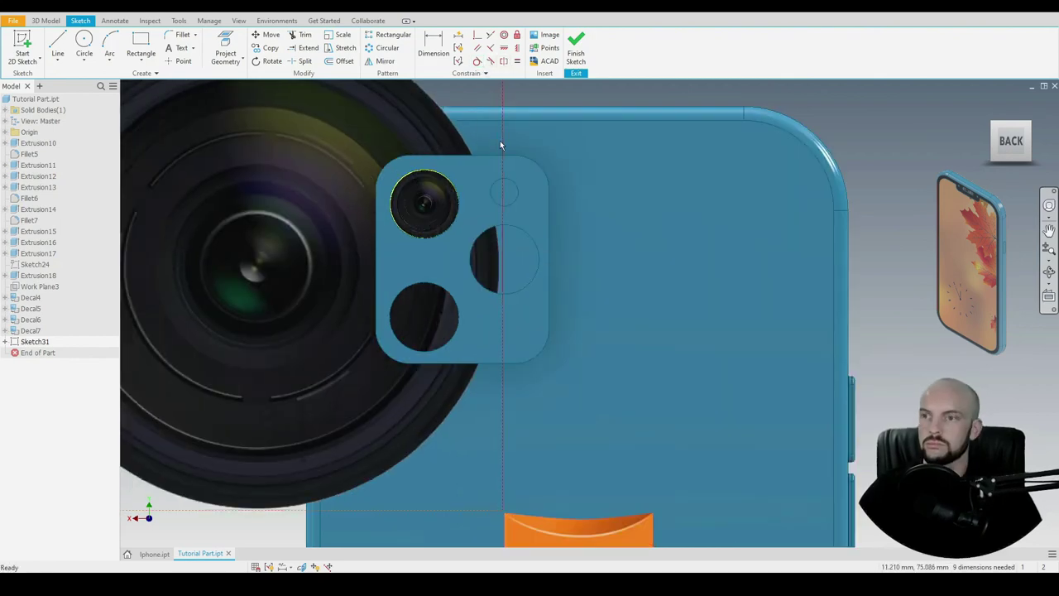
Step: Shift the second lens image's edge and make its sides tangent to the middle lens circle so it fits inside
drag(502, 143, 534, 150)
click(477, 62)
click(535, 225)
click(538, 251)
click(429, 509)
click(496, 294)
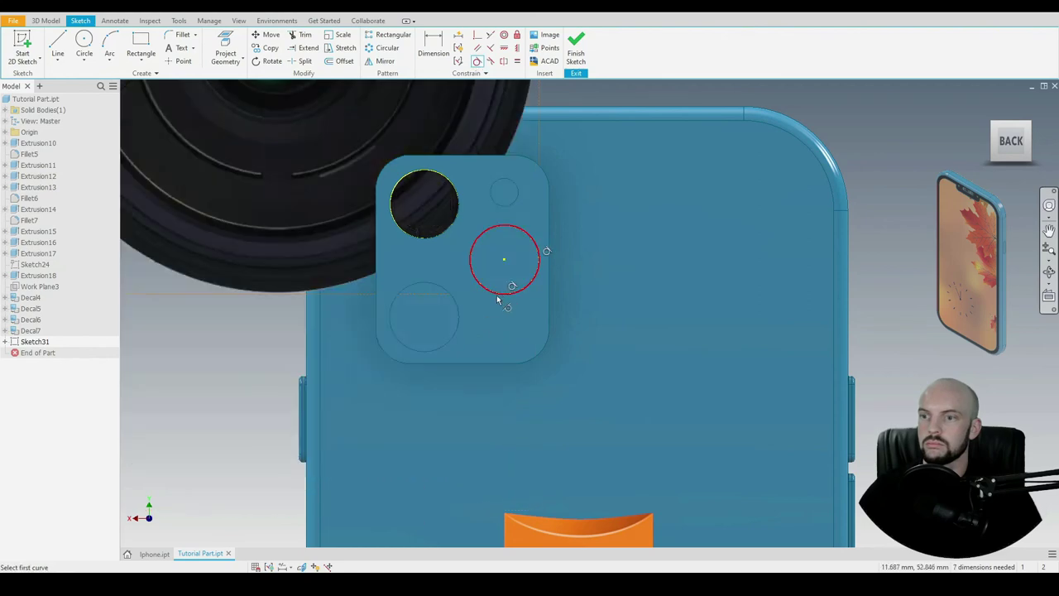
scroll(496, 296, down, 3)
click(213, 232)
click(481, 275)
right_click(381, 174)
click(416, 175)
Step: Move the third lens image onto the camera bump, make its edges tangent to the lower lens circle, and finish the sketch
drag(238, 230, 497, 227)
click(477, 61)
scroll(555, 240, up, 5)
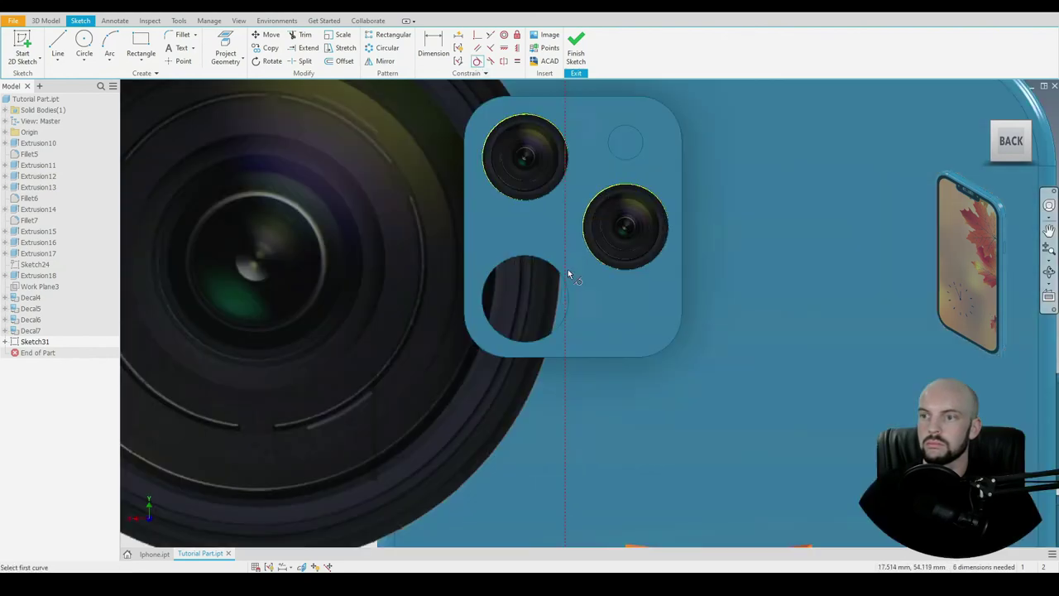
click(567, 274)
click(558, 291)
click(533, 321)
click(497, 453)
click(199, 277)
click(509, 295)
right_click(332, 205)
click(364, 189)
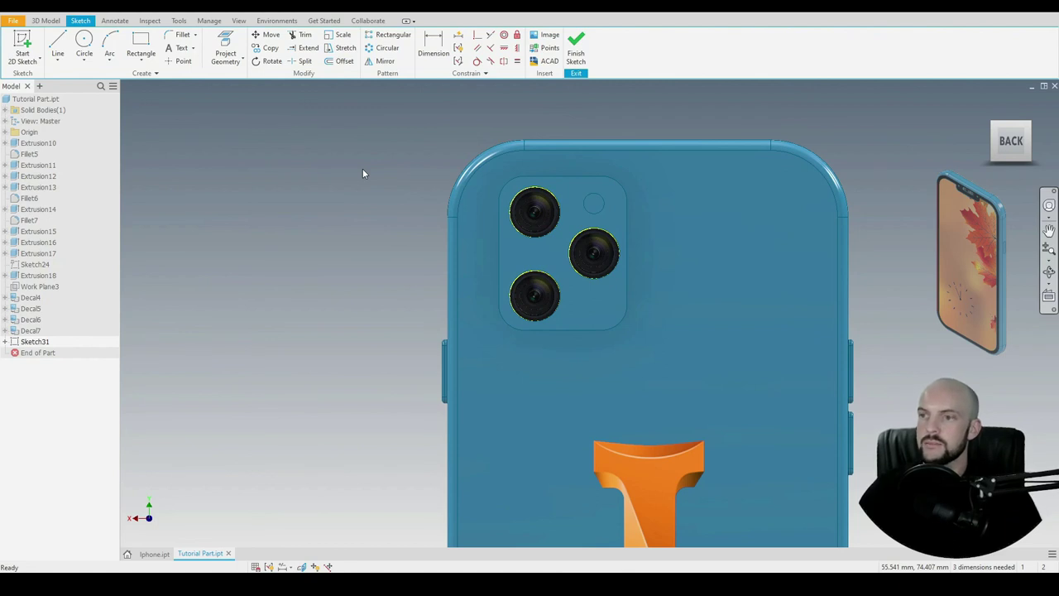
click(576, 46)
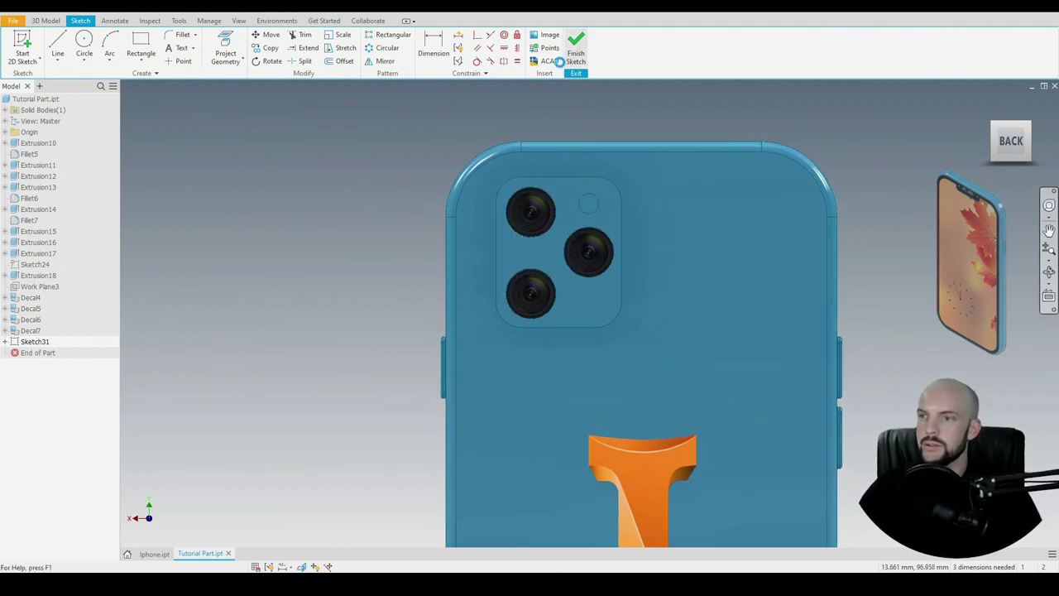
Step: Apply the White appearance to the small flash circle on the camera bump
scroll(481, 157, up, 3)
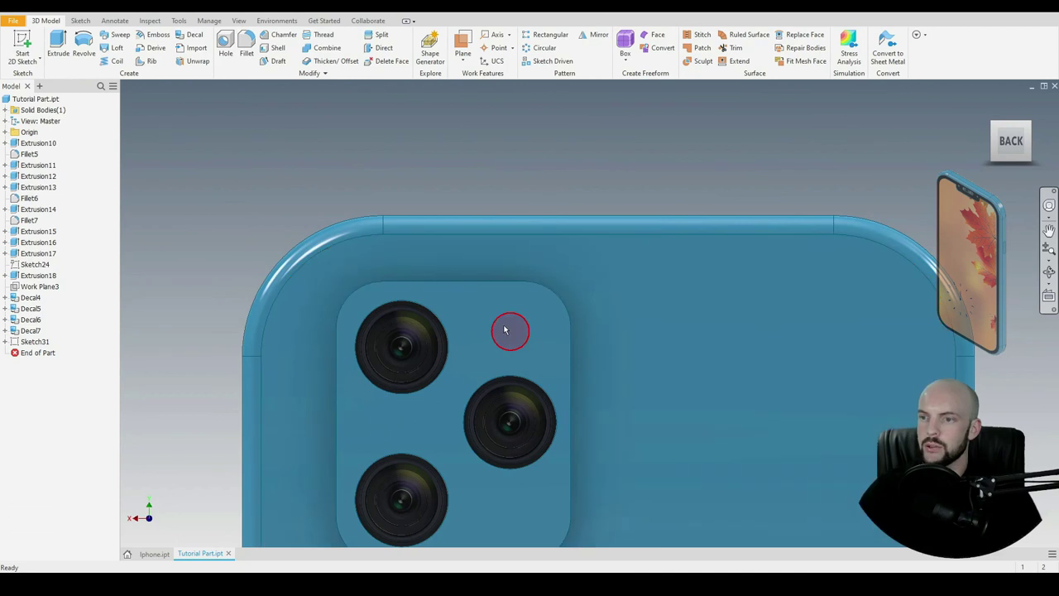
click(505, 330)
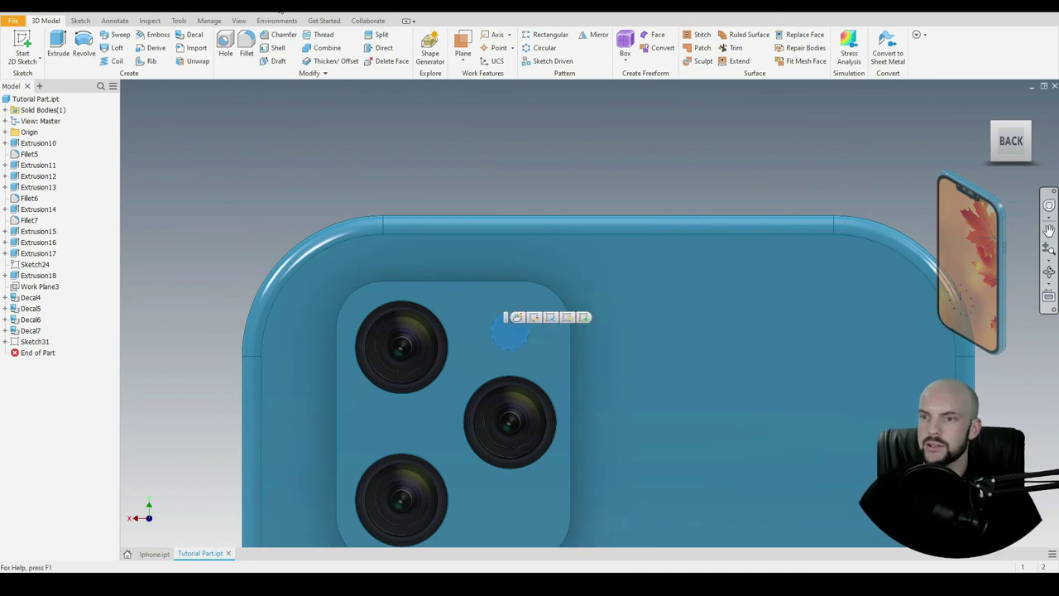
click(279, 13)
click(742, 136)
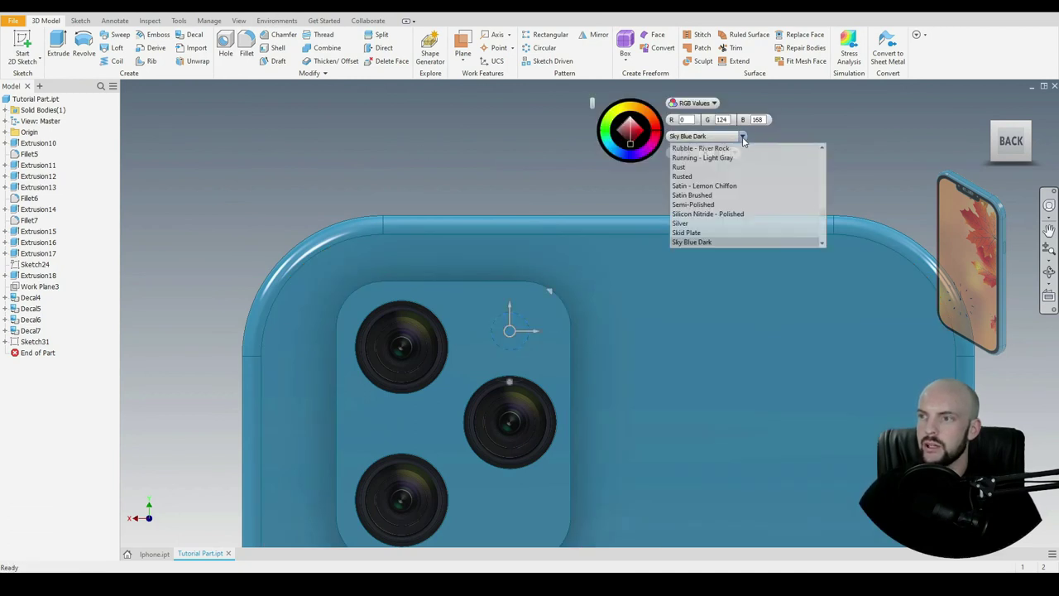
drag(820, 213, 824, 235)
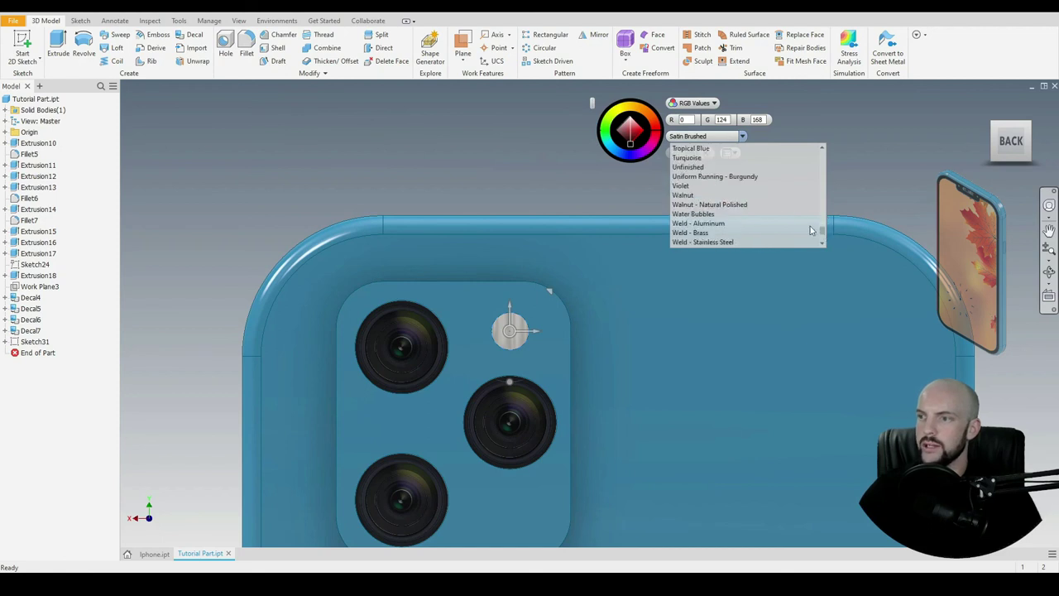
click(821, 243)
click(821, 244)
click(821, 243)
click(820, 243)
click(821, 243)
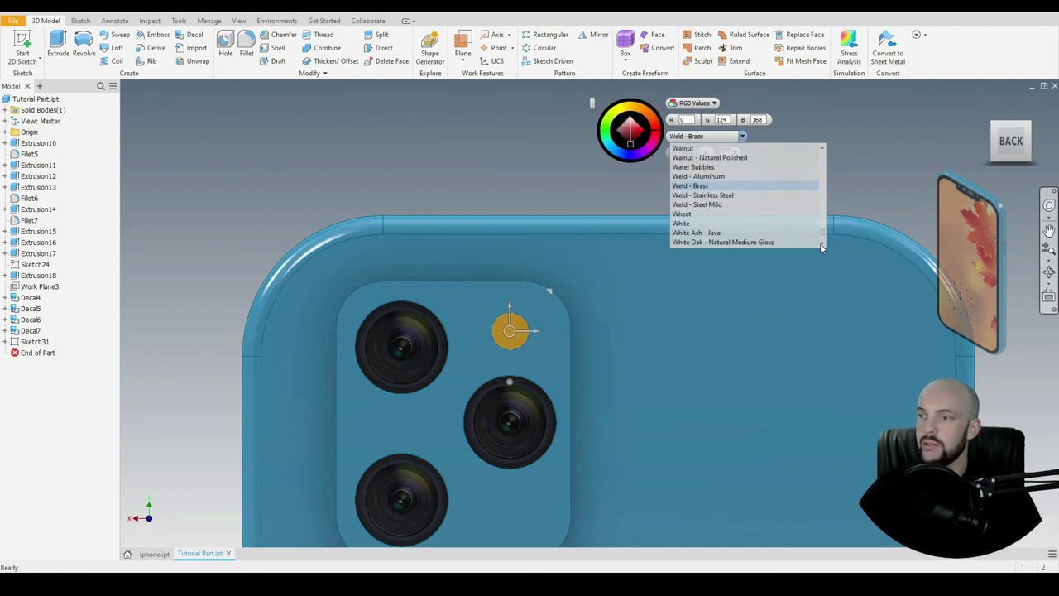
click(820, 244)
click(676, 215)
click(673, 153)
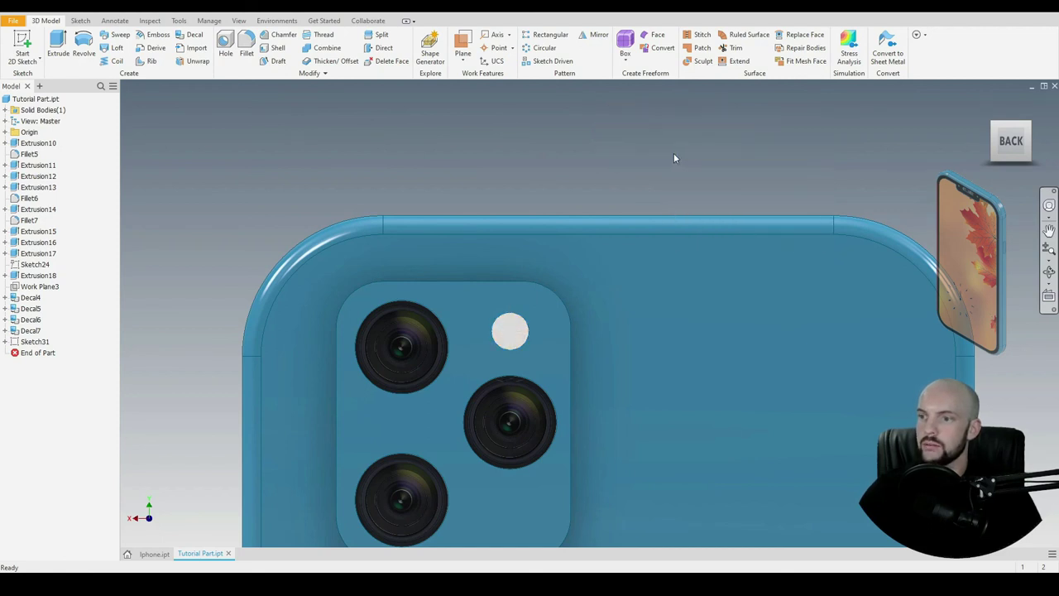
scroll(505, 119, down, 5)
shift+middle_drag(424, 175, 655, 168)
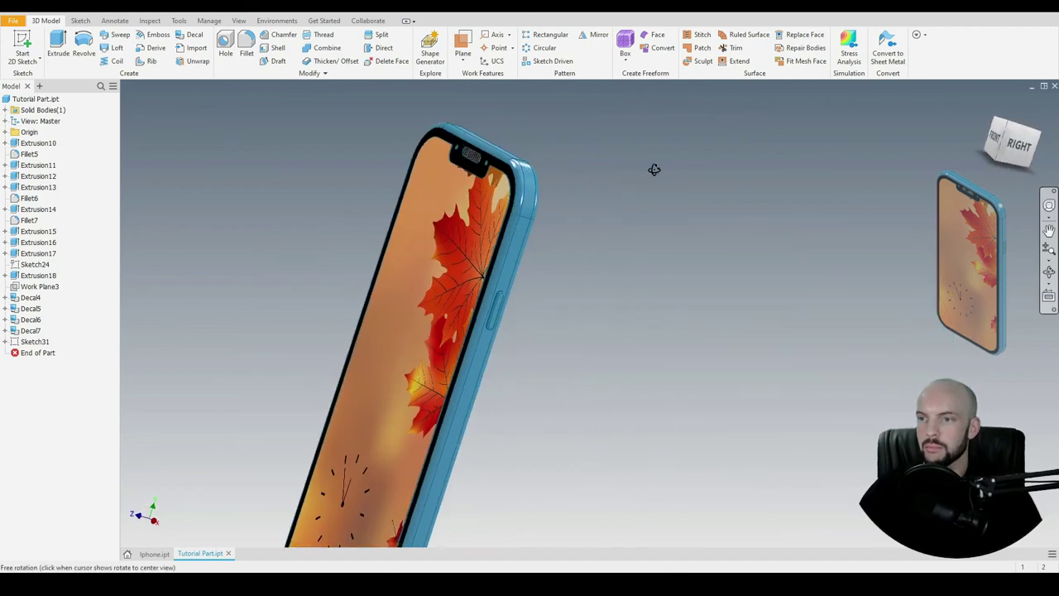
click(986, 105)
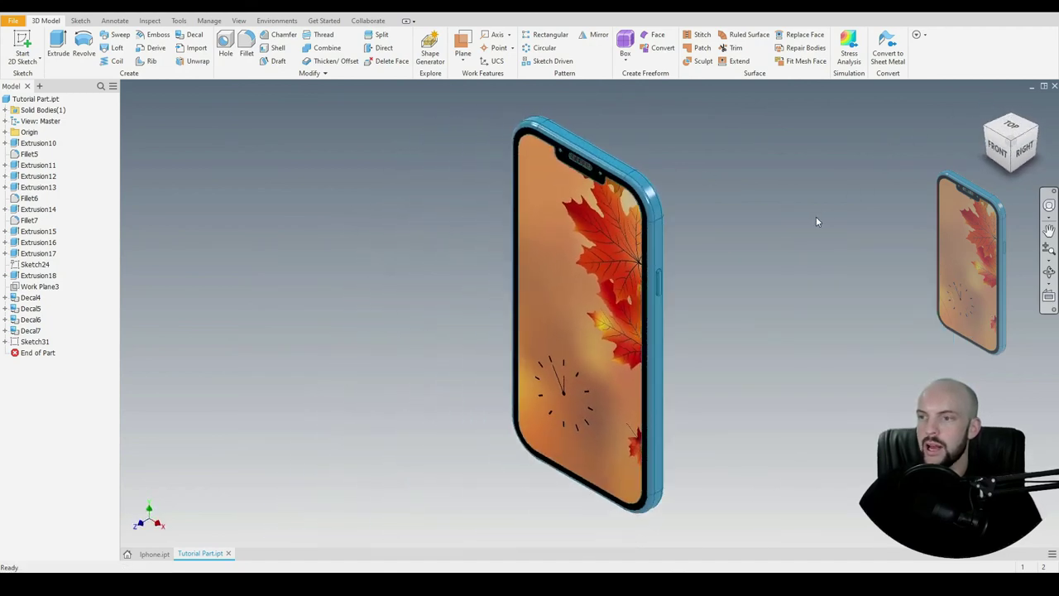
shift+middle_drag(816, 217, 714, 197)
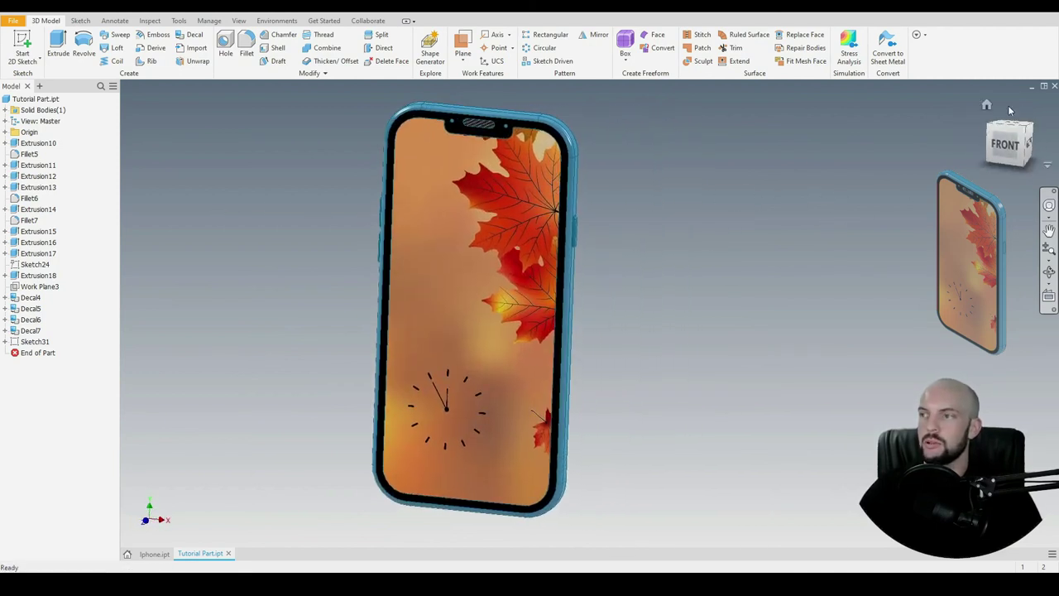
click(984, 106)
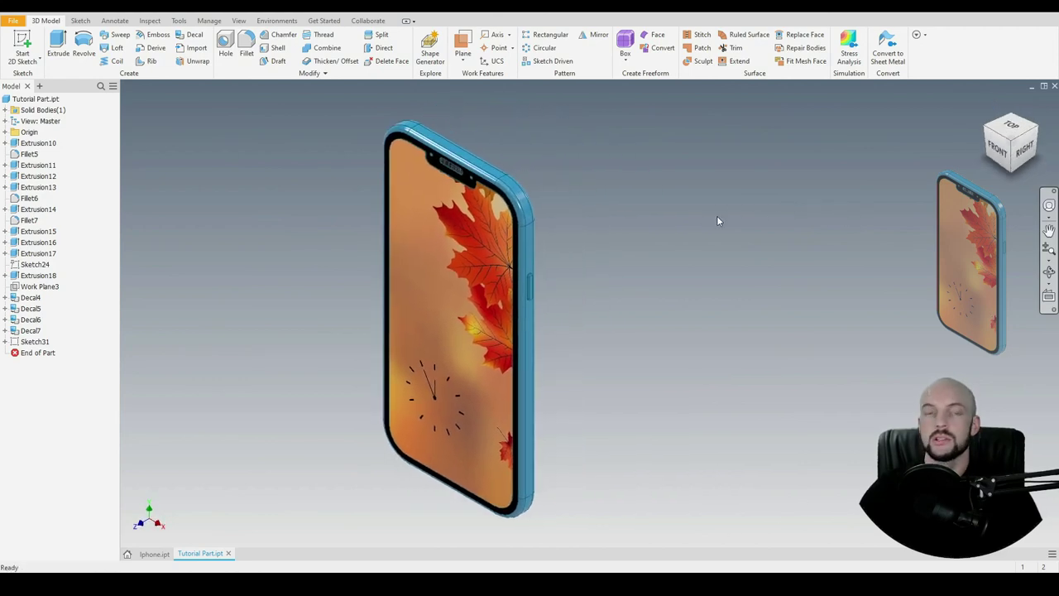